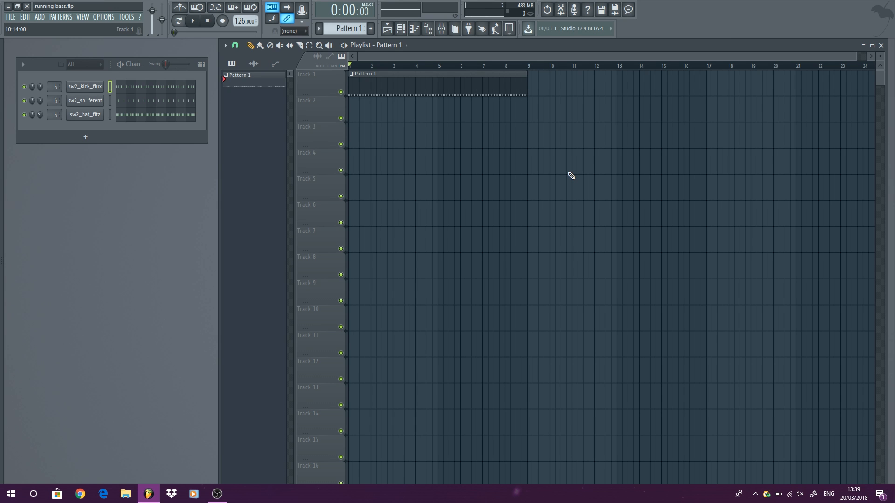
- Play the drum arrangement from the start for a few bars and stop playback
left_click(192, 20)
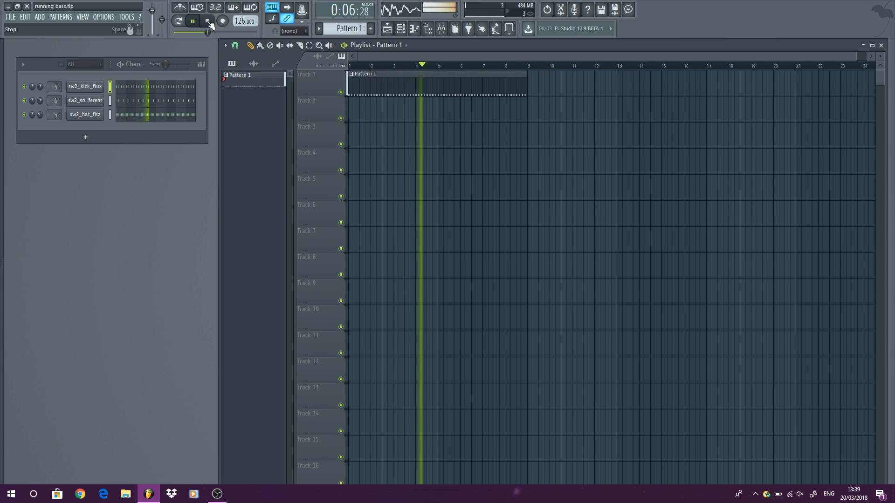
left_click(208, 21)
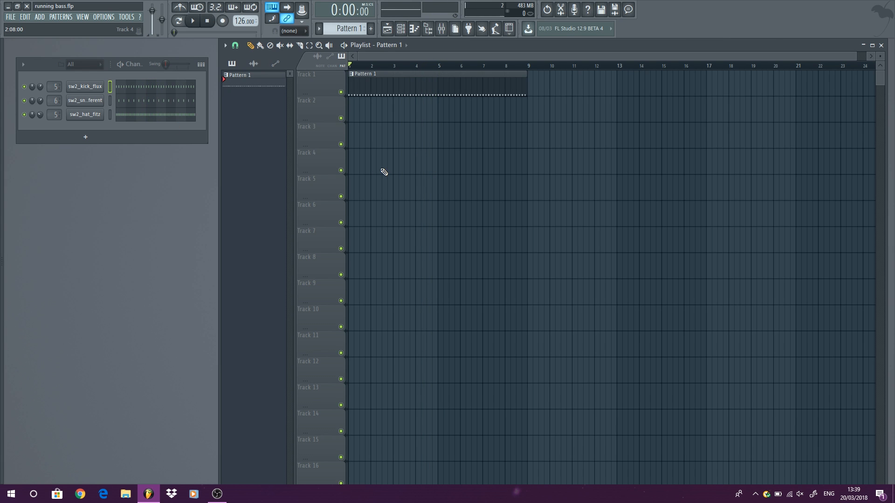
- Create a new pattern named Bass and place it on Track 3 at bar 1 of the playlist
key("F4")
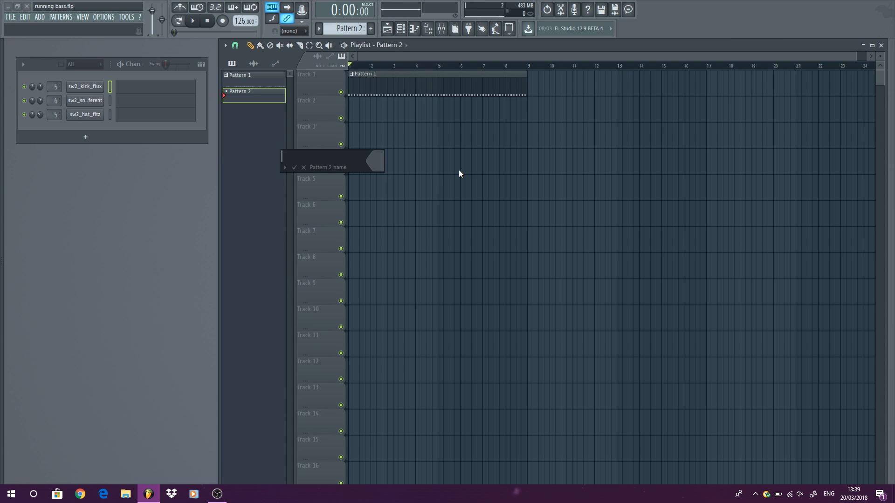
type("Bass")
key("Return")
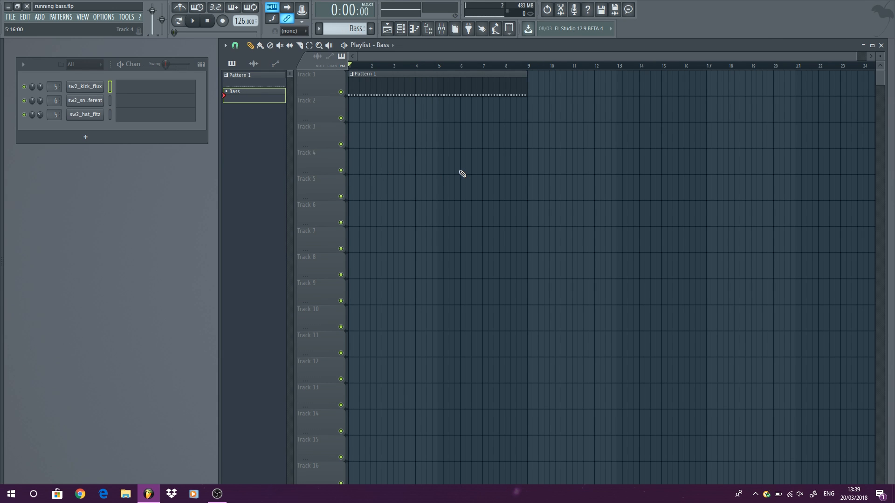
left_click(354, 131)
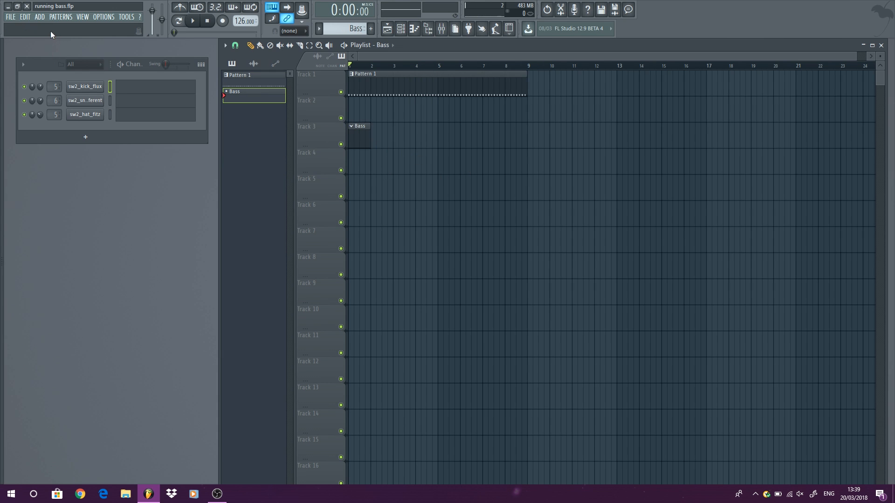
- Add a Spire synth channel from the Synth MAIN group and route it to mixer track 9
left_click(40, 17)
mouse_move(87, 74)
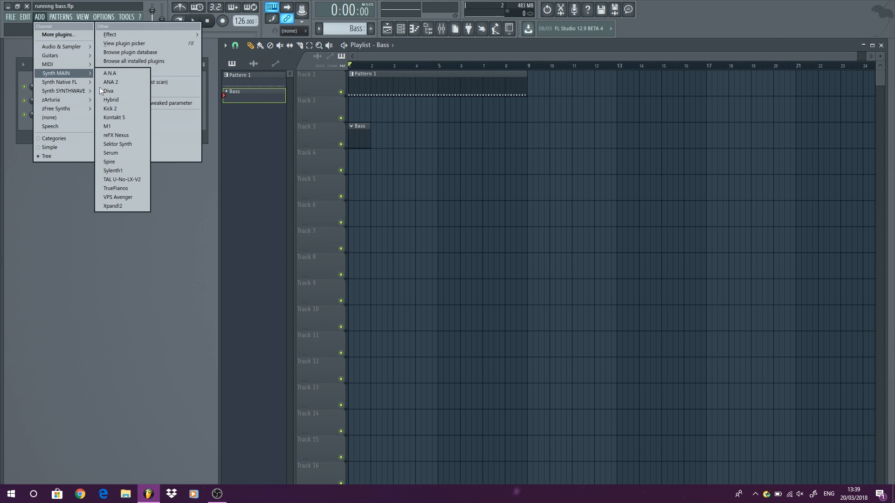
left_click(123, 165)
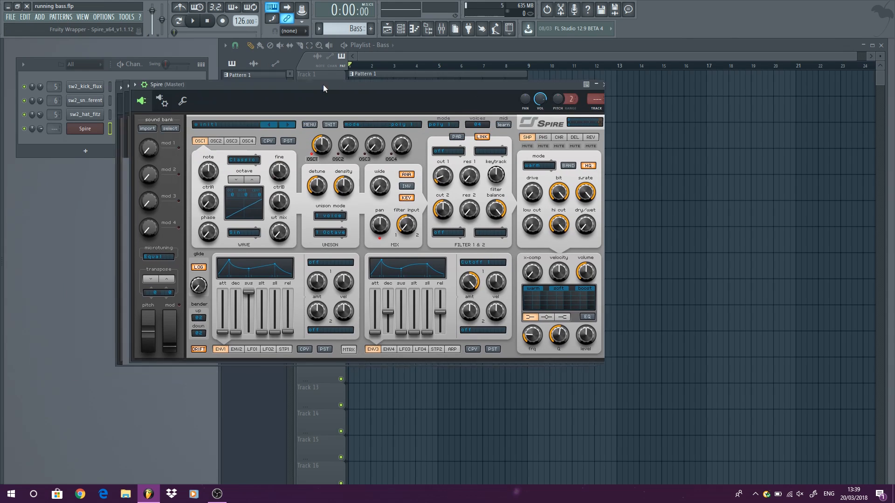
left_click_drag(323, 85, 338, 83)
left_click_drag(615, 102, 614, 84)
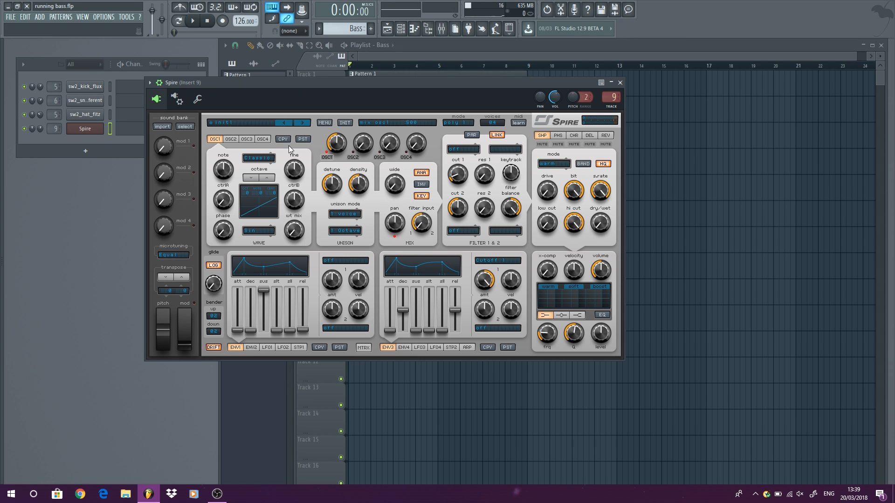
- Check the mixer insert that the Spire channel is routed to and close the mixer
left_click(100, 19)
left_click(84, 18)
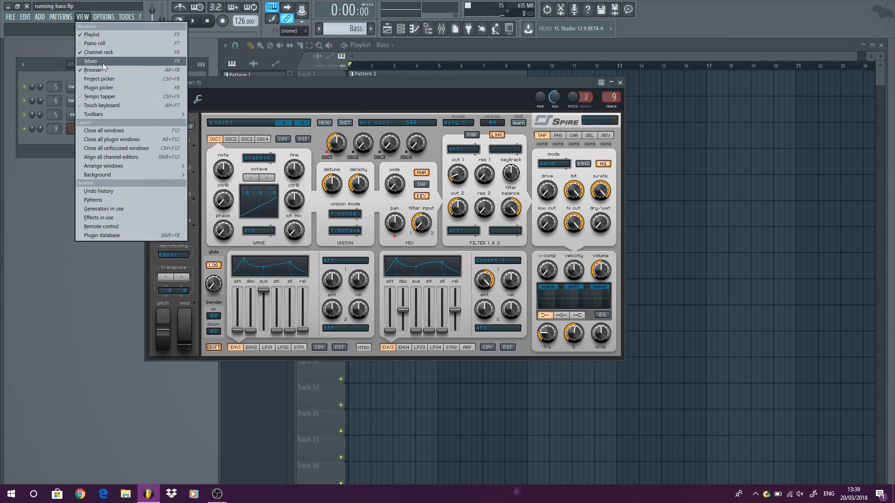
left_click(101, 62)
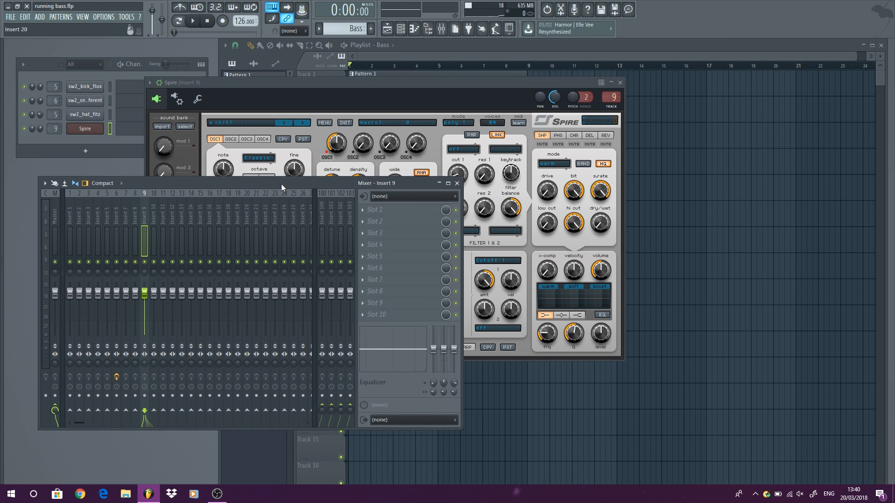
left_click(457, 183)
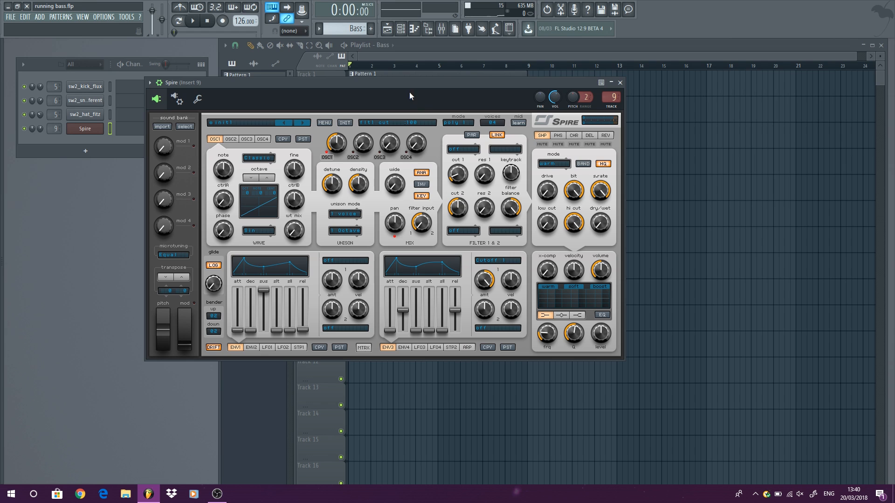
- Examine Spire's processing and compatibility options, return to its synth interface and move the window clear of the channel rack
left_click(175, 104)
left_click(188, 119)
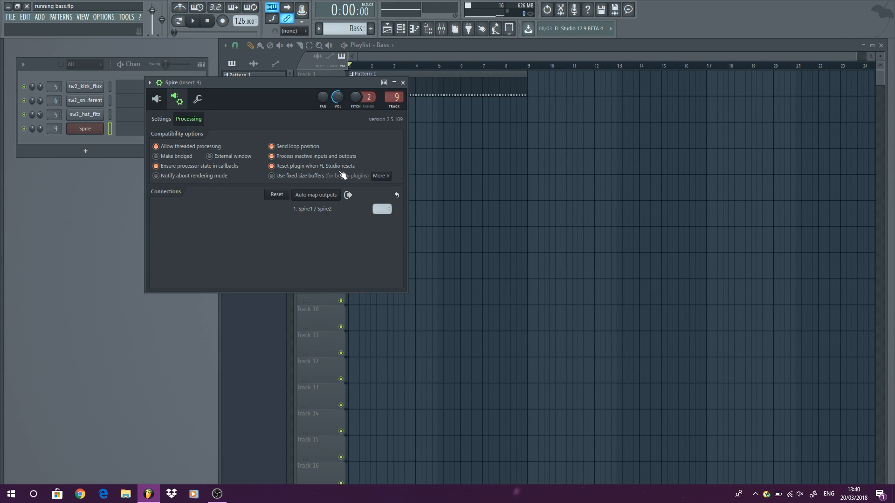
left_click(316, 177)
left_click(524, 303)
left_click(156, 98)
left_click_drag(311, 82, 498, 130)
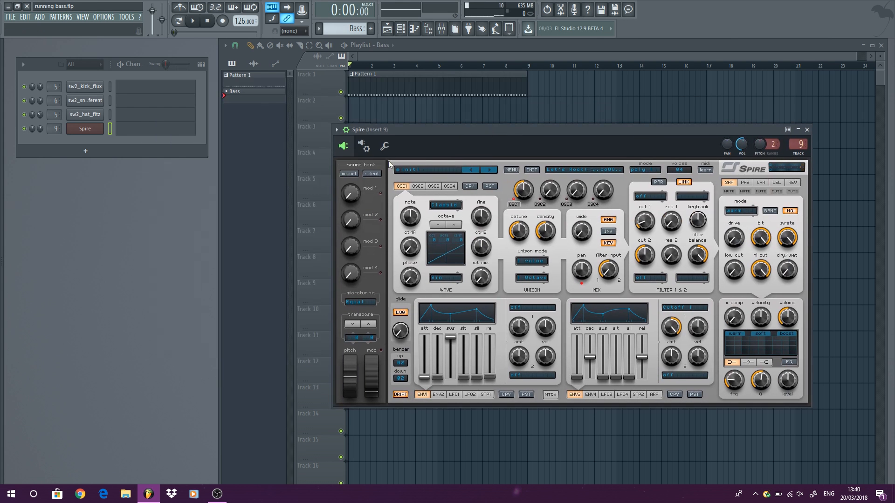
- Open the piano roll for the Spire channel and place a one-step F4 note at the start of bar 1
right_click(101, 125)
left_click(120, 128)
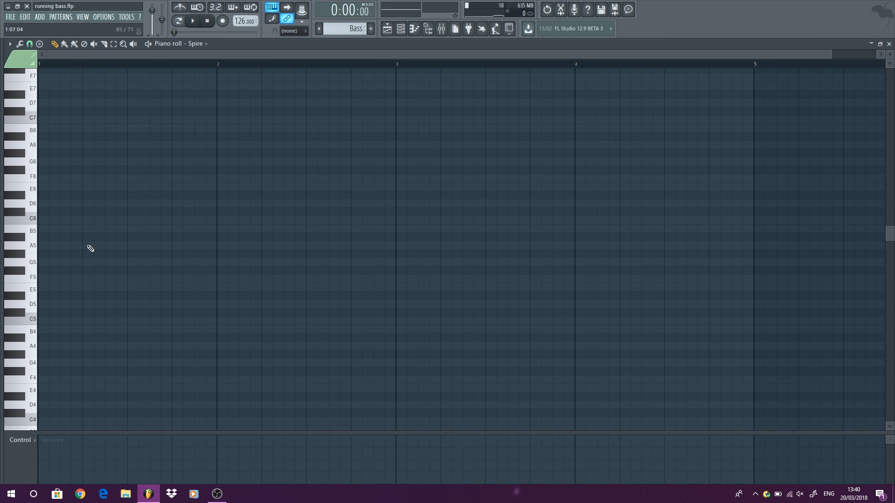
scroll(50, 277, "down", 4)
left_click(45, 254)
left_click_drag(63, 256, 44, 253)
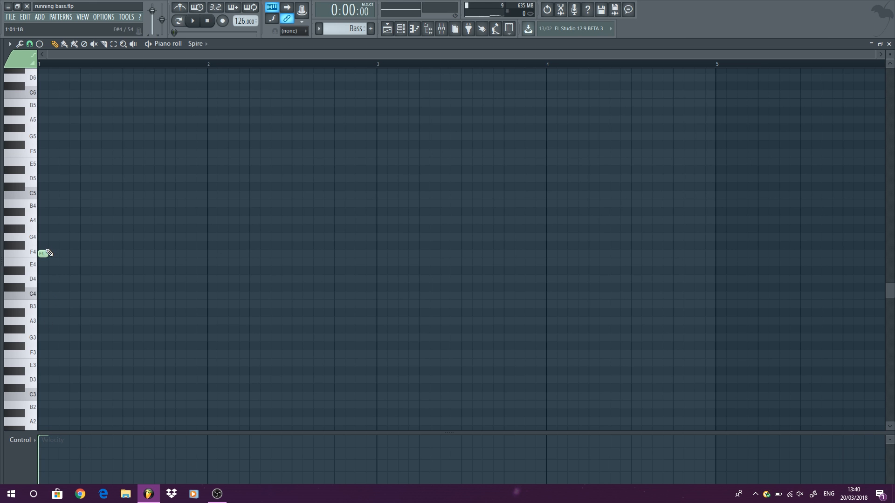
- Fill the first beat with four one-step F4 notes and shorten them all slightly to leave small gaps
scroll(43, 252, "up", 3)
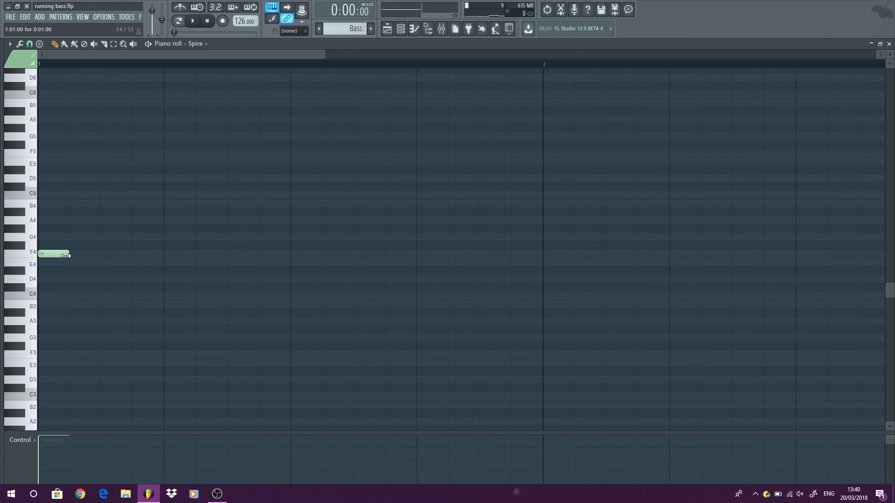
left_click(84, 254)
left_click(111, 245)
left_click(145, 254)
right_click(114, 246)
left_click(114, 255)
key("ctrl+a")
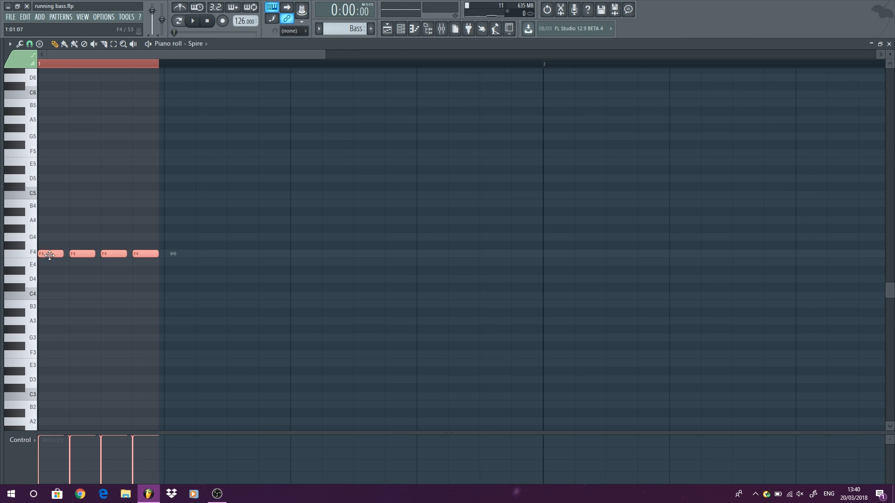
- Duplicate the F4 notes repeatedly until they run continuously through eight bars
key("ctrl+b")
key("ctrl+a")
key("ctrl+b")
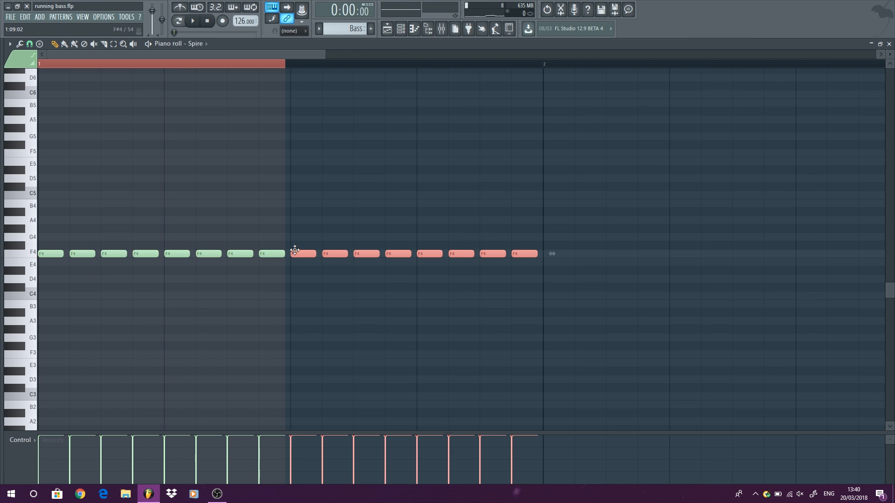
scroll(98, 281, "down", 3)
key("ctrl+a")
key("ctrl+b")
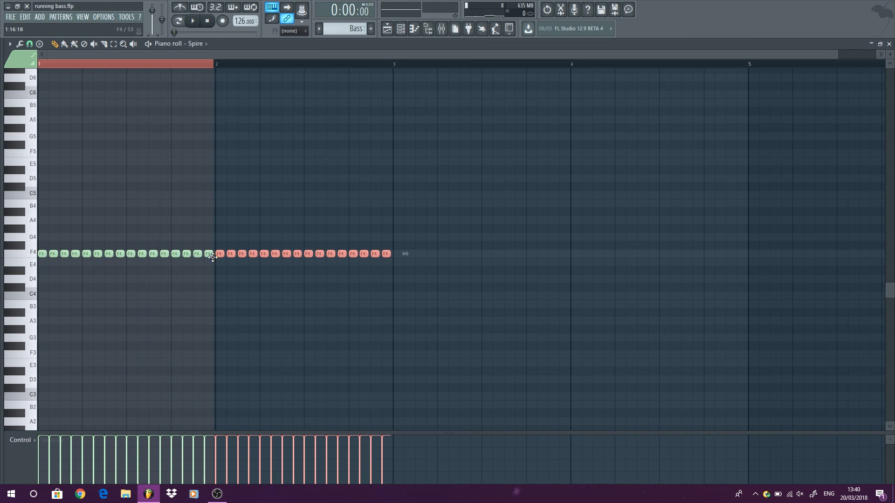
key("ctrl+a")
key("ctrl+b")
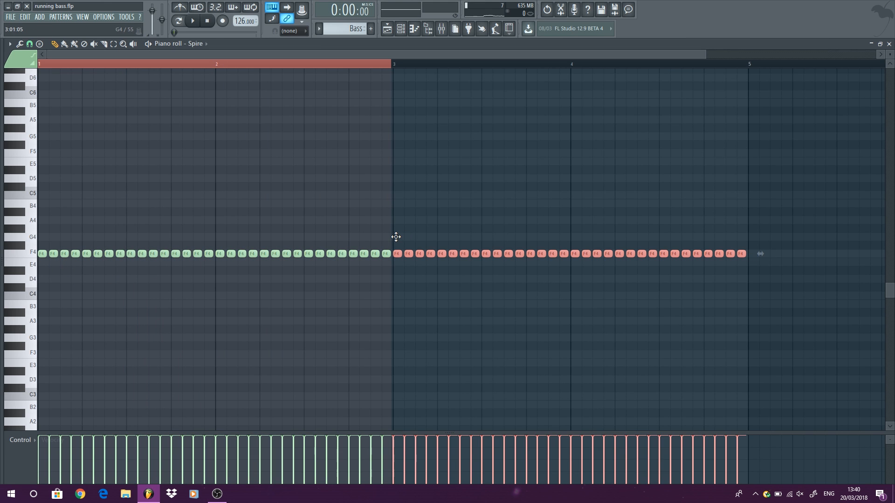
key("ctrl+a")
key("ctrl+b")
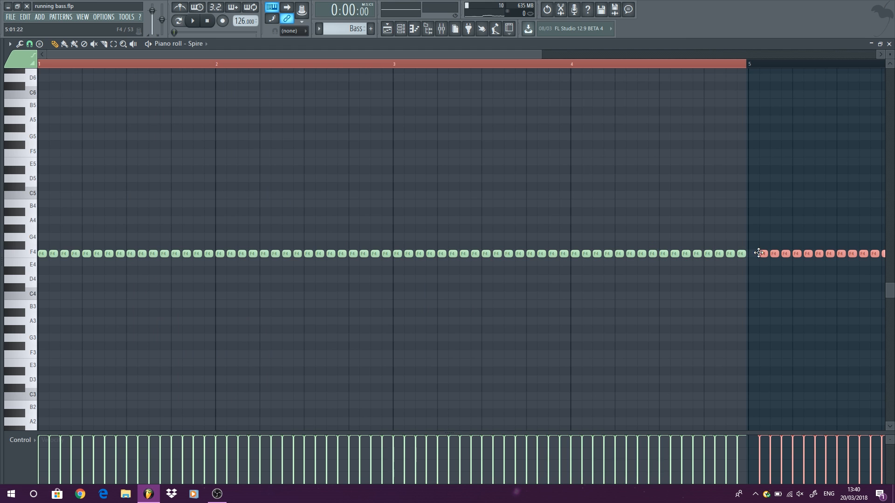
key("ctrl+d")
scroll(434, 153, "down", 3)
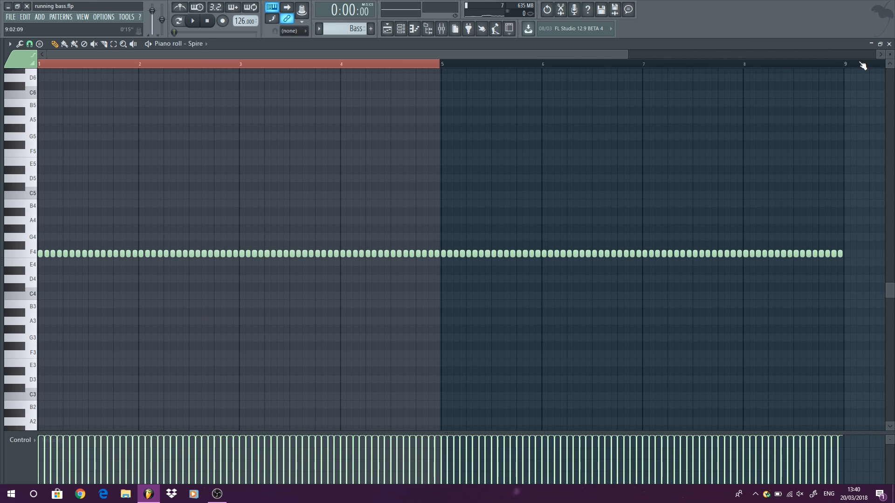
- Return to the playlist and play the drums and Bass pattern together
left_click(888, 44)
left_click(356, 108)
right_click(379, 116)
key("space")
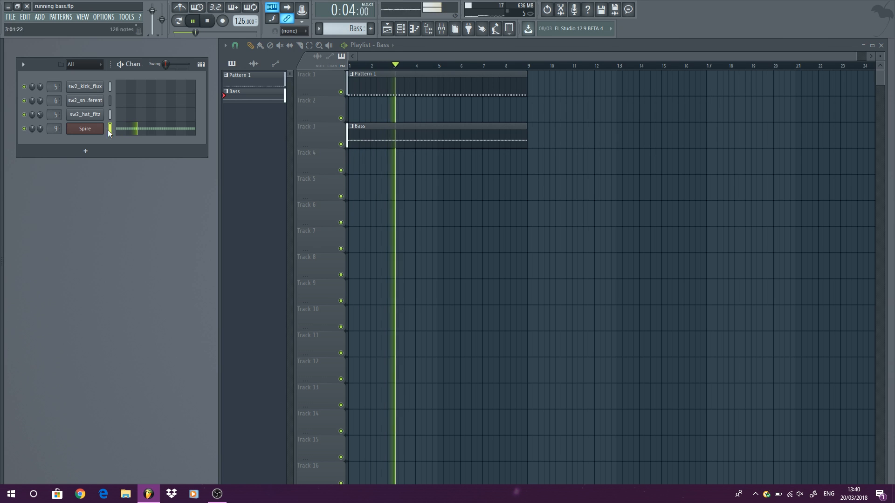
- Open the Spire editor, move its window and switch playback to pattern mode with playback stopped
left_click(93, 128)
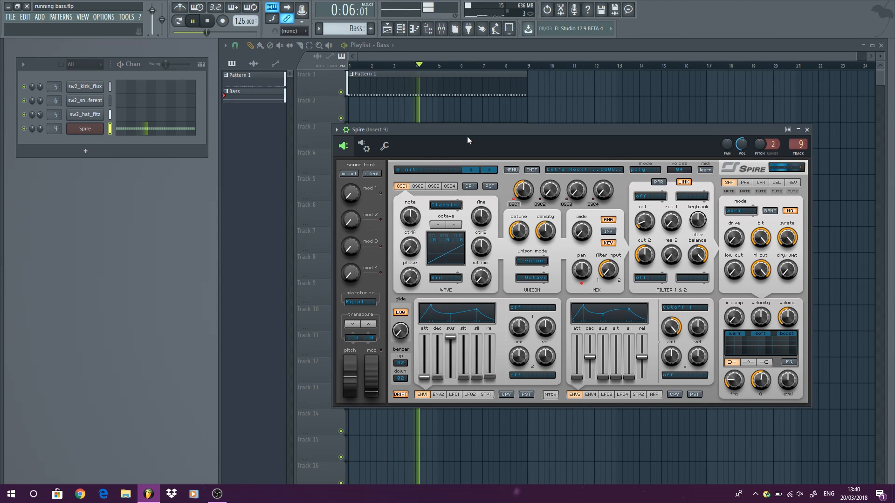
left_click_drag(469, 131, 375, 110)
left_click(180, 24)
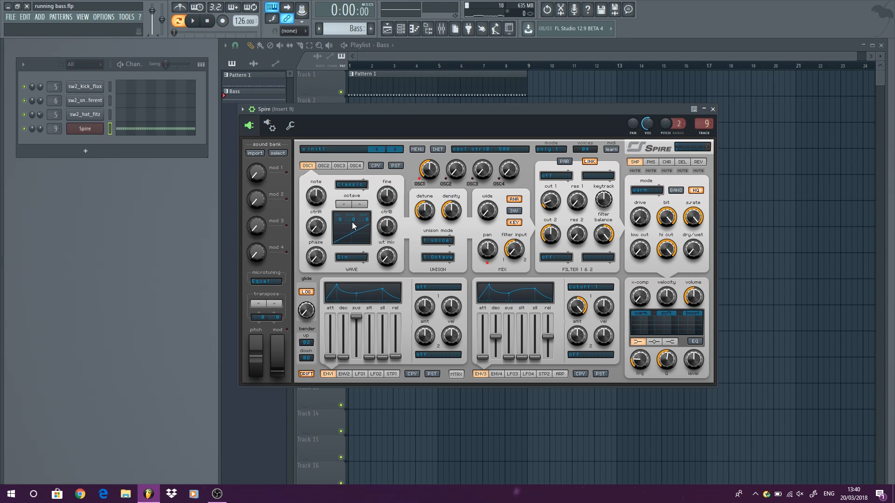
- Set Spire's first filter type to perfecto and briefly preview the bass
left_click(562, 180)
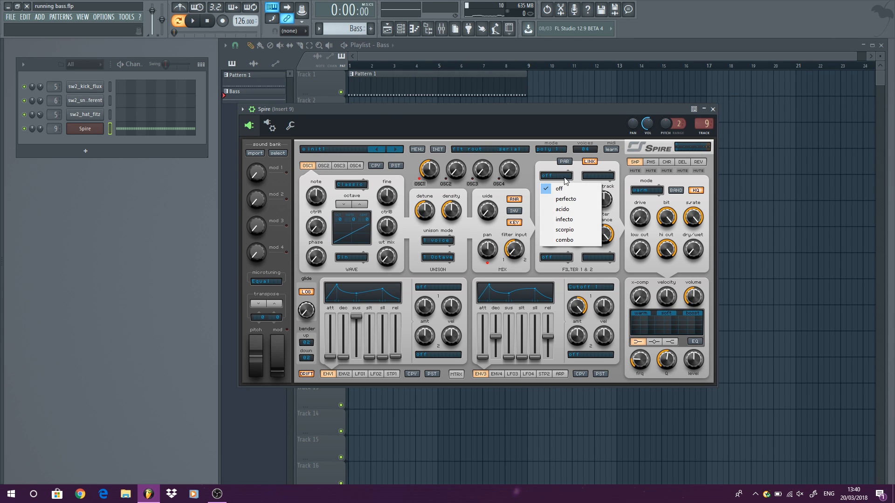
left_click(557, 200)
left_click(193, 21)
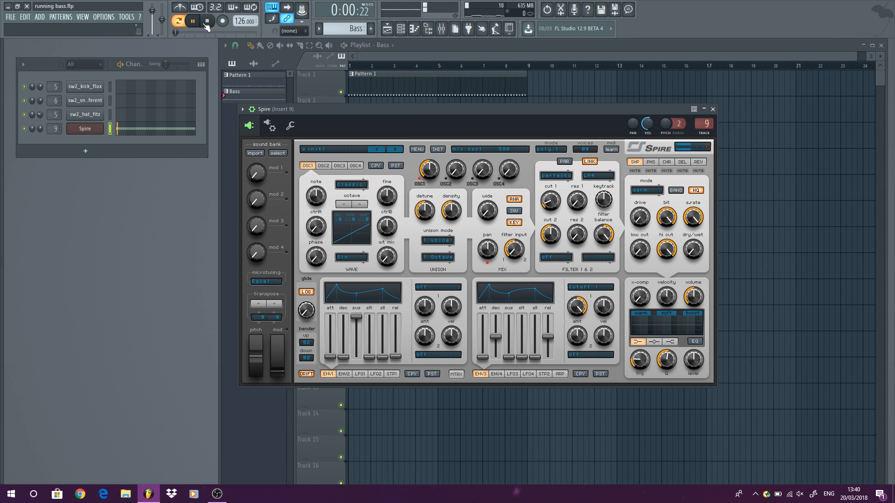
left_click(209, 22)
- Raise envelope 1's release to about 391 and its slt slider to maximum while auditioning the bass
mouse_move(395, 357)
left_mouse_down()
mouse_move(395, 349)
mouse_move(393, 358)
left_mouse_up()
key("space")
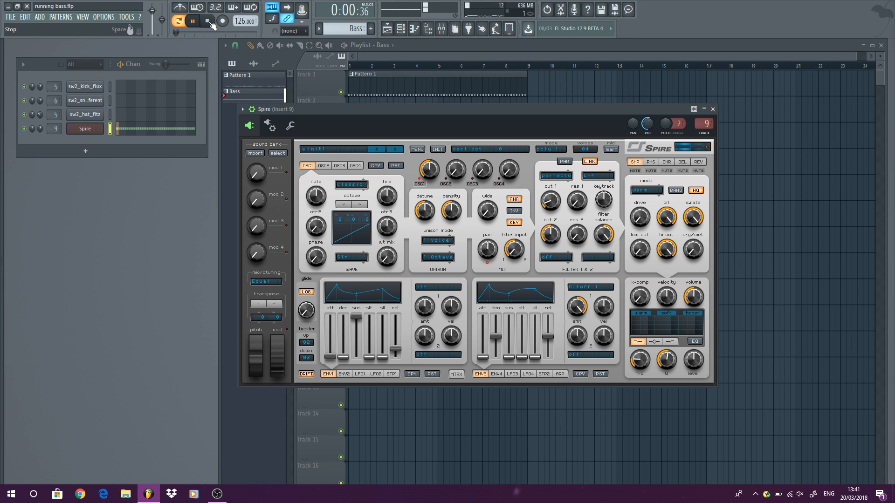
mouse_move(395, 349)
left_mouse_down()
mouse_move(395, 319)
mouse_move(397, 346)
mouse_move(368, 350)
mouse_move(368, 329)
mouse_move(398, 317)
mouse_move(403, 340)
left_mouse_up()
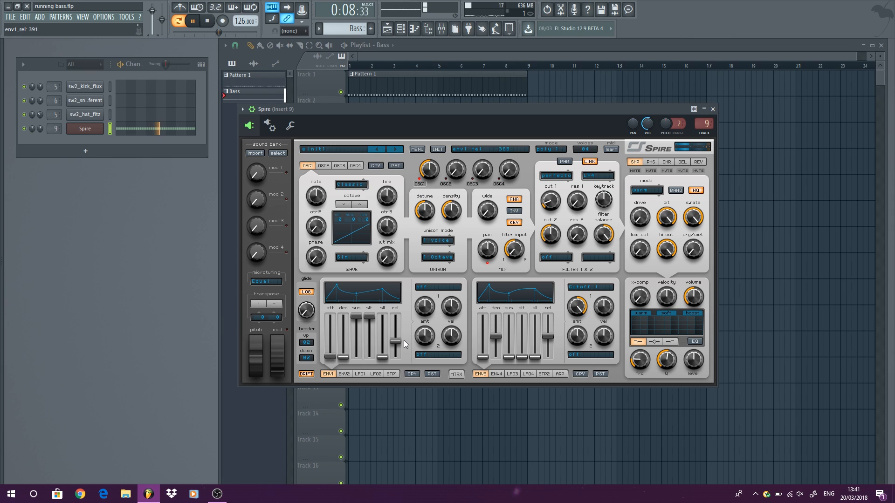
left_click(207, 21)
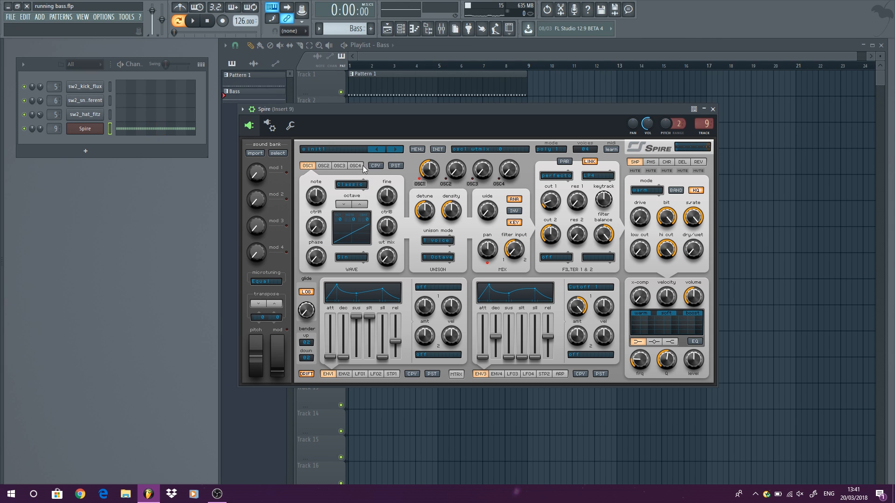
- Set oscillator 1 to octave -1, mix level 1000 and a unison mode of 7 voices during playback
left_click(343, 206)
key("space")
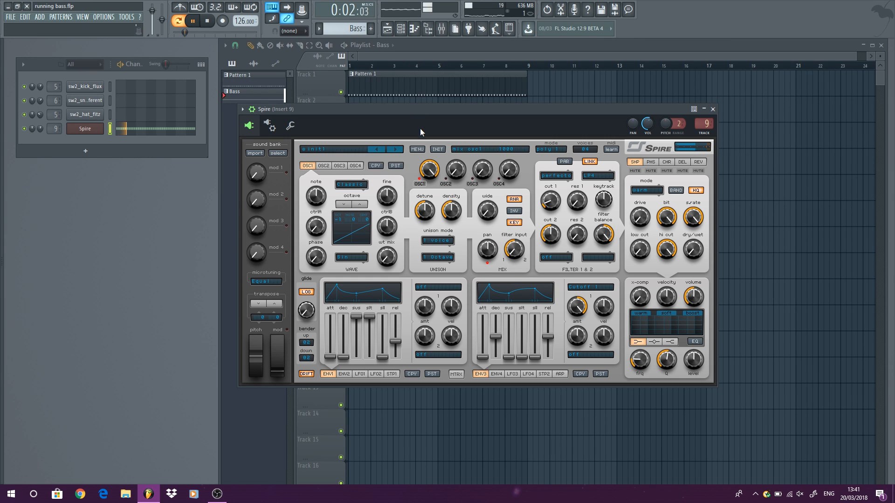
left_click(443, 242)
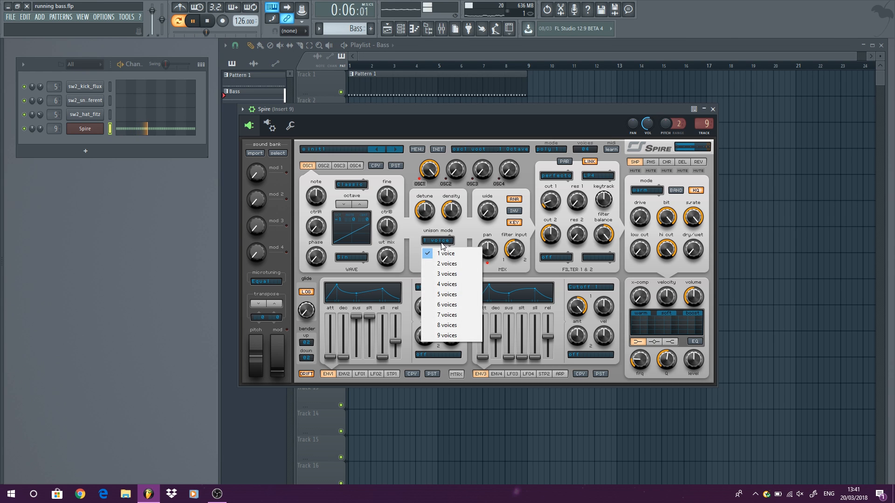
left_click(449, 313)
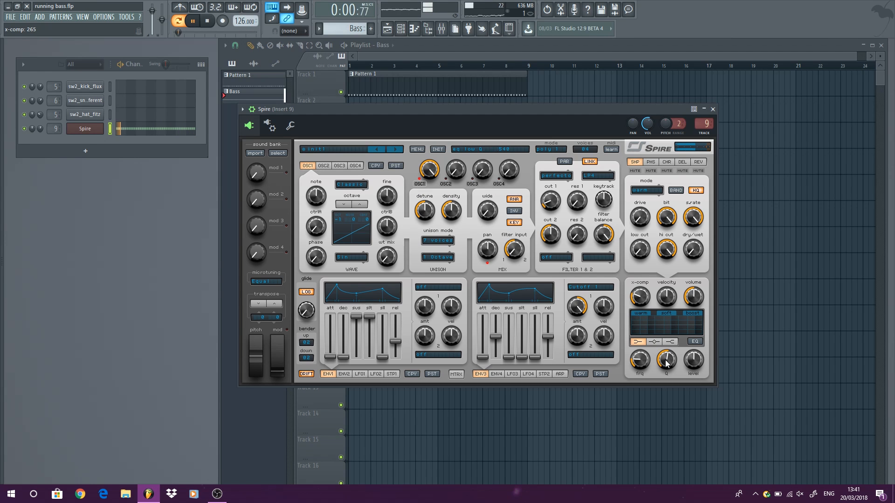
- Enable Spire's EQ and adjust its frequency, Q and level to shape the bass
left_click(695, 342)
left_click_drag(693, 359, 640, 365)
- Drop oscillator 1 to octave -2 and tighten the filter with cut 1 at 60 and envelope 3 decay at 437
left_click_drag(550, 203, 549, 216)
left_click_drag(496, 337, 548, 339)
left_click(345, 205)
left_click_drag(493, 346, 492, 343)
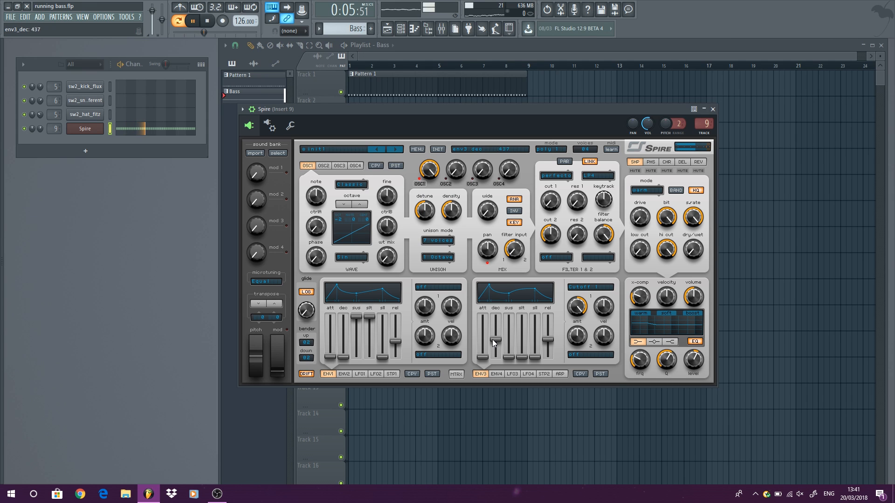
left_click(549, 201)
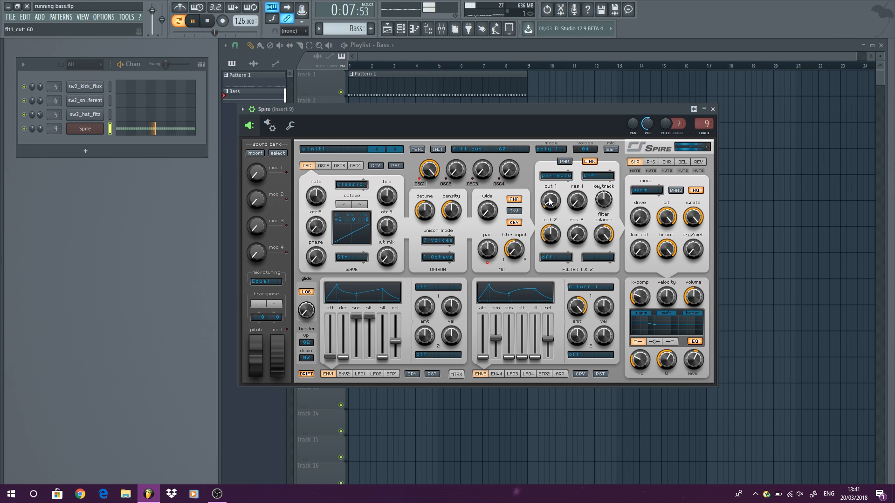
- Bring in Spire's oscillator 2 at mix level 1000 and octave -1, with a unison mode of 6 voices
left_click_drag(549, 201, 551, 195)
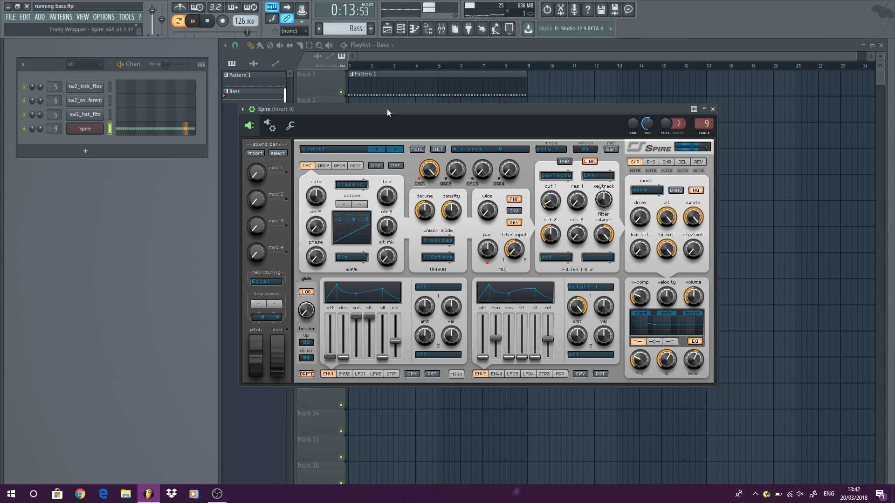
left_click_drag(455, 171, 457, 149)
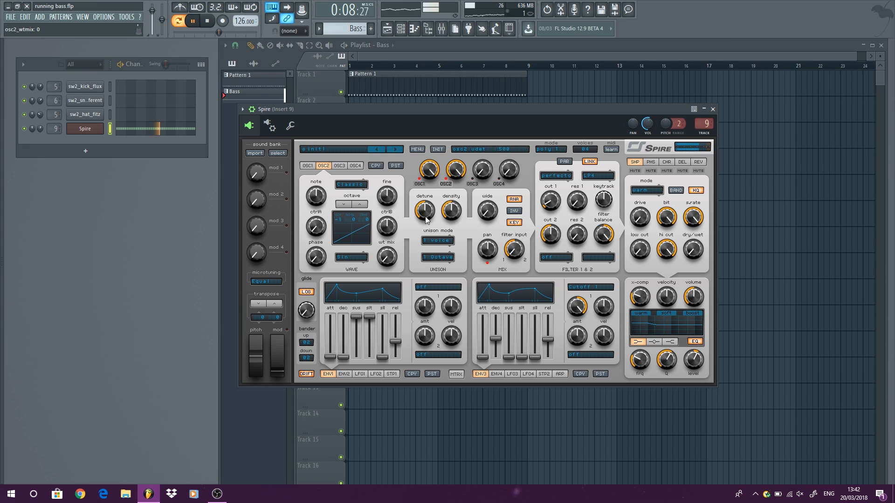
left_click(438, 241)
left_click(448, 304)
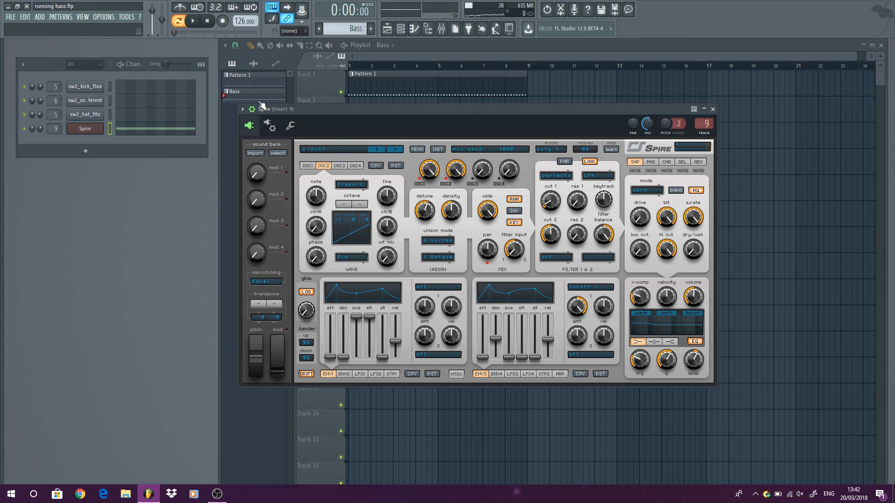
- Play the bass with the drums in song mode and set Spire's filter cut 1 to 130
left_click_drag(446, 111, 406, 164)
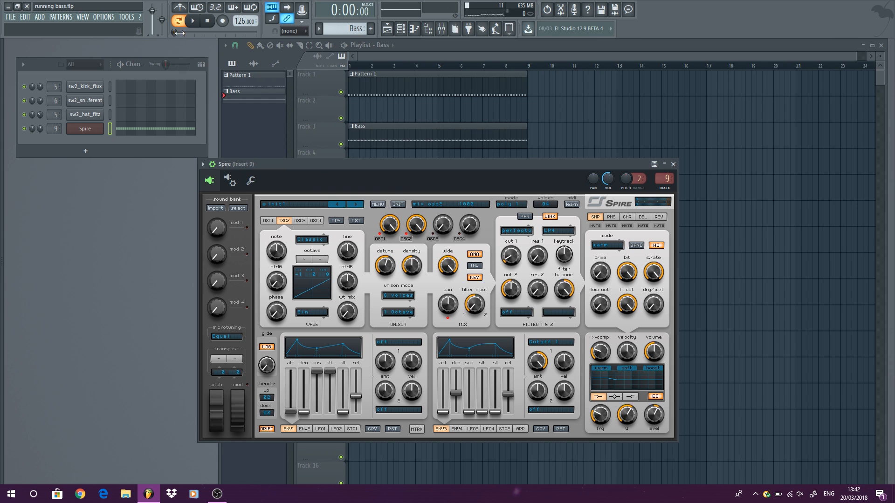
left_click(192, 27)
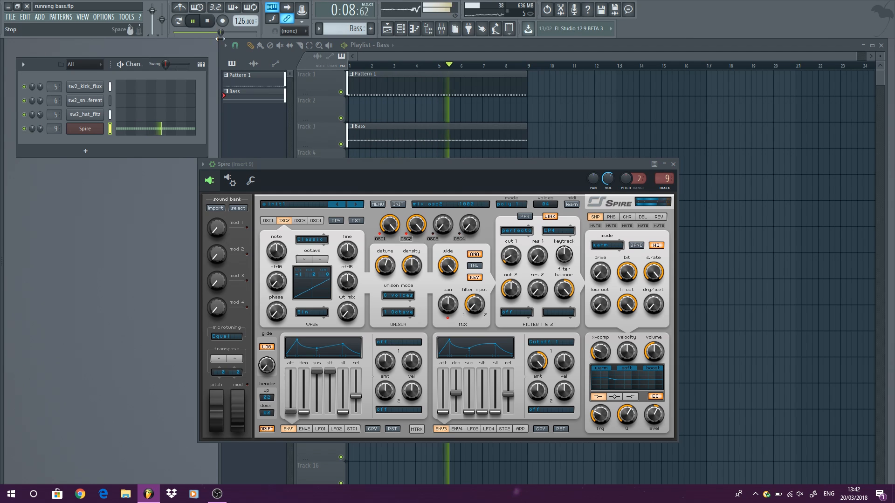
left_click_drag(510, 255, 504, 234)
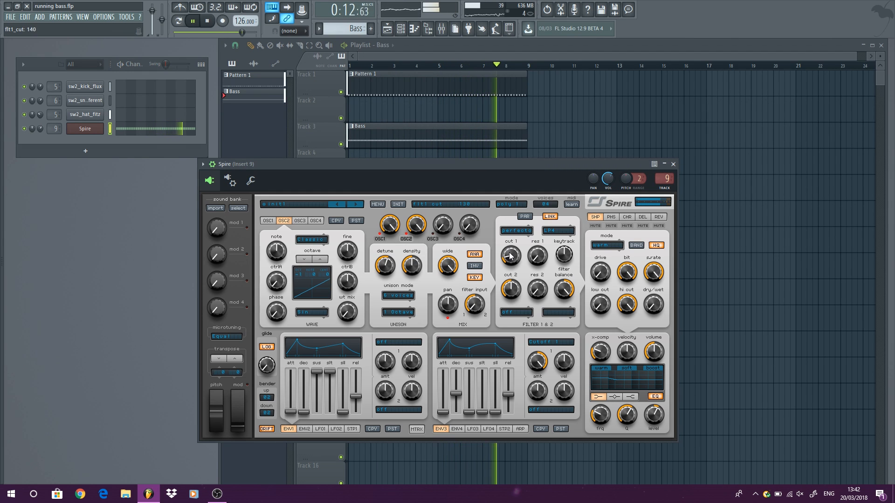
left_click_drag(510, 259, 511, 263)
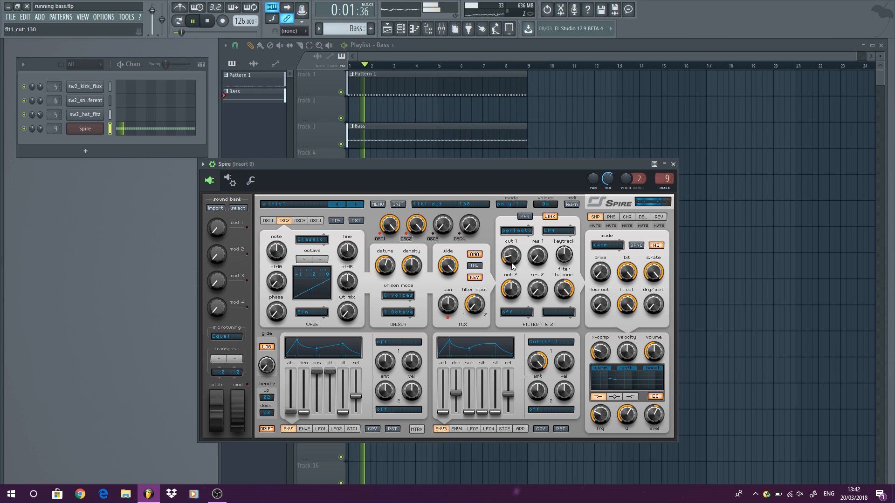
key("space")
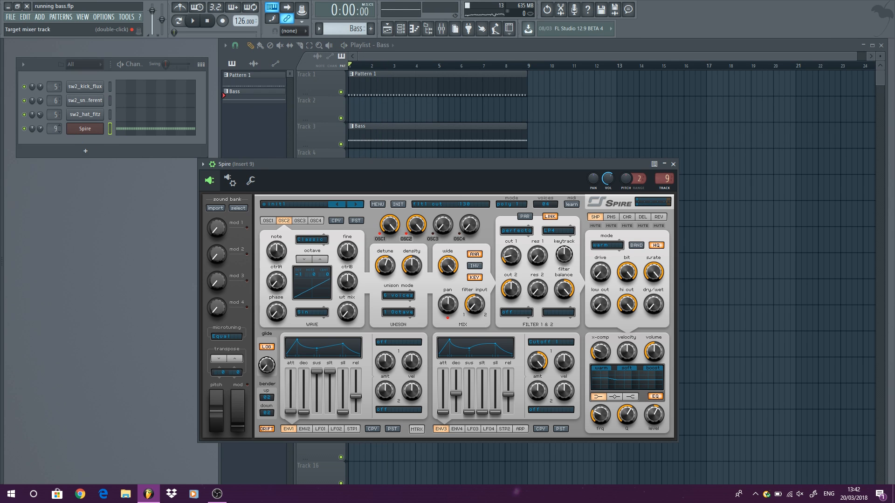
- Load the OTT multiband compressor into slot 1 of the bass's mixer track, Insert 9, with depth at 28%
double_click(55, 128)
left_click(392, 212)
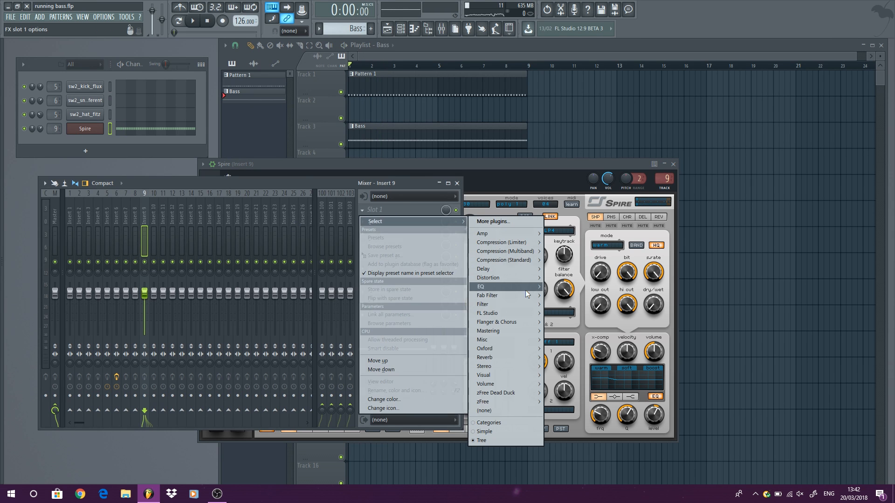
mouse_move(522, 300)
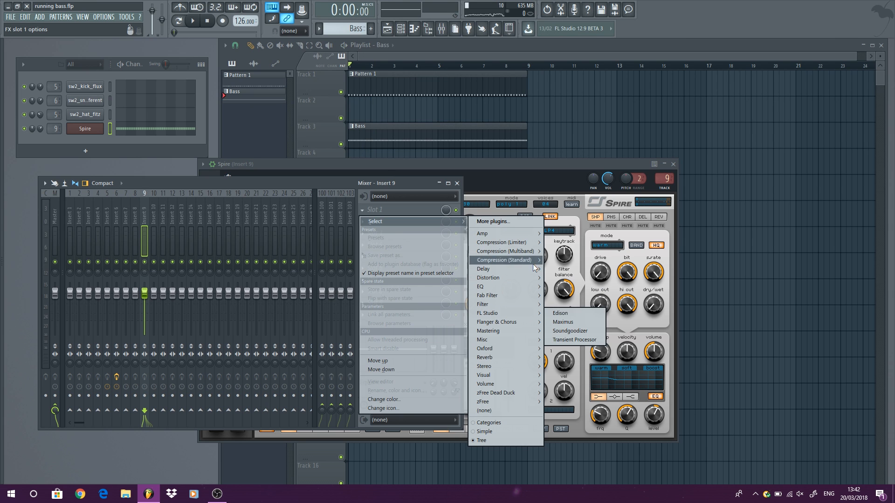
mouse_move(531, 251)
left_click(559, 269)
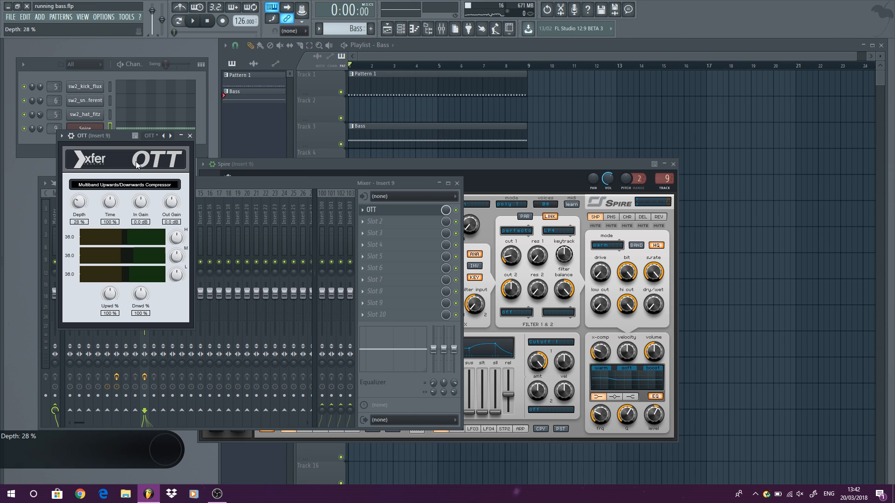
- Audition the bass with OTT, close the plugin window and lower Insert 9's fader slightly
left_click(196, 23)
left_click_drag(116, 136, 226, 203)
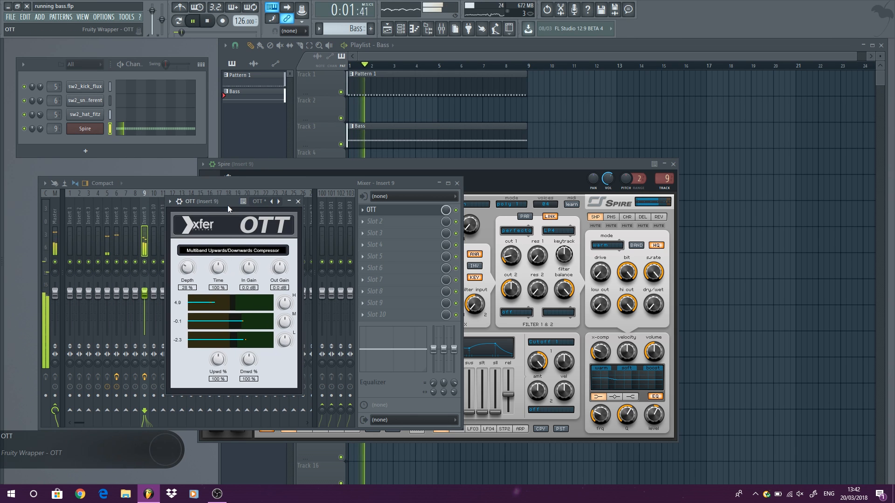
left_click(298, 201)
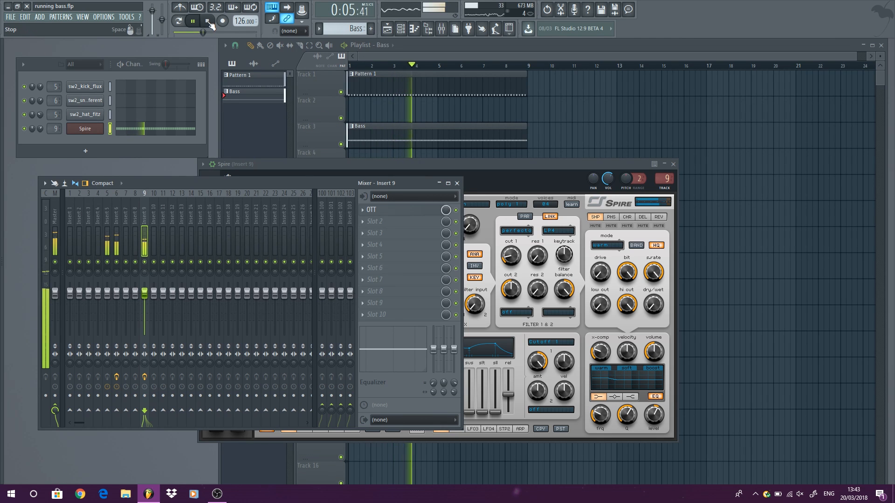
left_click(208, 21)
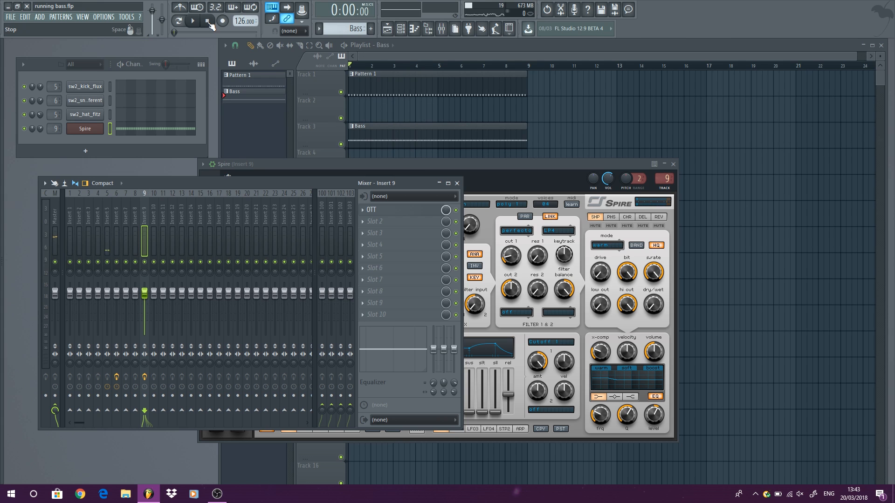
key("space")
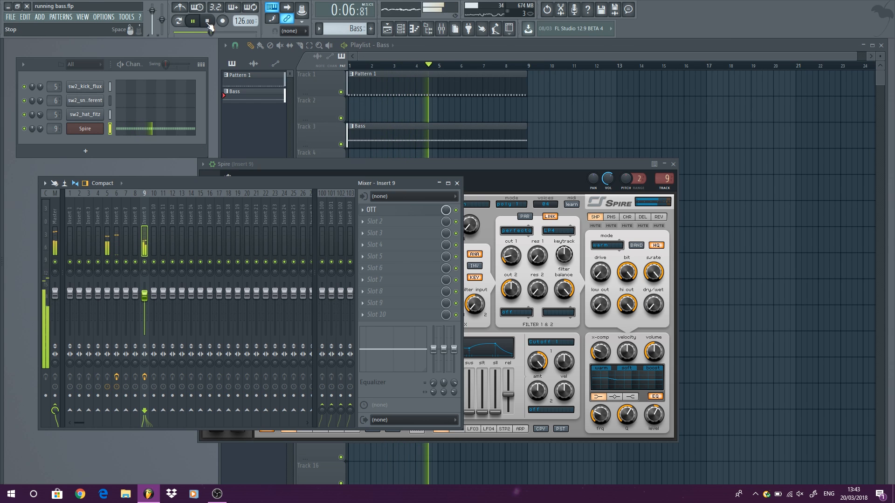
left_click(208, 22)
- Put the Spire window away and load Kickstart into slot 5 of Insert 9
left_click(573, 166)
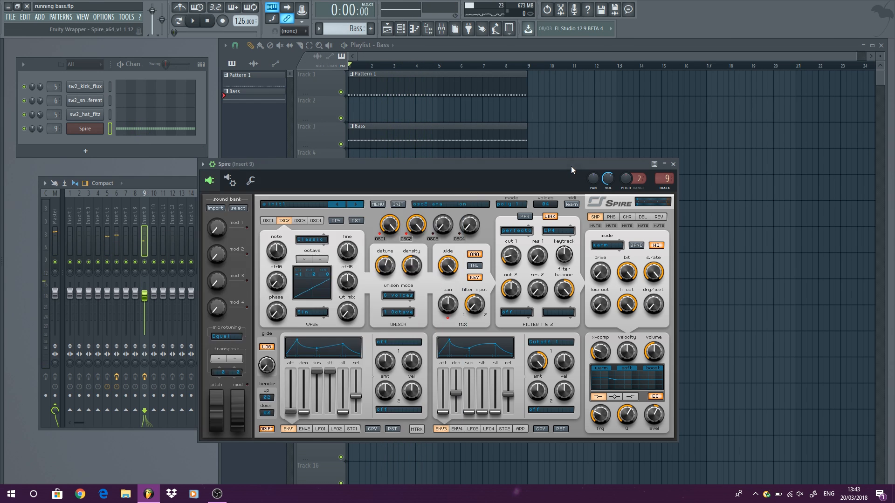
left_click(667, 166)
left_click_drag(263, 186, 362, 194)
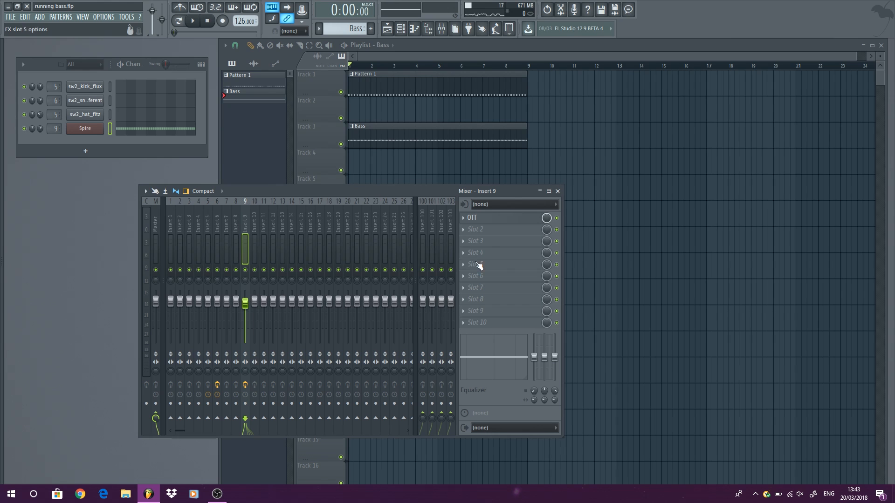
left_click(495, 267)
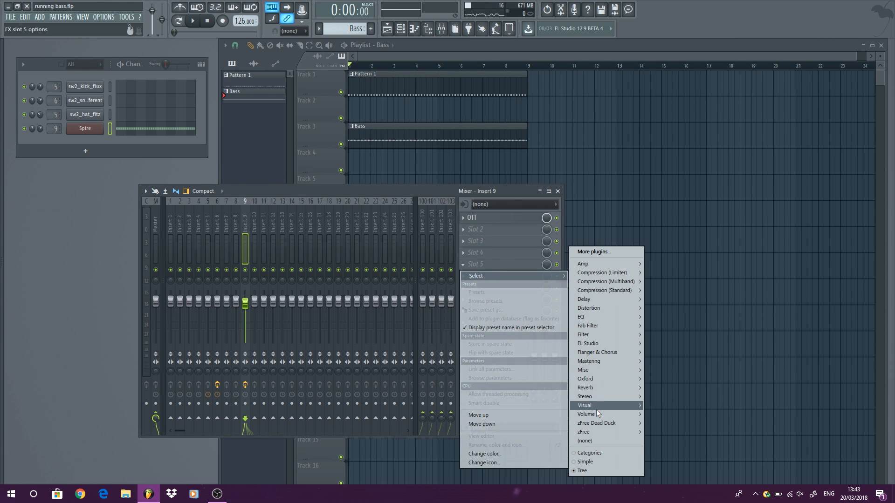
mouse_move(617, 414)
left_click(664, 414)
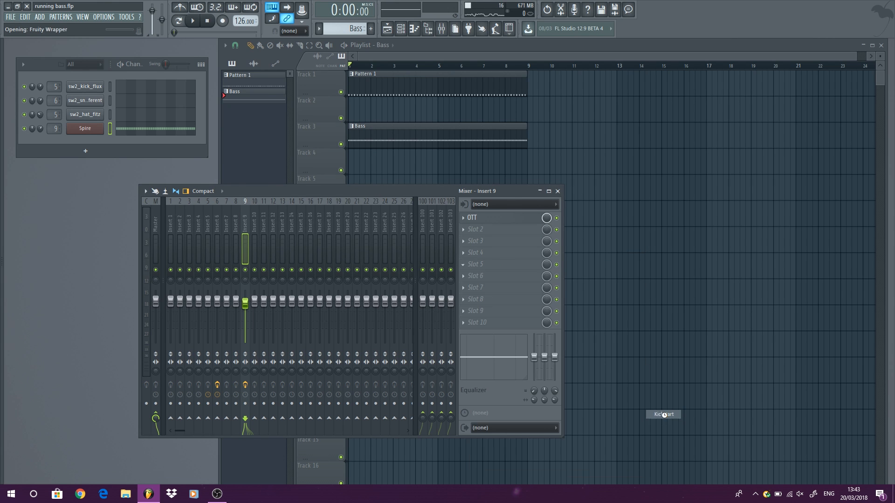
left_click_drag(161, 91, 354, 181)
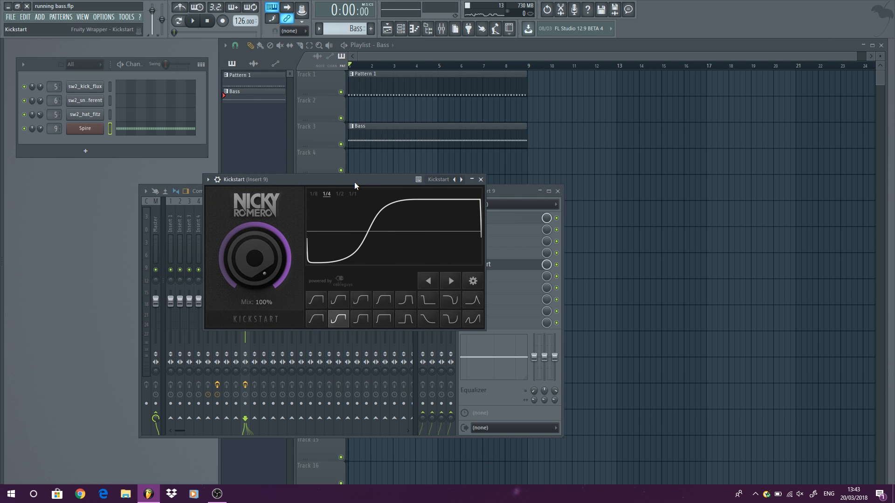
- Reduce Kickstart's mix to about 74% during playback and close the plugin window
left_click(194, 22)
left_click_drag(253, 273, 253, 297)
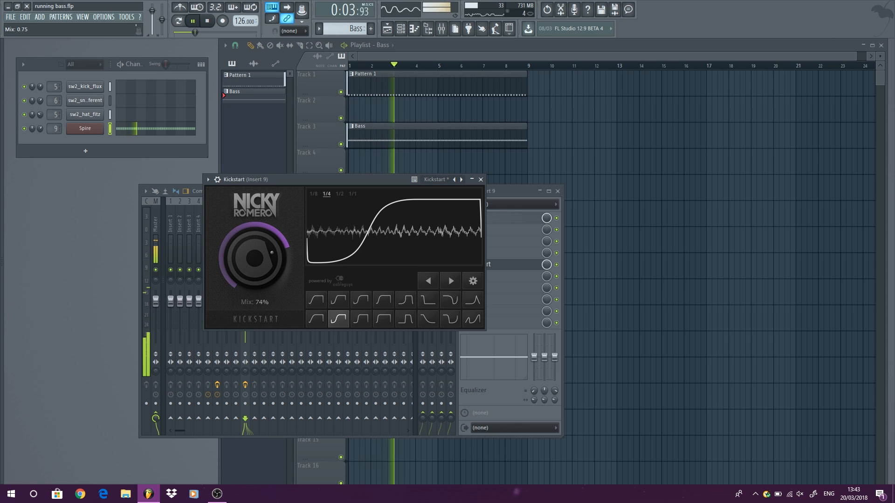
left_click(480, 179)
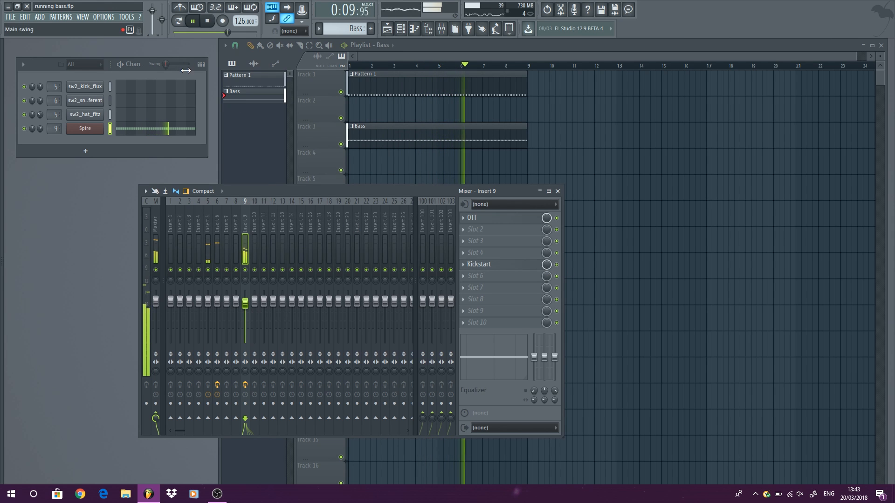
key("space")
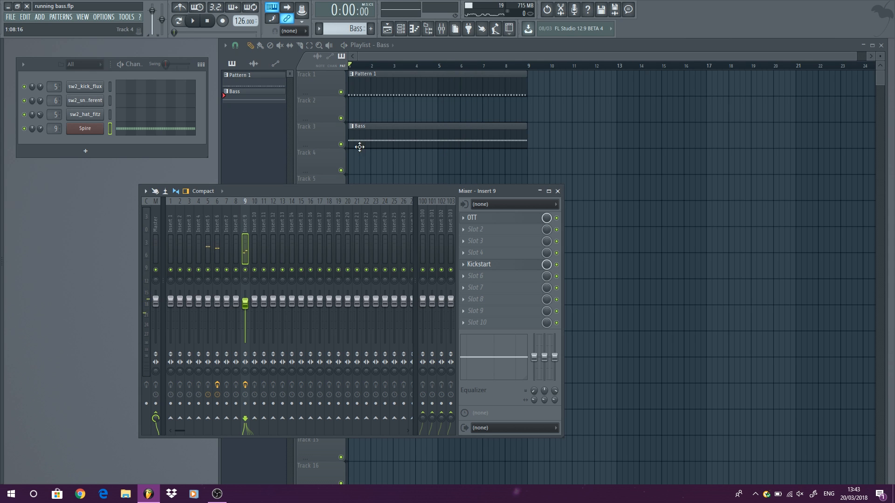
- Close the mixer and play the drum and bass clips in the playlist
right_click(372, 176)
scroll(335, 142, "up", 9)
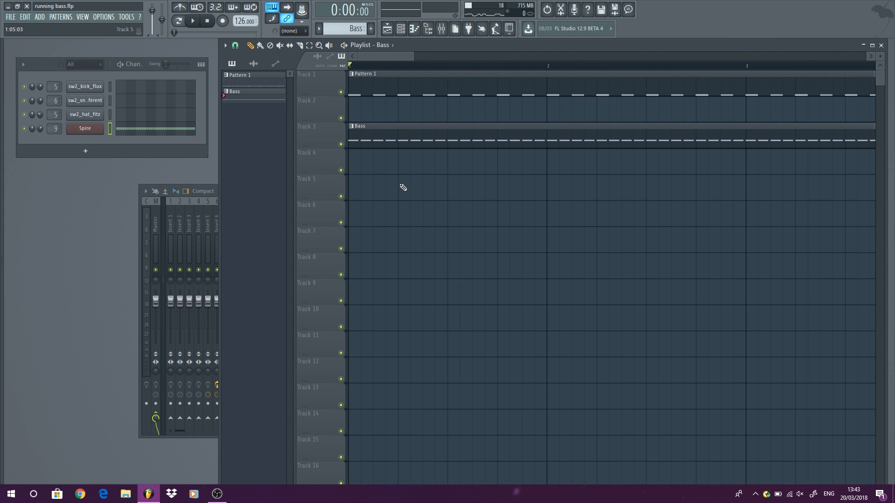
left_click(141, 232)
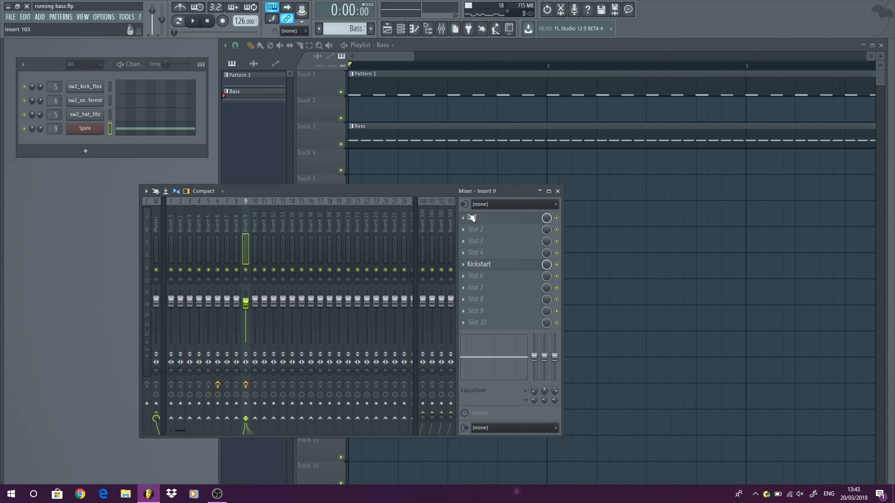
left_click(559, 192)
scroll(417, 194, "down", 5)
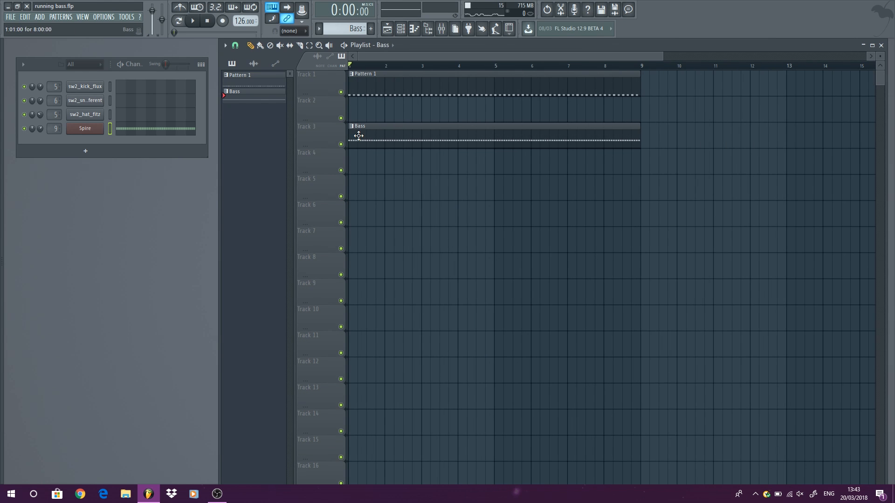
key("space")
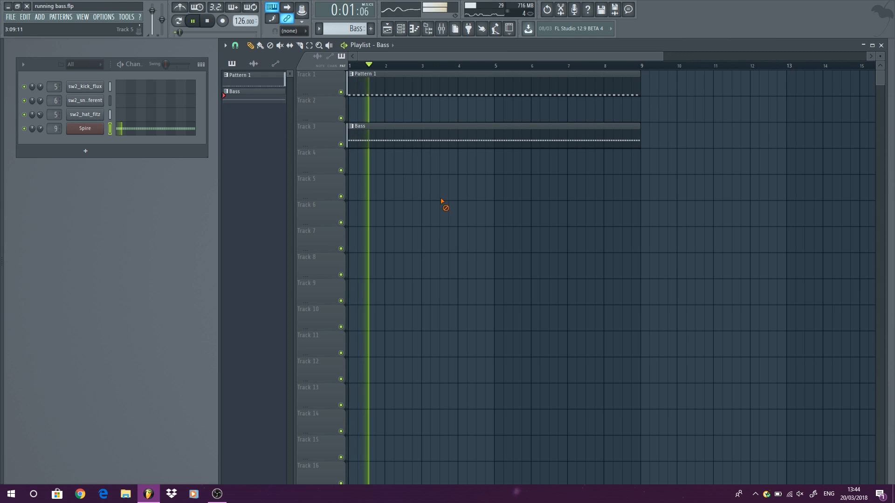
scroll(445, 197, "down", 1)
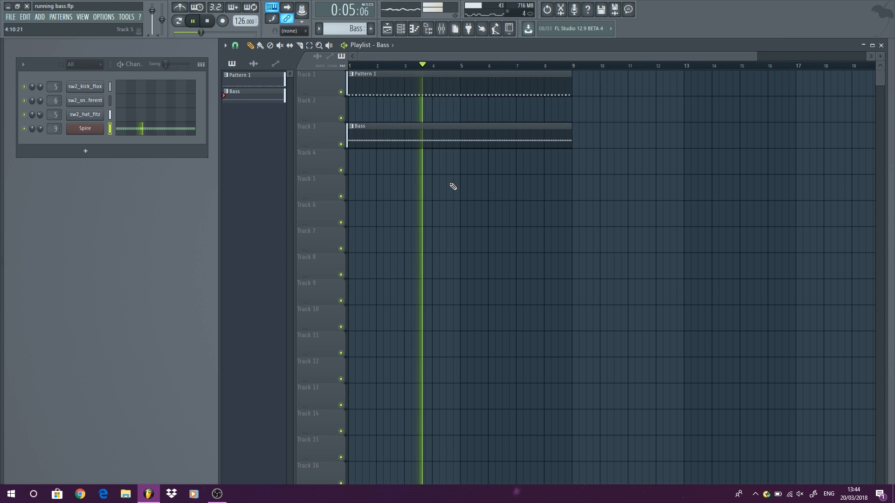
- Reopen the mixer, stop playback and load RCompressor Stereo into slot 6 of Insert 9
left_click(83, 17)
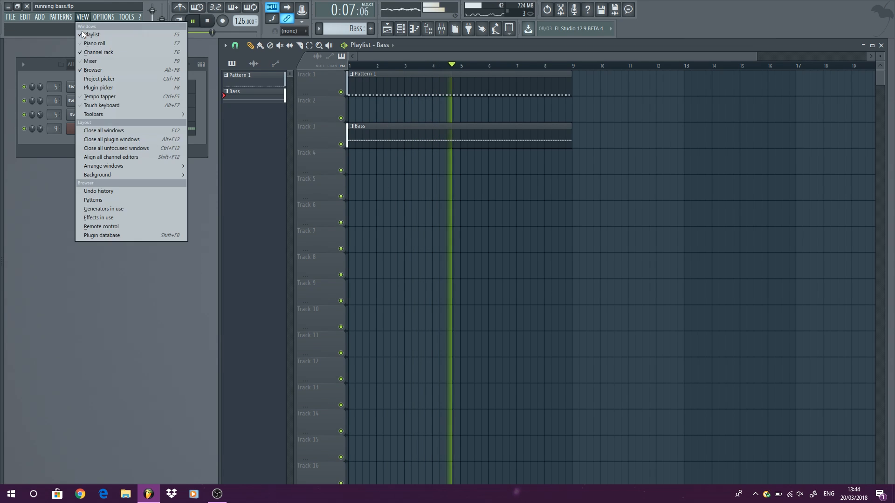
left_click(94, 60)
key("space")
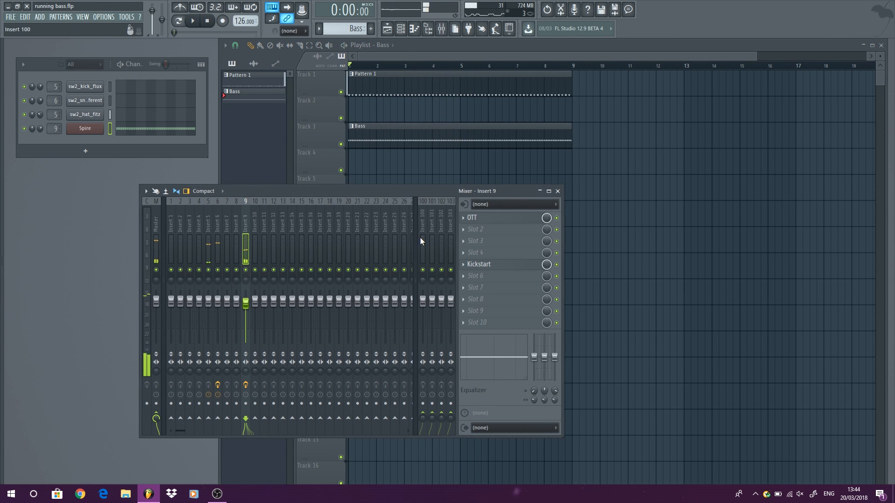
left_click(492, 277)
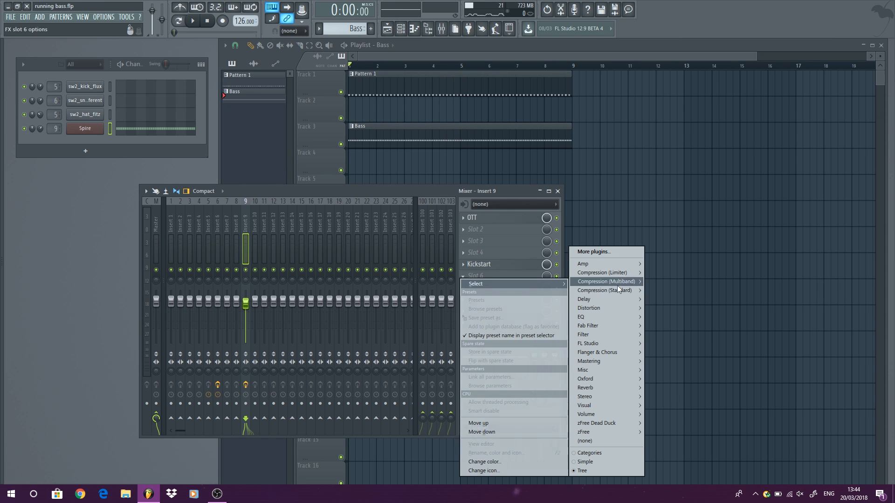
mouse_move(619, 288)
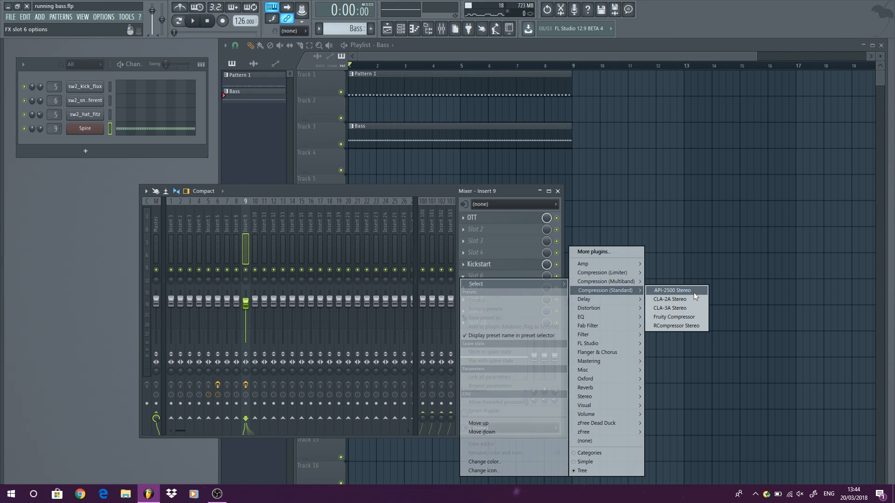
left_click(677, 326)
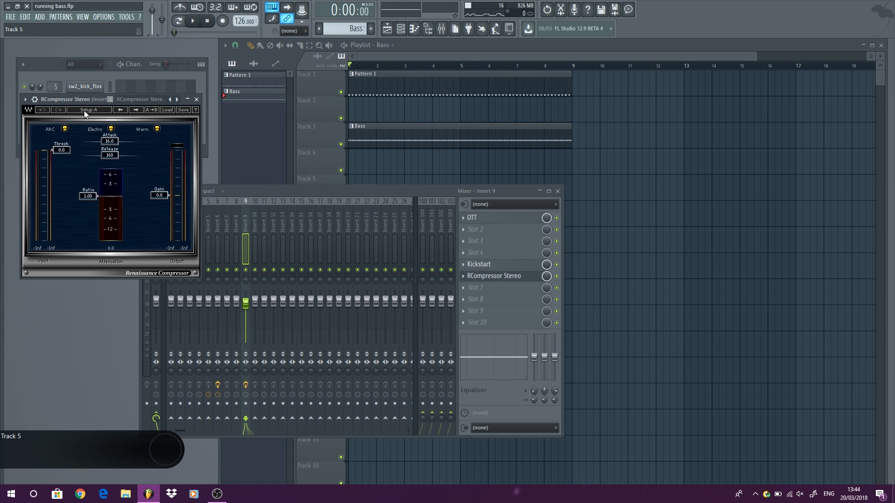
- Load the Bass Guitar factory preset in RCompressor while the song plays
left_click_drag(74, 102, 273, 224)
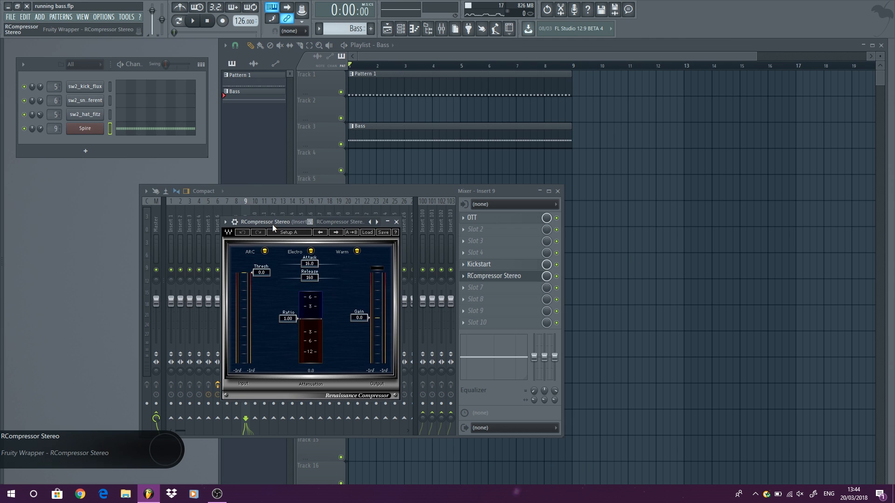
left_click(192, 21)
left_click_drag(289, 223, 316, 164)
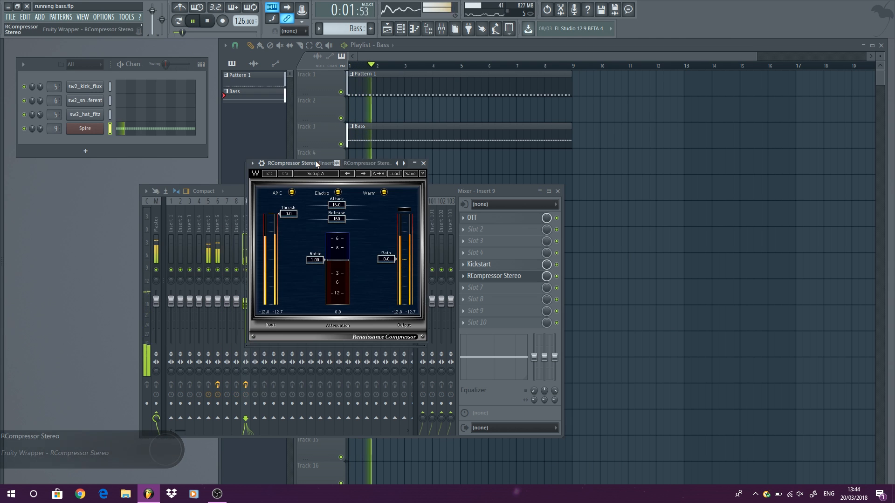
left_click(392, 174)
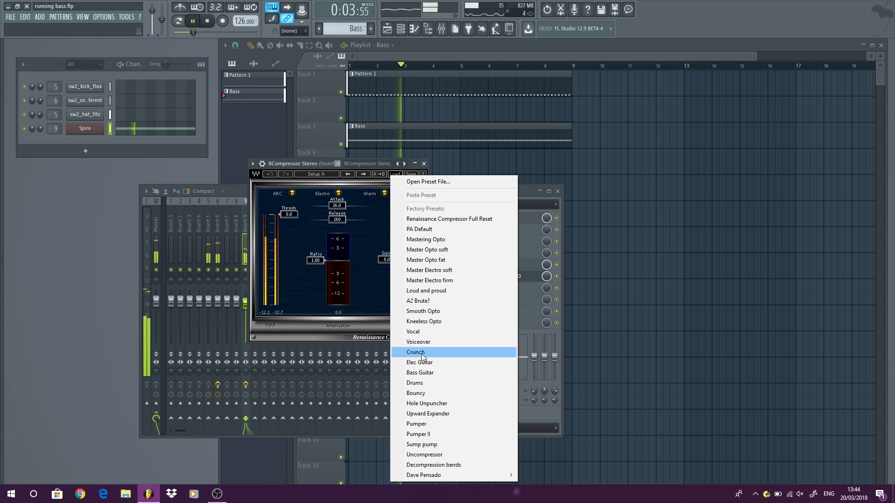
left_click(421, 371)
- Set RCompressor's threshold to about -19.6 and gain to 3.1, then close the plugin and stop playback
left_click_drag(288, 220, 288, 250)
left_click_drag(386, 259, 386, 254)
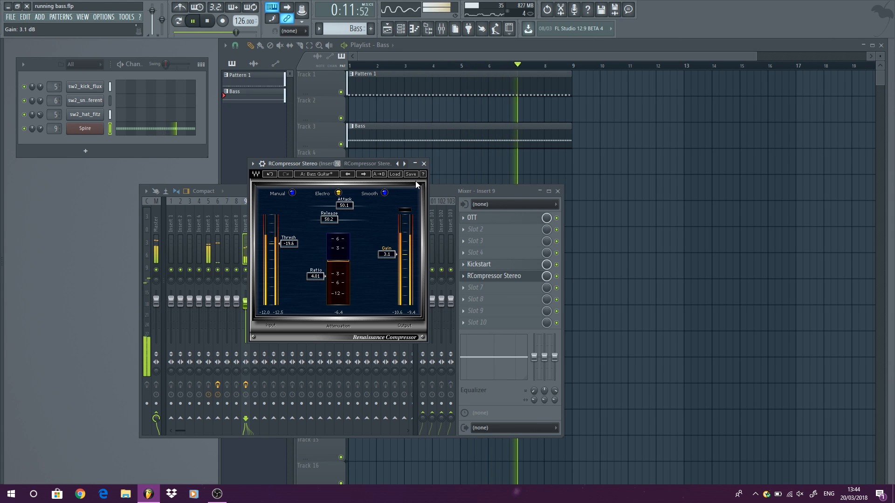
left_click(424, 163)
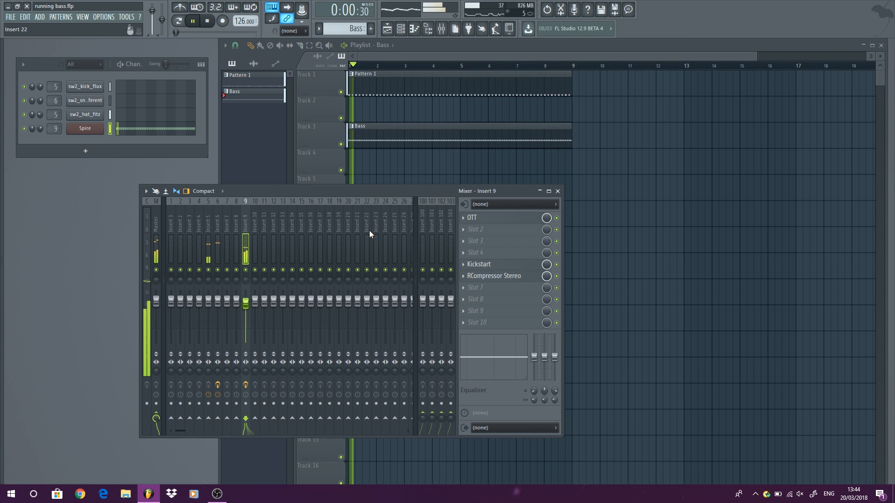
left_click(208, 22)
- Open the Spire channel's piano roll, transpose all bass notes up to A#4, and audition them briefly
right_click(100, 128)
left_click(116, 127)
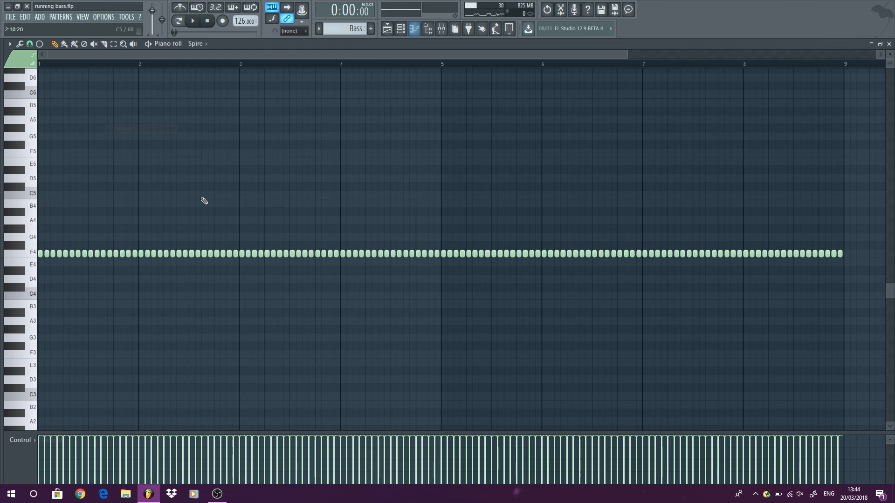
key("ctrl+a")
left_click_drag(91, 254, 80, 208)
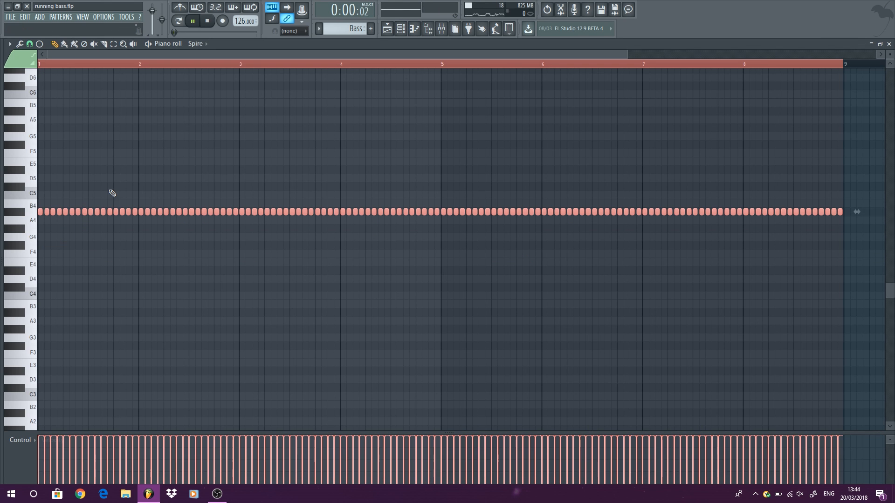
left_click(232, 246, "ctrl")
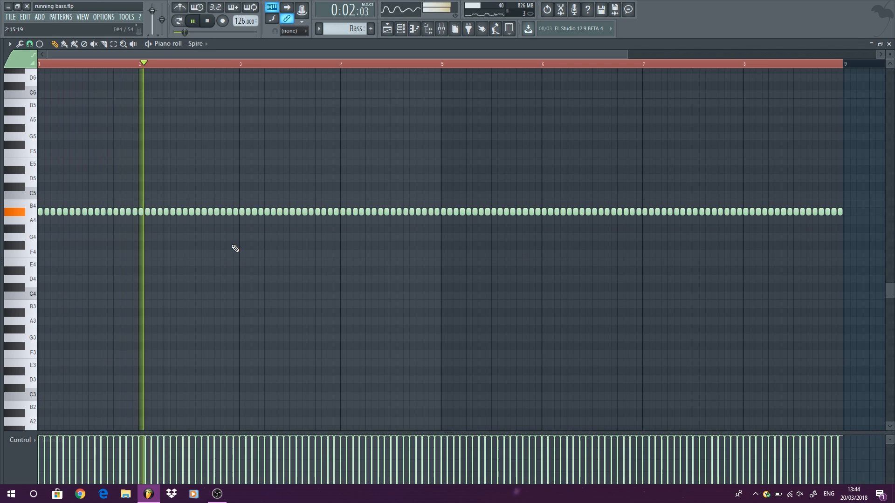
key("space")
- Lower the last four notes of bar 2 to A4 and the notes of bars 3 and 4 to F#4
left_click_drag(236, 224, 219, 216)
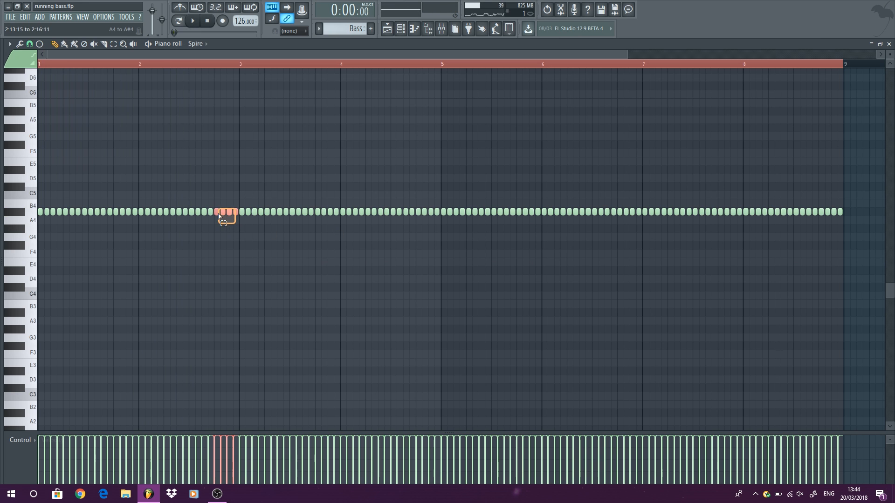
left_click_drag(437, 222, 241, 266)
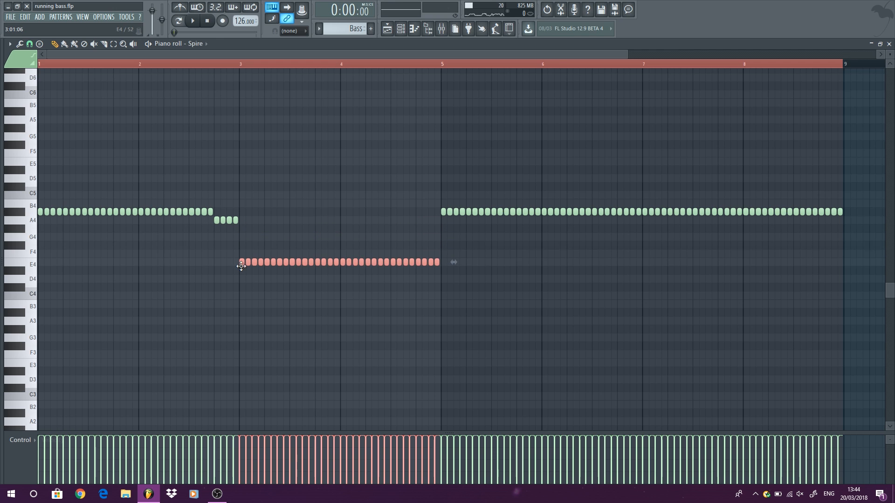
left_click_drag(467, 316, 241, 246)
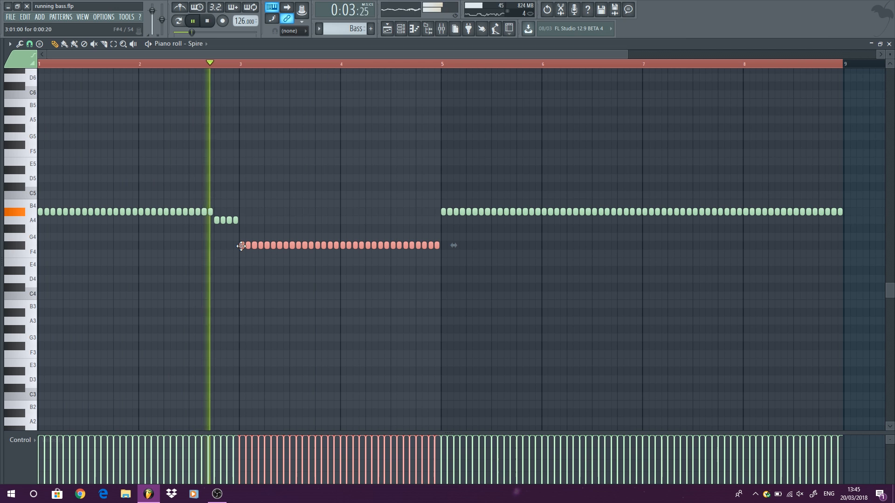
- Try the bar 4 bass notes on E4, set them to F4 instead, and play the line
left_click_drag(455, 265, 340, 263)
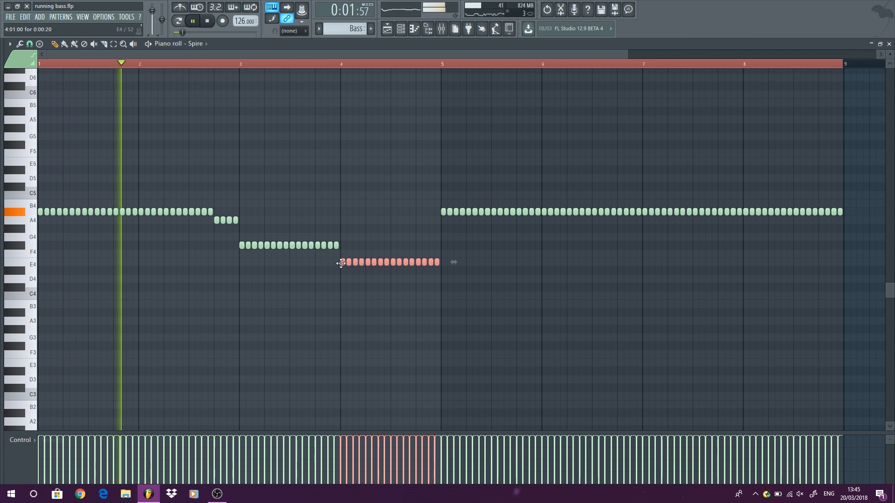
left_click(390, 171)
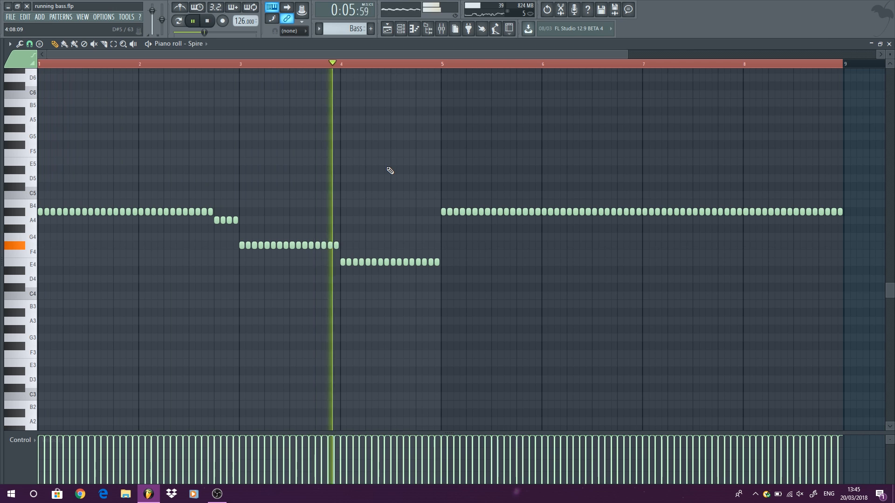
key("space")
left_click_drag(450, 273, 340, 250)
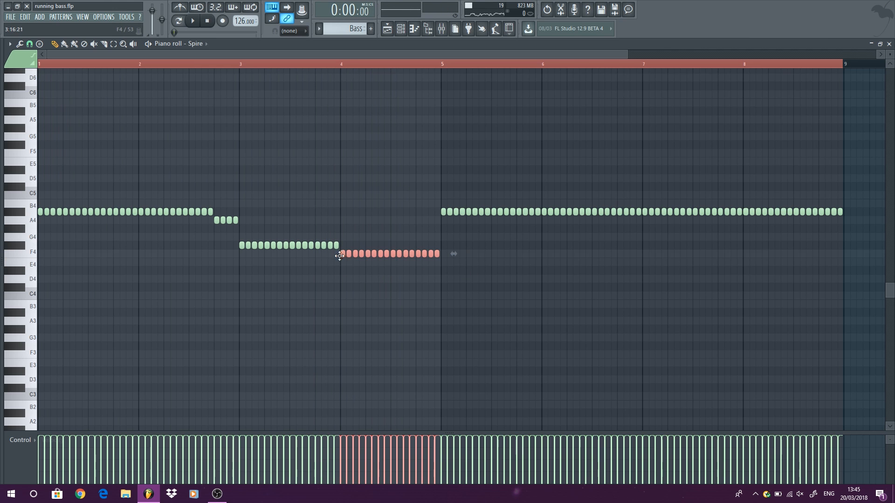
key("space")
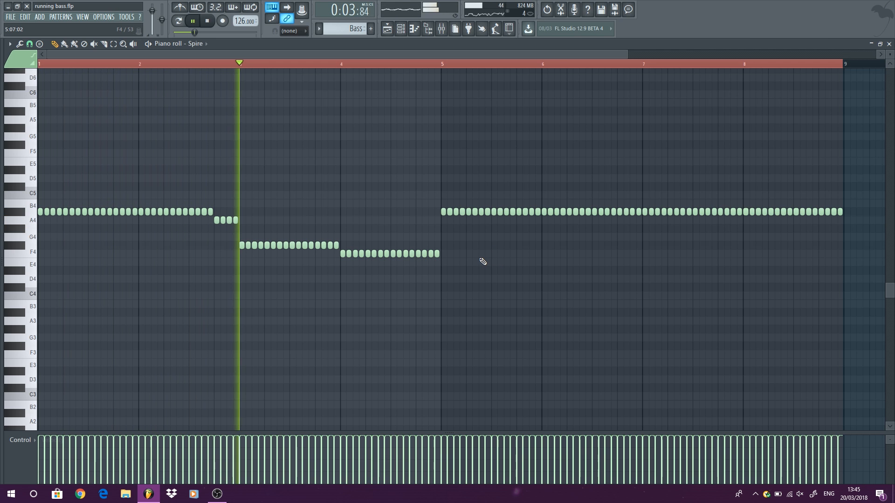
- Close the piano roll, stop playback and close the mixer
left_click(889, 44)
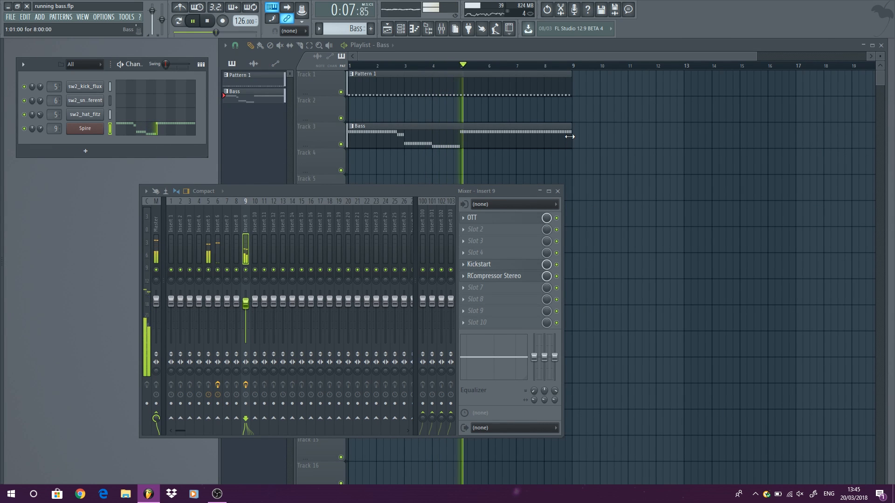
key("space")
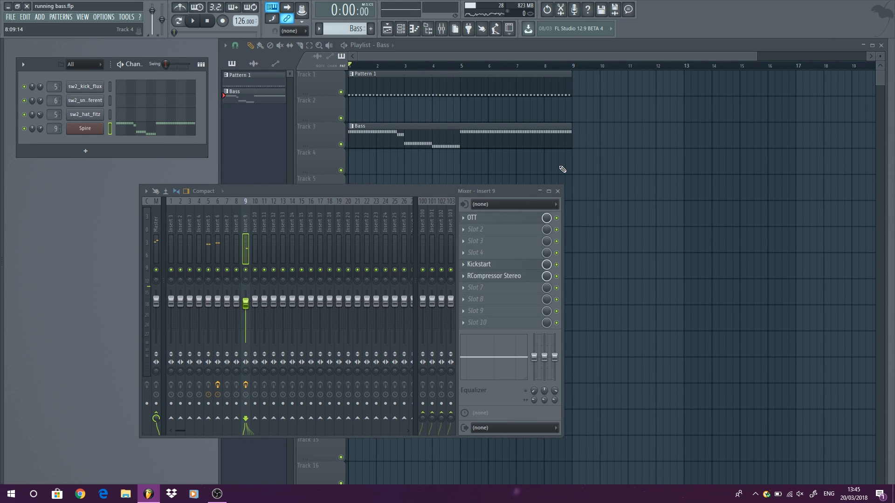
left_click(560, 167)
left_click(140, 229)
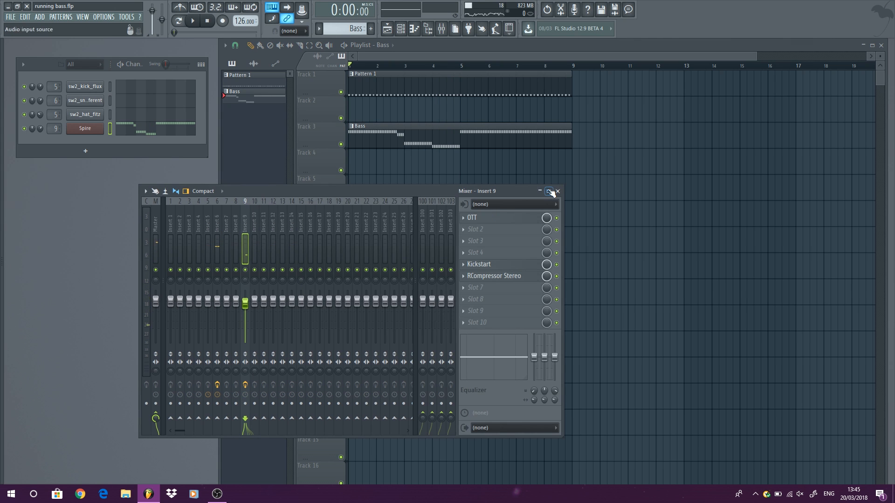
left_click(558, 191)
- Lower the tempo to 90 BPM and play Pattern 1 with the bass on Track 3 muted
left_click_drag(240, 29, 240, 35)
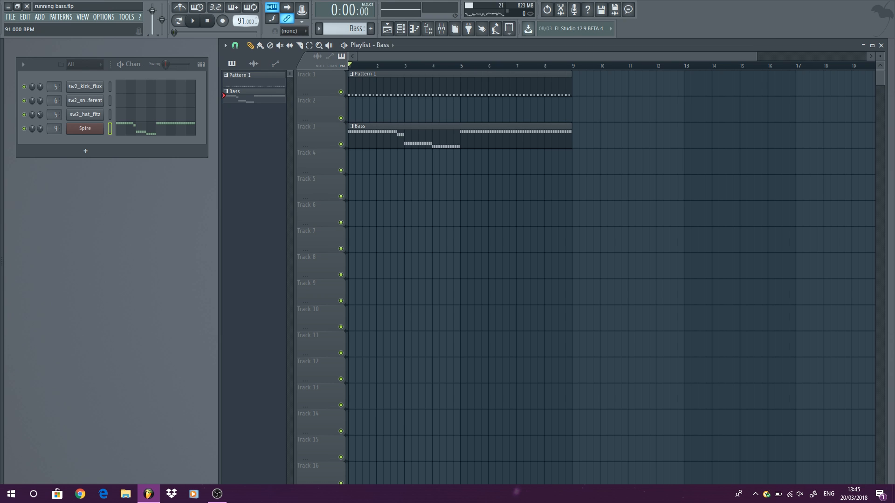
left_click(341, 144)
left_click(229, 74)
key("space")
- Duplicate the sw2_hat_fitz notes into the gaps to make a continuous sixteenth-note hi-hat pattern on C5
right_click(101, 110)
left_click(119, 112)
key("ctrl+a")
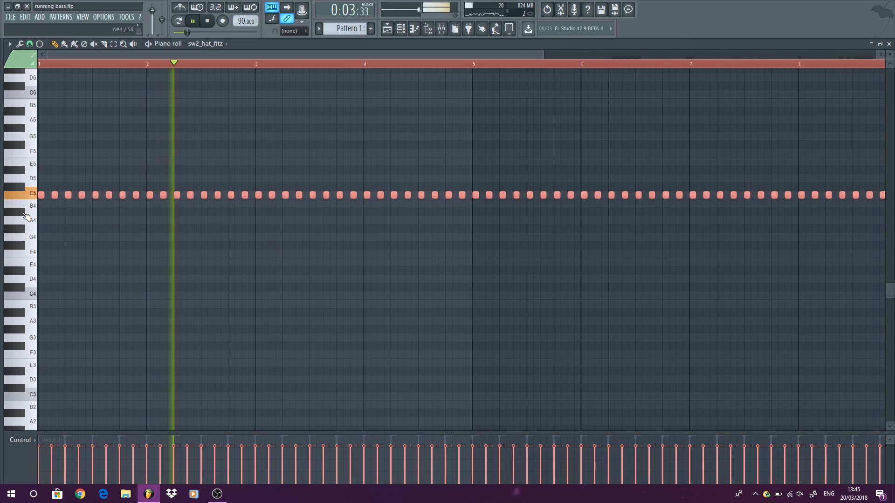
scroll(40, 199, "up", 3)
left_click_drag(41, 196, 56, 195)
left_click(243, 145, "ctrl")
scroll(242, 136, "down", 2)
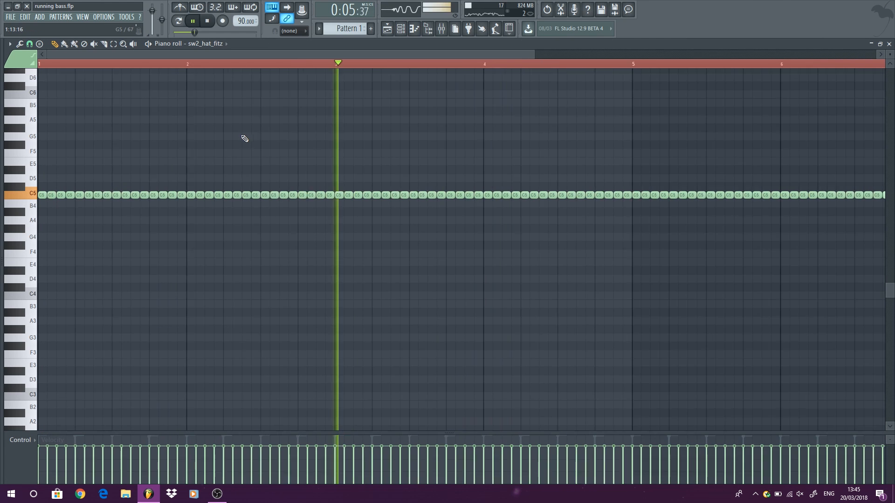
- Shorten all the hi-hat notes slightly and close the piano roll
scroll(244, 139, "down", 2)
key("ctrl+a")
scroll(561, 197, "up", 5)
left_click_drag(545, 197, 539, 194)
left_click(889, 44)
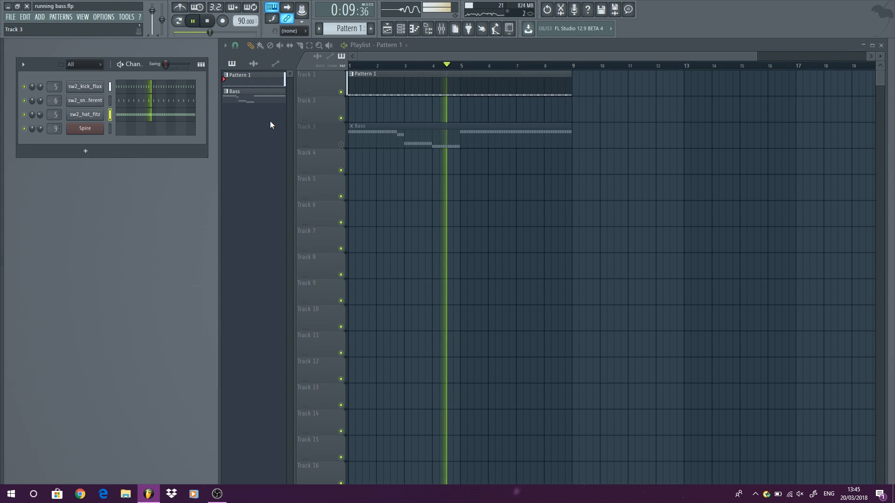
- Add a fade-out to the sw2_hat_fitz sample, close its channel window and stop playback
left_click(86, 115)
left_click_drag(217, 254, 217, 247)
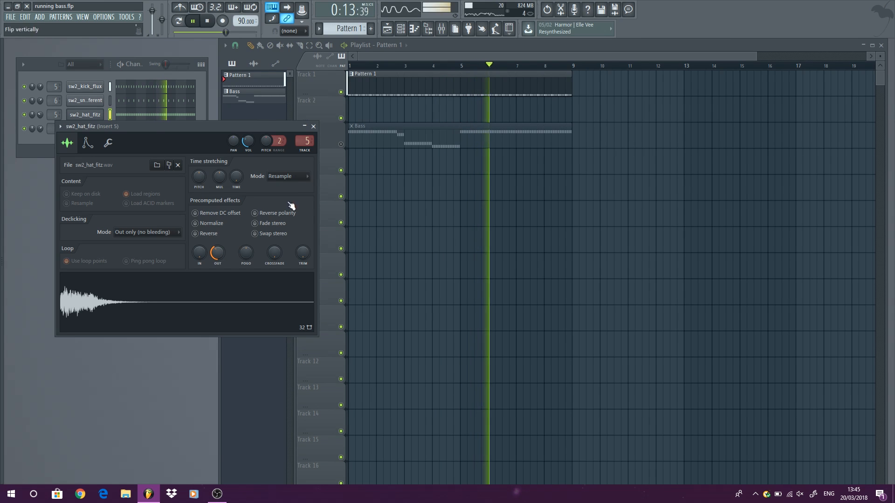
left_click(313, 127)
key("space")
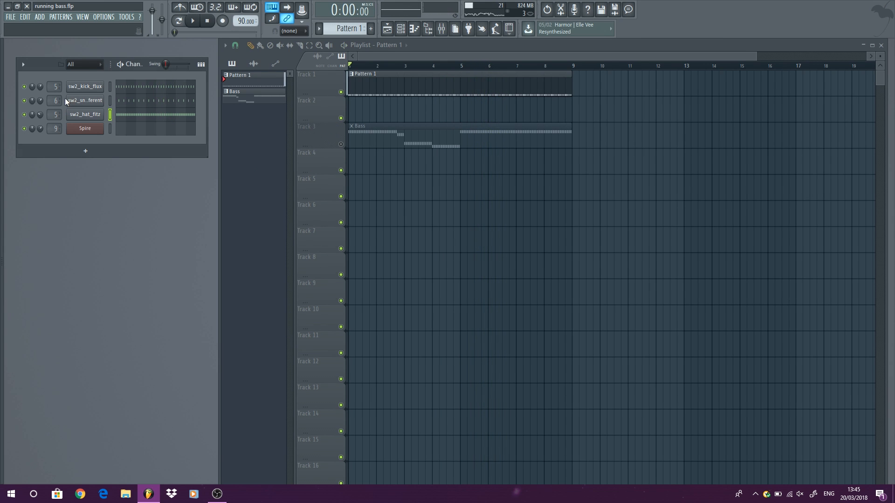
- Open the snare's mixer track, Insert 6, and load ValhallaRoom into slot 3
left_click(55, 100)
left_click(487, 242)
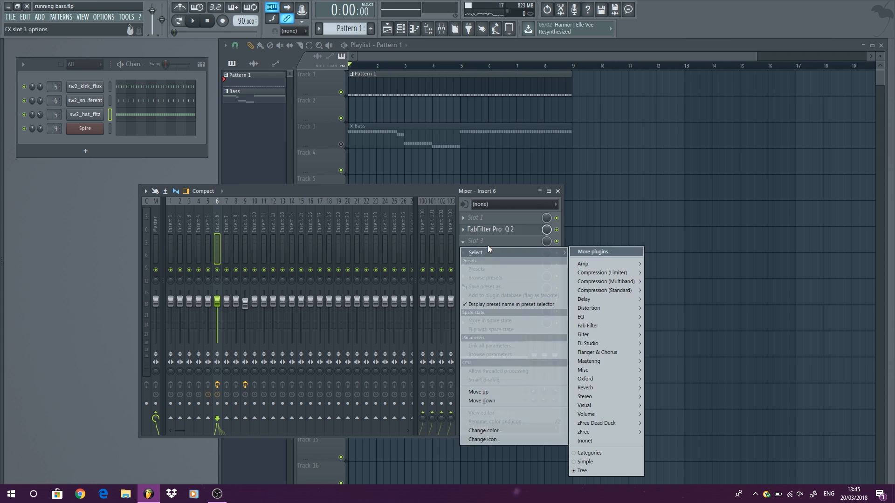
mouse_move(624, 414)
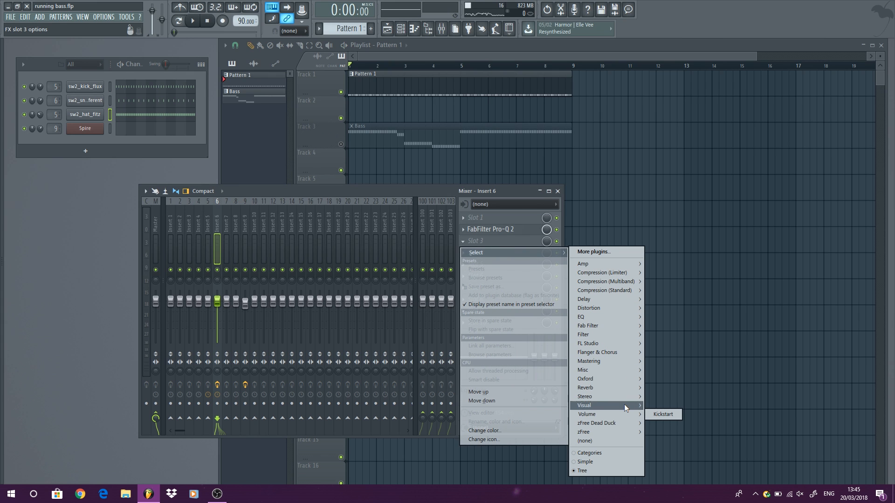
mouse_move(627, 386)
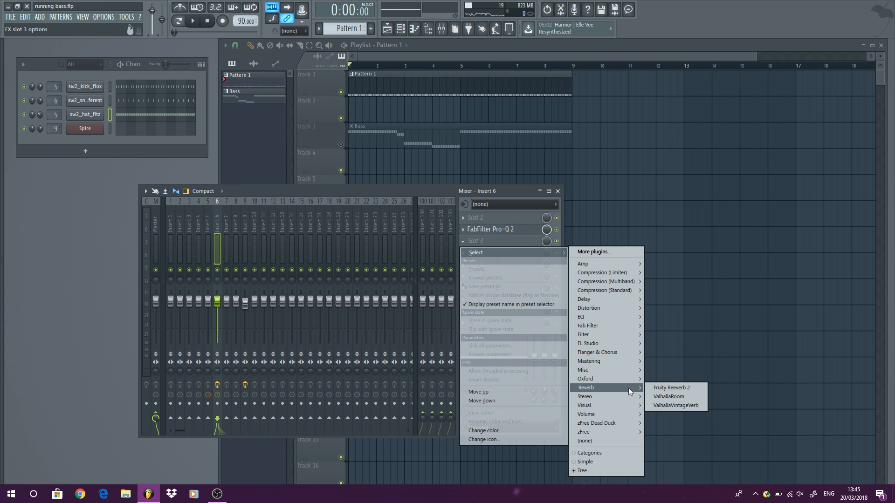
left_click(676, 398)
- During playback, set ValhallaRoom's mix to 9.2%, high cut to 12390 Hz and depth to 65.9%
key("space")
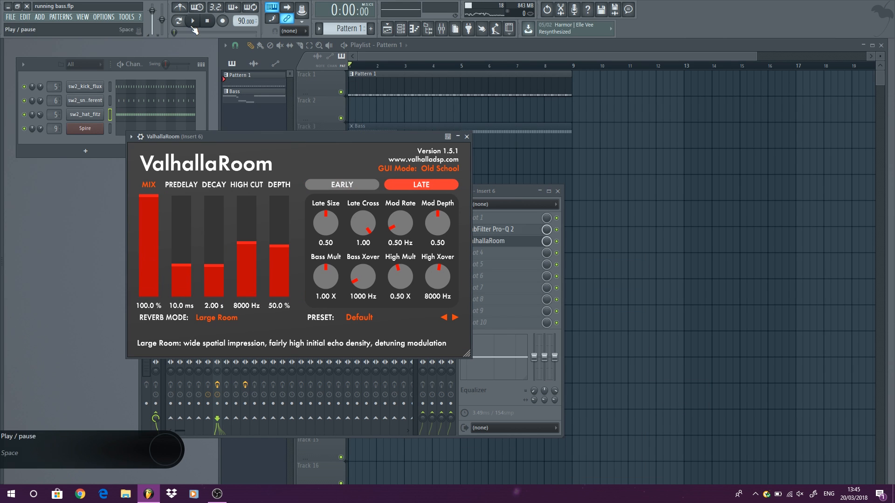
left_click_drag(289, 138, 377, 148)
left_click(238, 292)
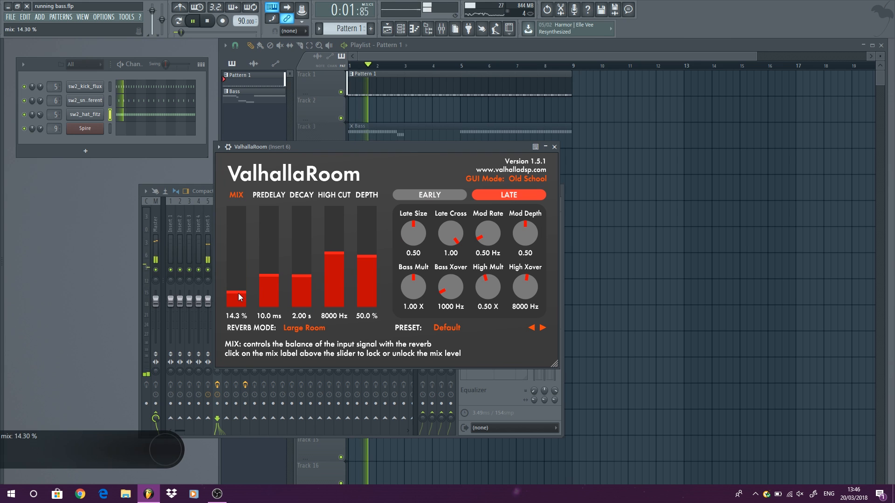
left_click(236, 298)
left_click(236, 298)
left_click(339, 224)
left_click(370, 241)
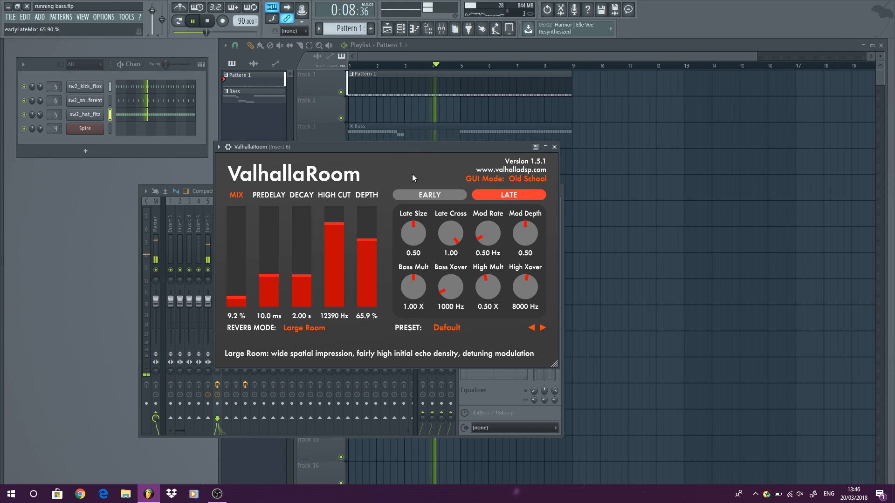
- Close ValhallaRoom and the mixer, and stop playback
left_click(554, 146)
left_click(560, 186)
key("space")
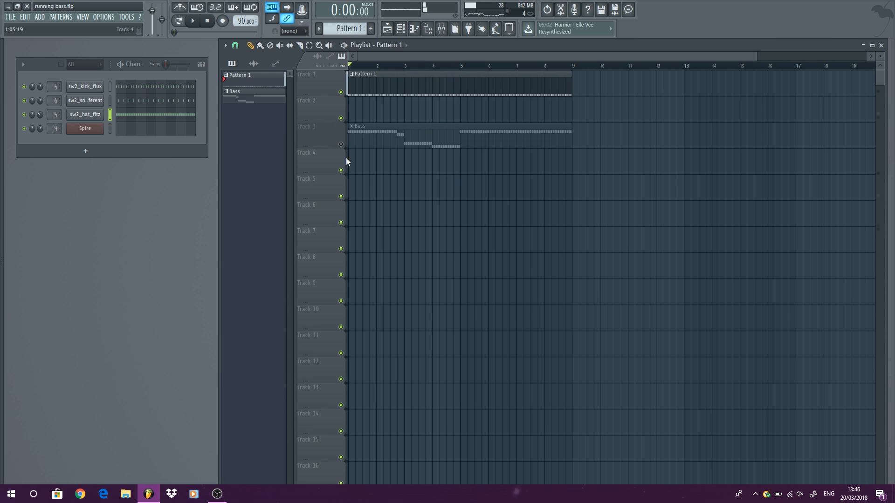
- Open the Bass clip's notes and move the lowered notes in bars 2 to 4 back to A#4
double_click(383, 139)
right_click(383, 139, "ctrl")
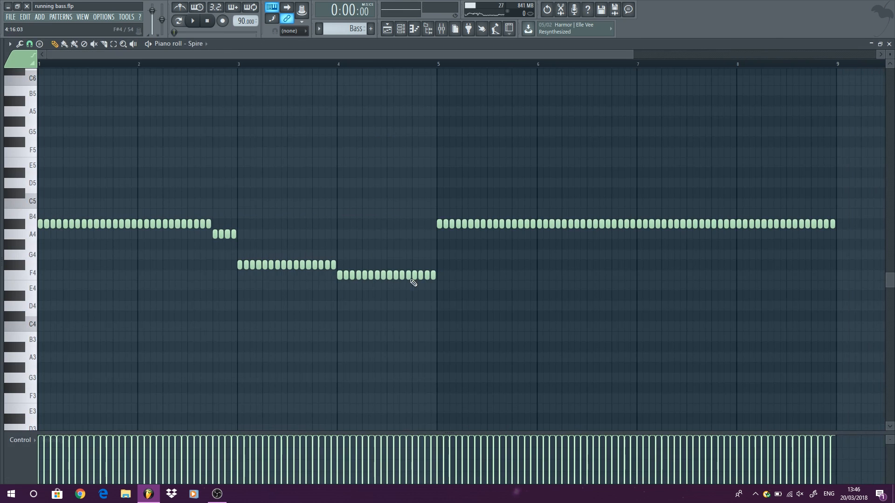
scroll(176, 250, "up", 3)
left_click_drag(338, 219, 251, 224)
left_click_drag(275, 301, 473, 219)
left_click_drag(712, 301, 482, 260)
left_click_drag(534, 275, 534, 223)
left_click(533, 138)
- Transpose all the bass notes down to F4
key("ctrl+a")
left_click_drag(406, 224, 400, 273)
scroll(447, 174, "down", 4)
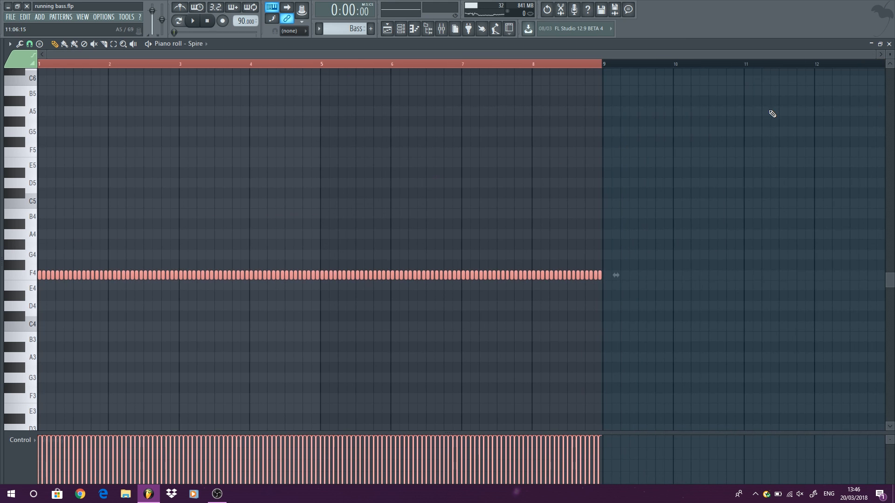
- Close the piano roll and reopen the mixer
left_click(888, 44)
left_click(82, 17)
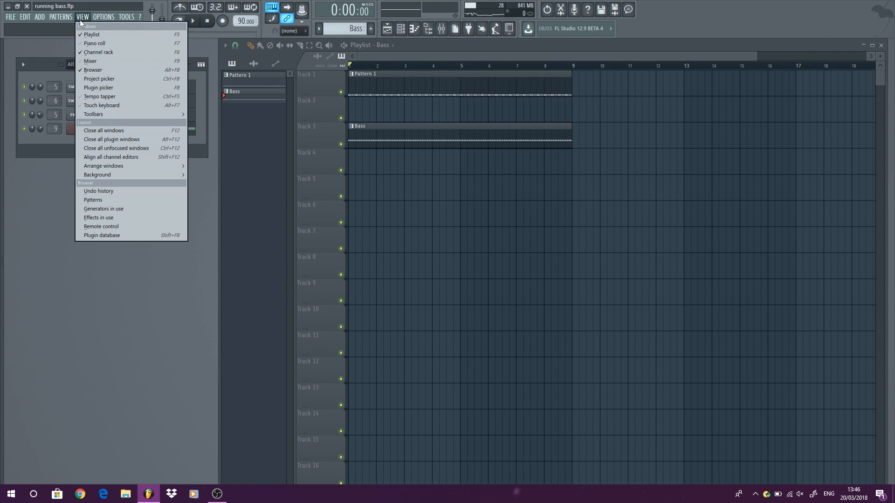
left_click(89, 61)
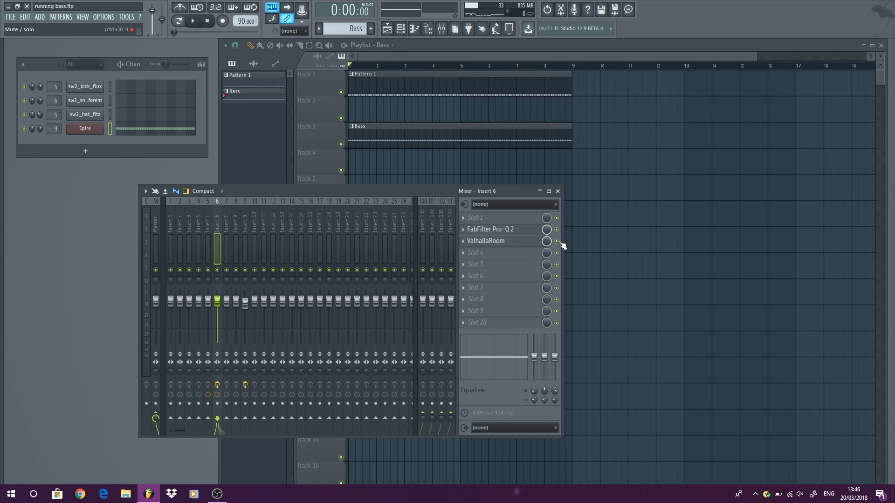
- Select mixer insert 9 for the bass, close the mixer and start playback
left_click(244, 227)
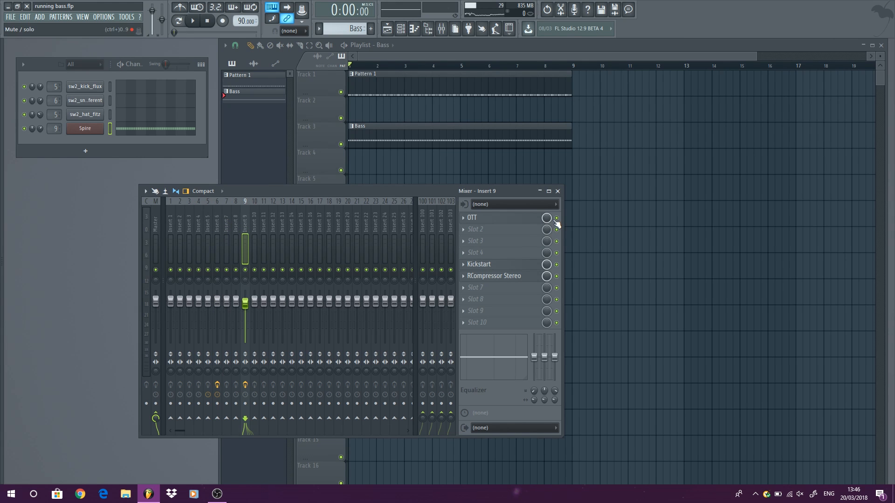
left_click(558, 191)
left_click(192, 22)
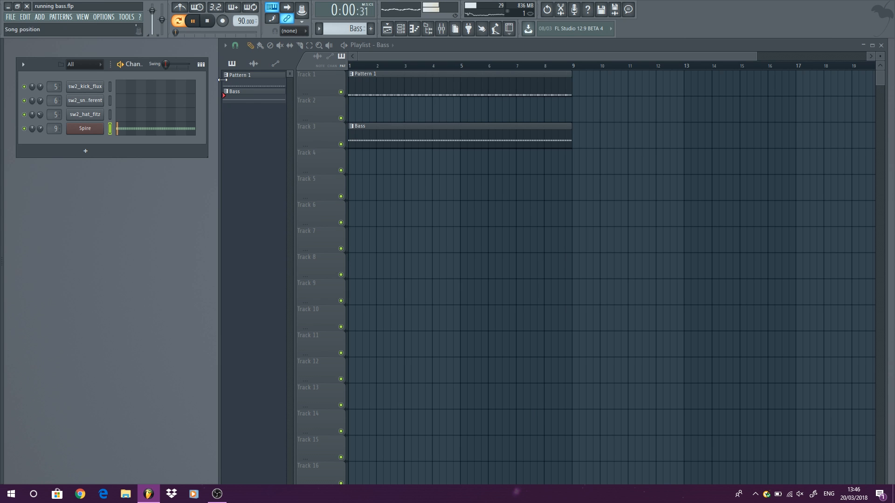
- Open the Spire channel and the mixer, and bypass Kickstart on insert 9 while the bass pattern plays alone
left_click(93, 130)
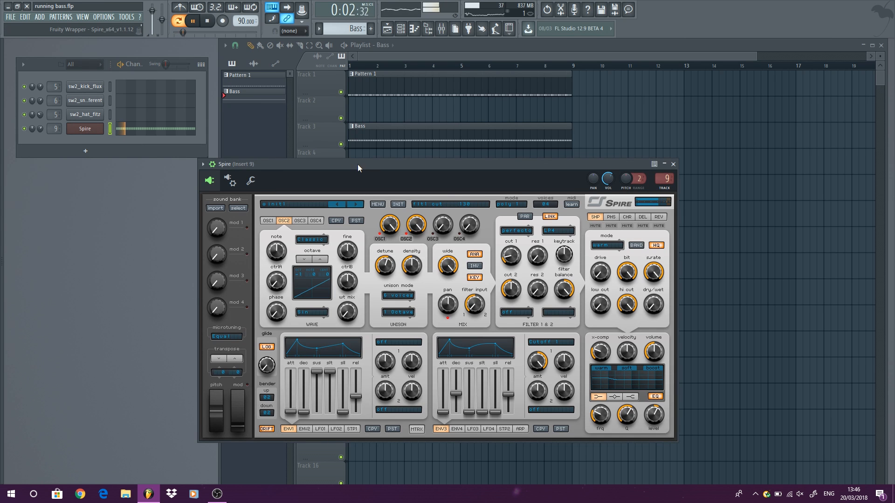
left_click_drag(357, 164, 336, 128)
left_click(92, 17)
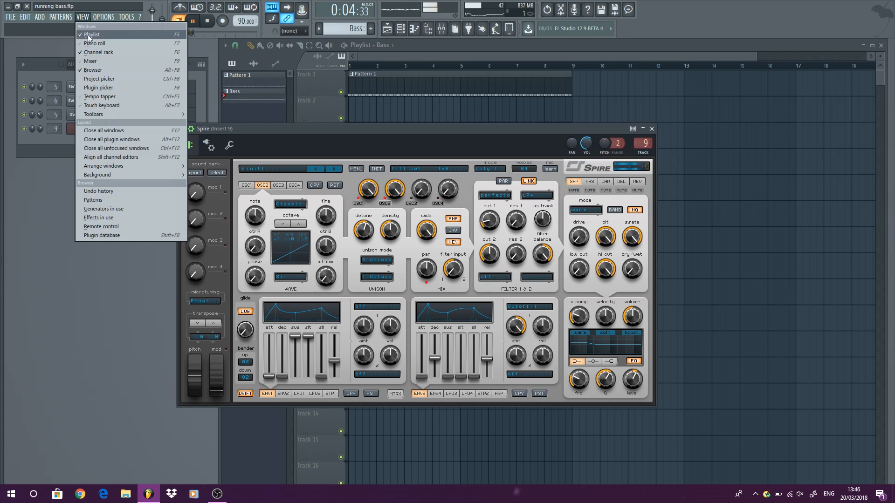
left_click(90, 63)
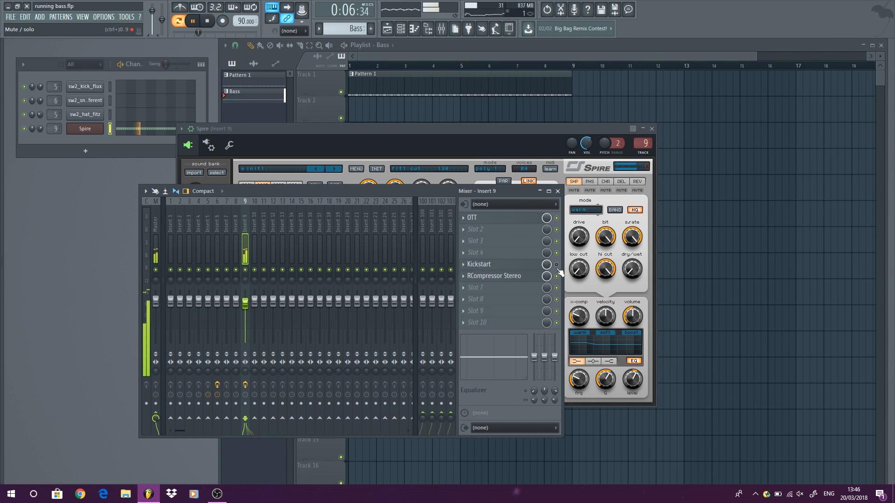
- Play the full song with Kickstart enabled again, keeping Spire in view and closing the mixer
left_click(178, 22)
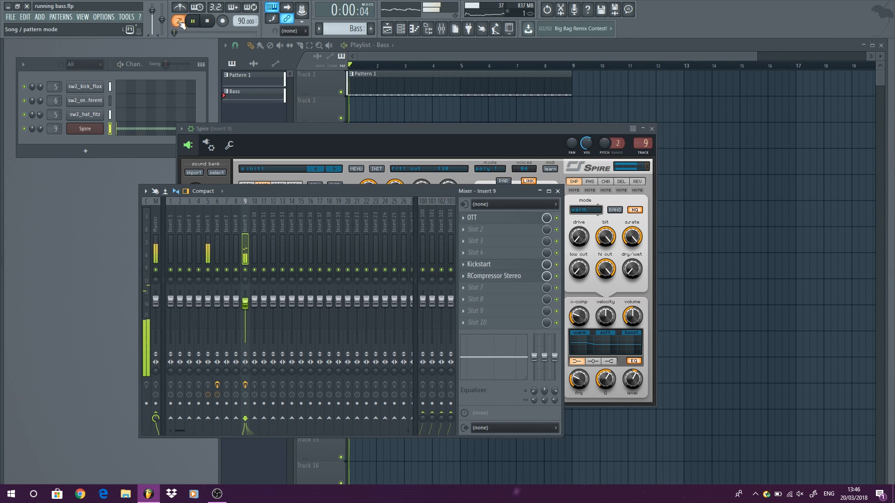
left_click(419, 130)
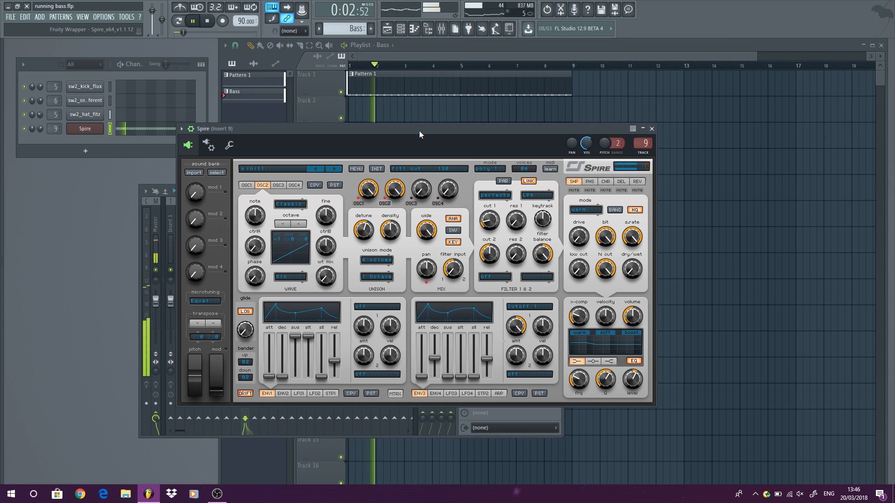
left_click_drag(418, 131, 524, 111)
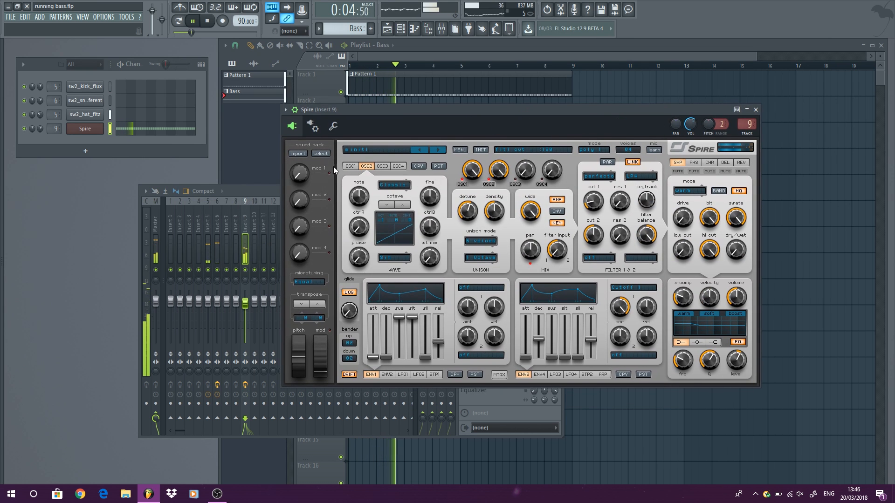
left_click(262, 185)
left_click(557, 192)
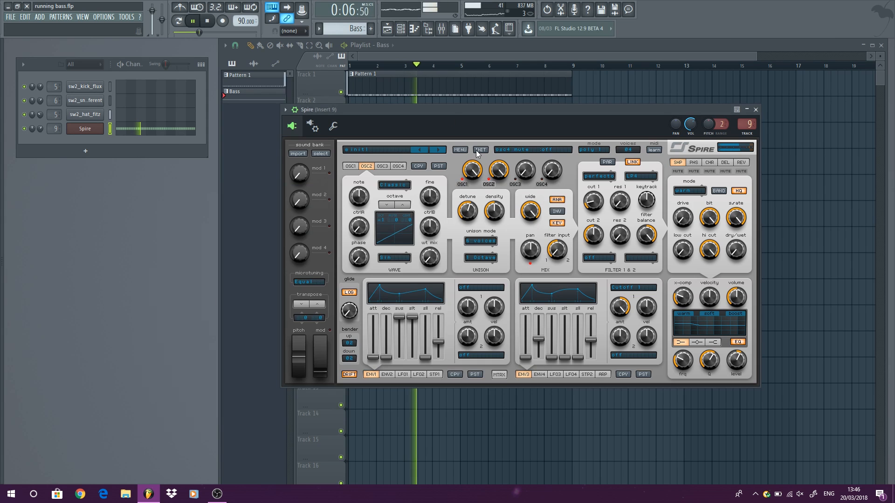
left_click_drag(454, 108, 333, 189)
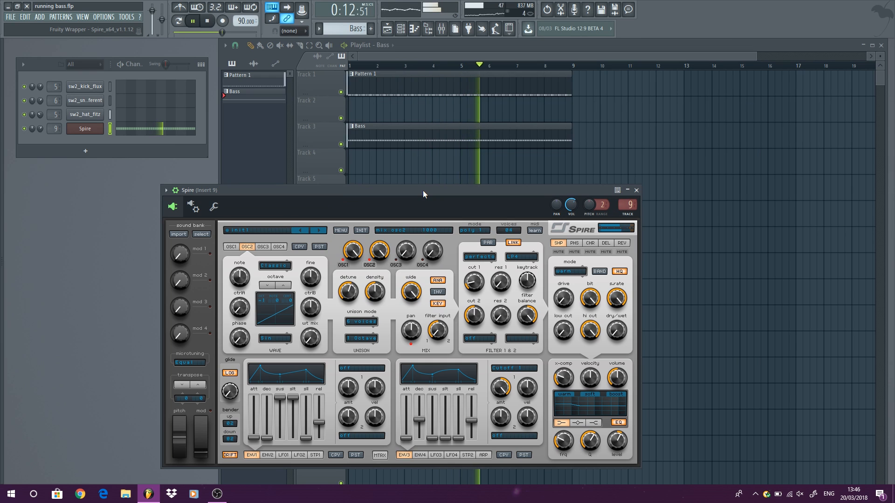
- Restart playback with only the bass pattern, bypass Kickstart on insert 9 and return to the Spire window
key("space")
left_click_drag(423, 189, 405, 158)
left_click(193, 20)
left_click(82, 16)
left_click(94, 62)
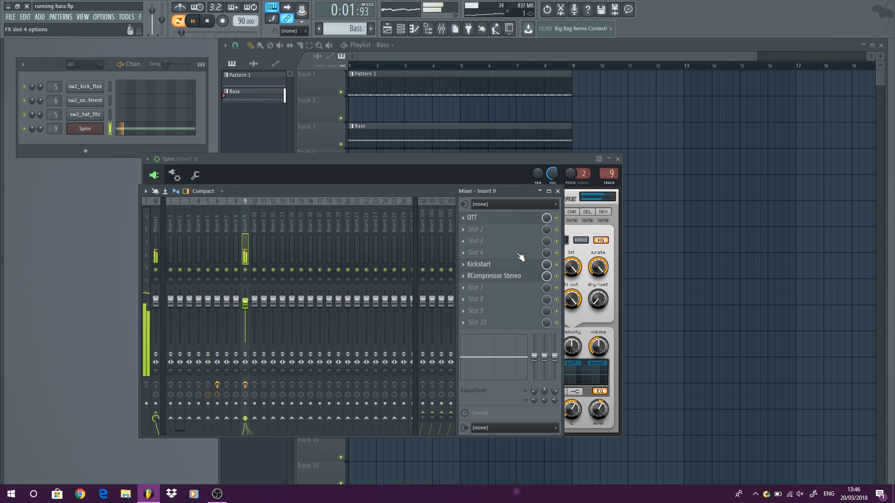
left_click(557, 191)
left_click_drag(424, 163, 421, 149)
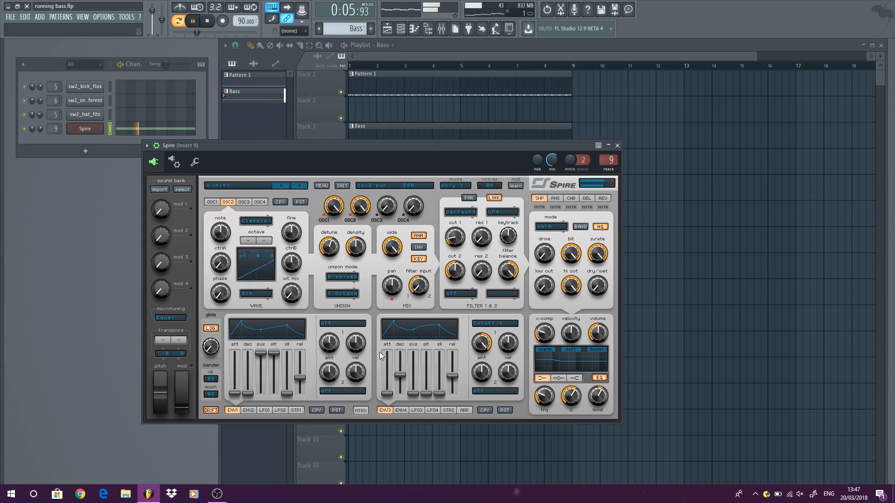
- Set Spire's envelope 3 decay to 483 and filter 1 cutoff to 210, and raise the filter 1 resonance slightly
left_click_drag(404, 379, 406, 382)
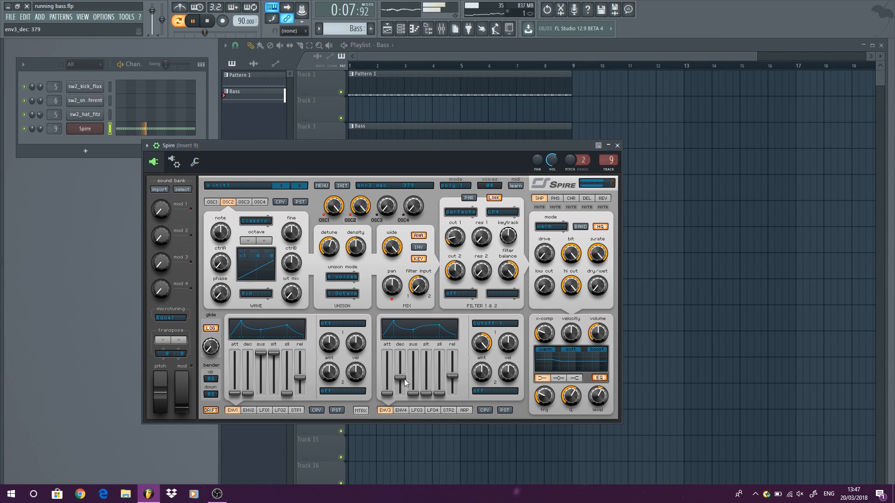
left_click_drag(460, 241, 457, 233)
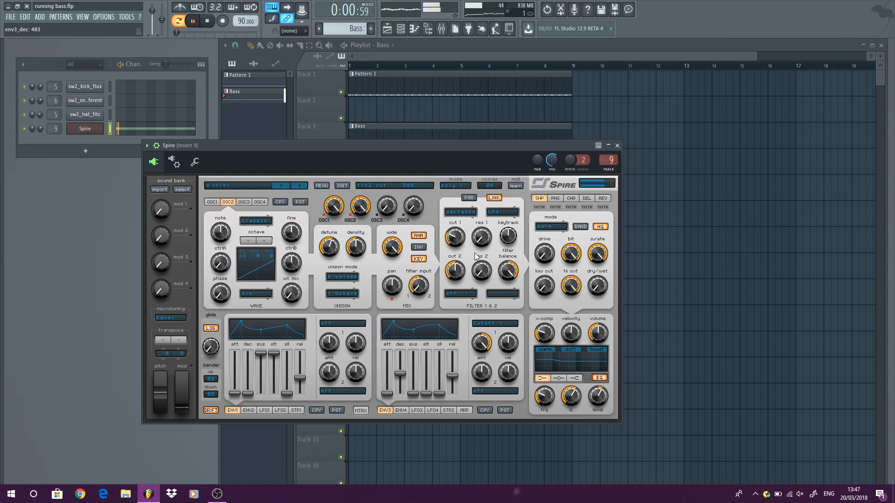
left_click_drag(480, 240, 452, 245)
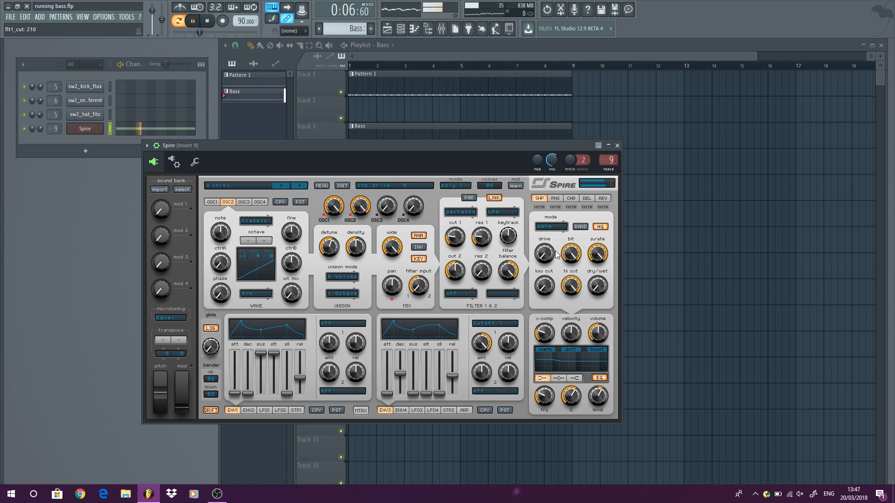
left_click_drag(553, 246, 549, 251)
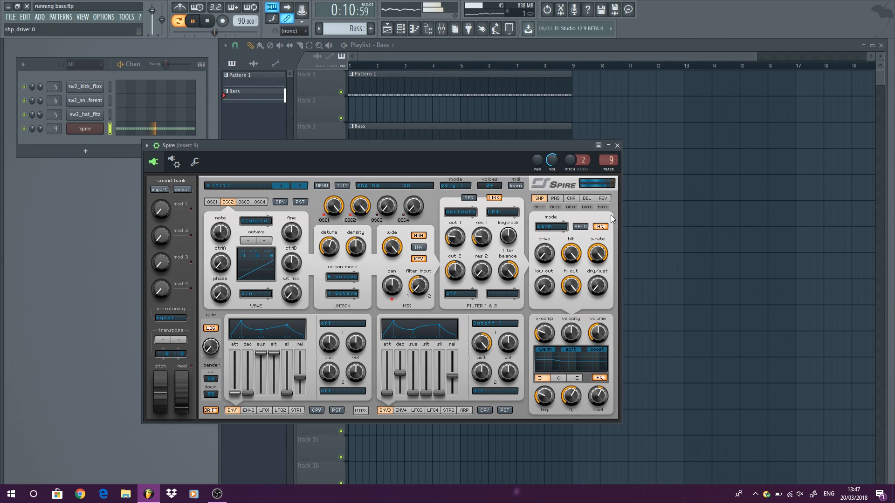
- Review Spire's chorus settings and raise the reverb's dry/wet slightly
left_click(571, 199)
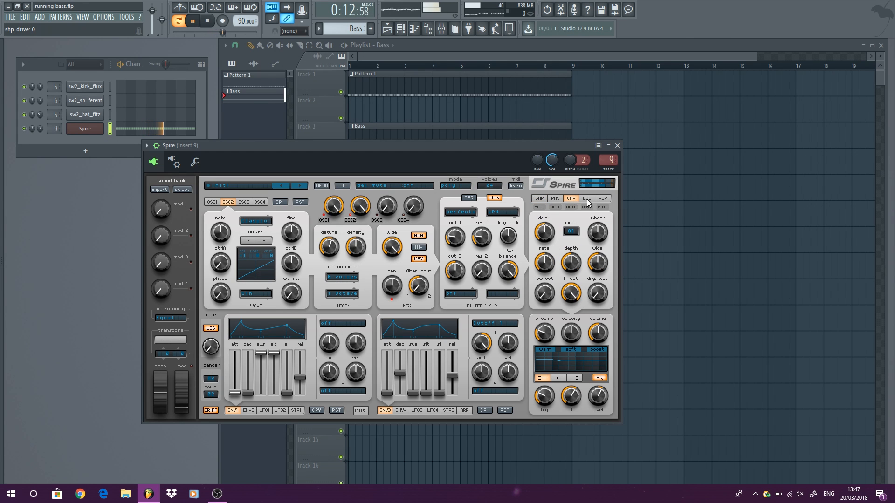
left_click(602, 198)
left_click_drag(599, 289, 600, 286)
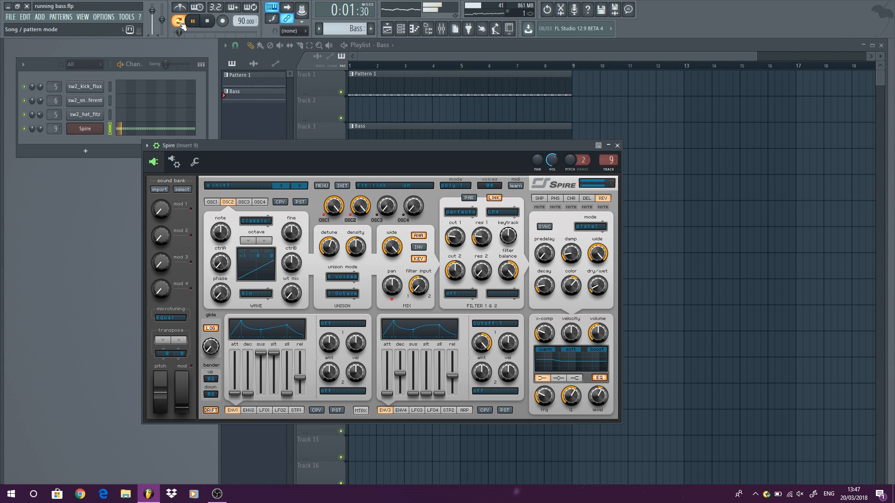
- Stop playback and reopen the mixer to re-enable Kickstart on insert 9
key("F5")
key("space")
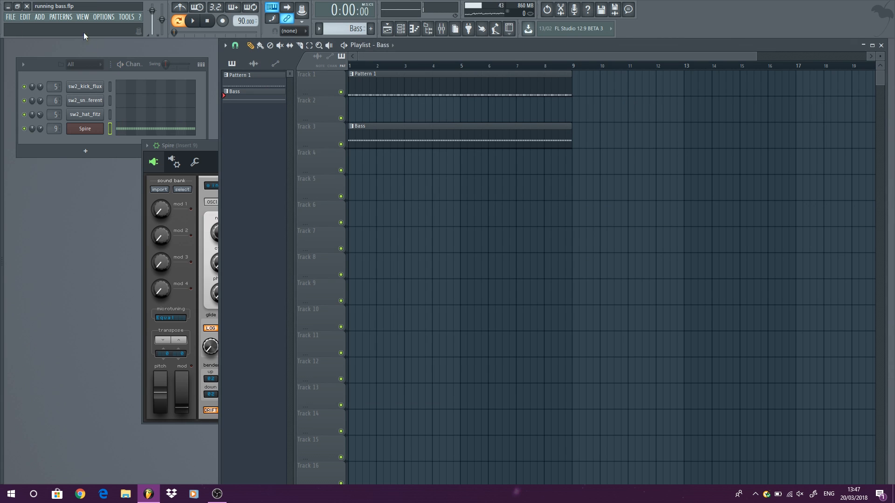
left_click(81, 17)
left_click(92, 61)
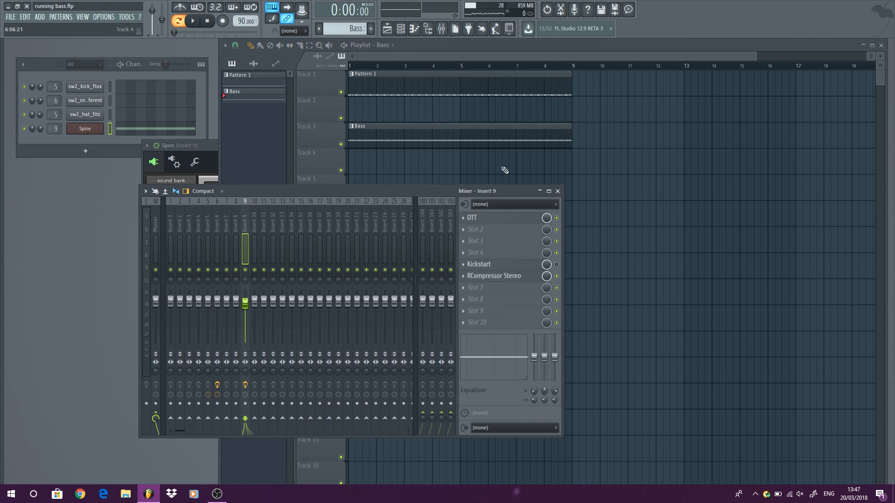
- Play the full song with drums and bass, and close the Spire and mixer windows
left_click(191, 20)
left_click(205, 144)
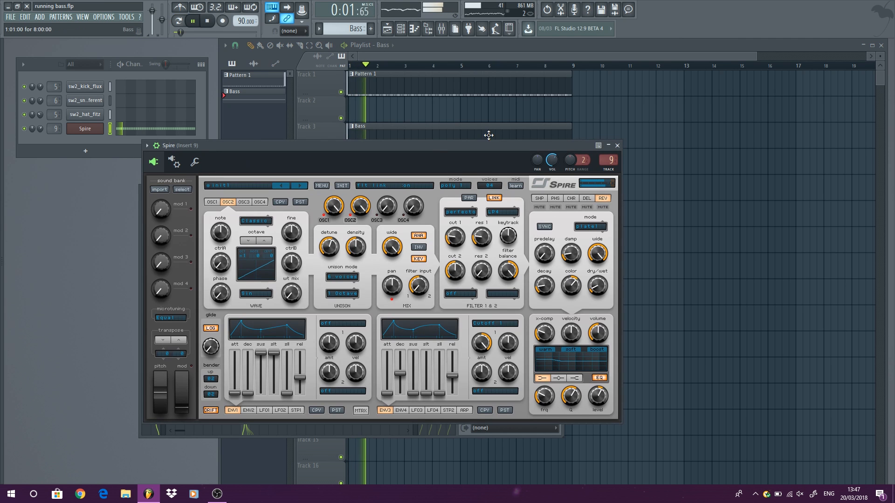
left_click(620, 146)
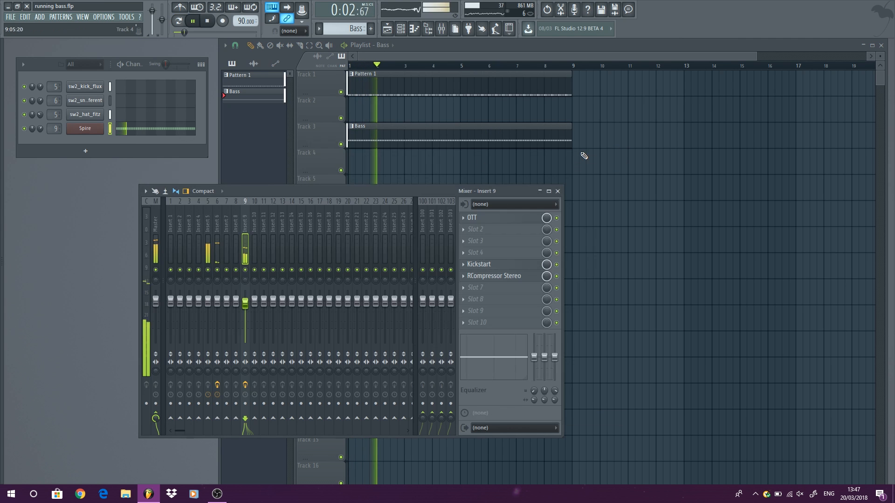
left_click(557, 191)
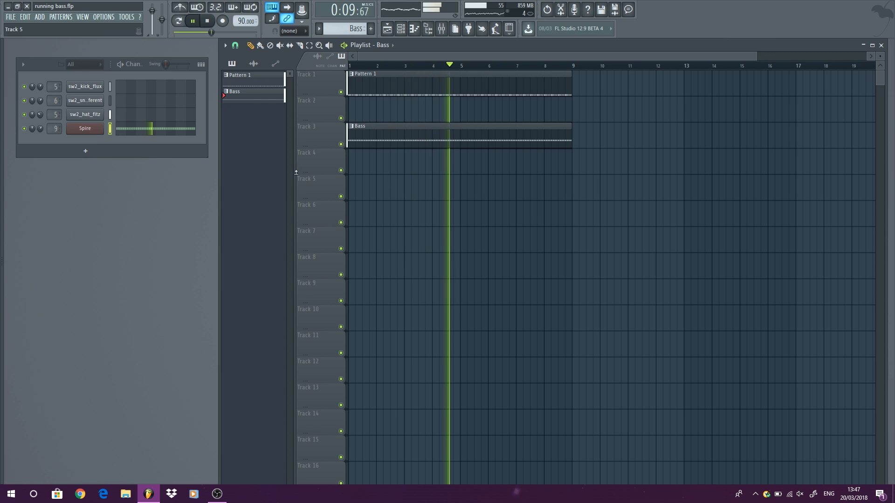
- Stop playback and clone the Spire channel
key("space")
right_click(86, 129)
left_click(120, 201)
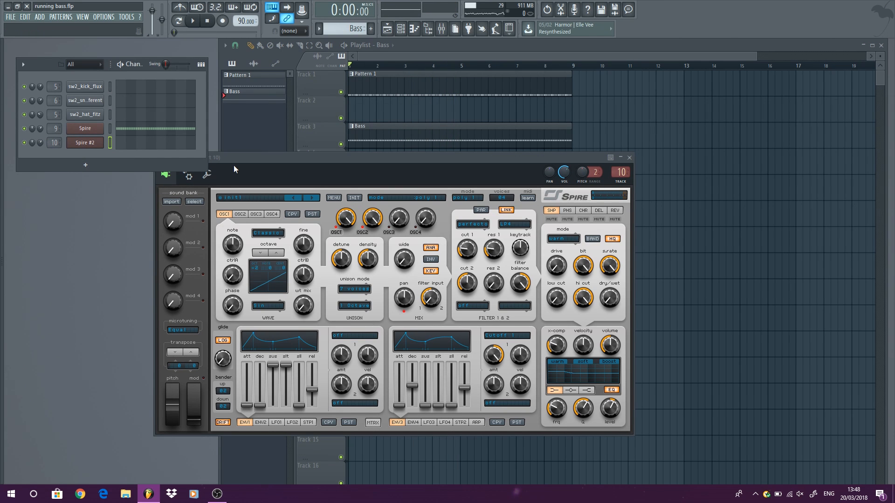
- Create a new pattern named waewe and place it at bar 1 of Track 4 in the playlist
key("F4")
type("waewe")
key("Return")
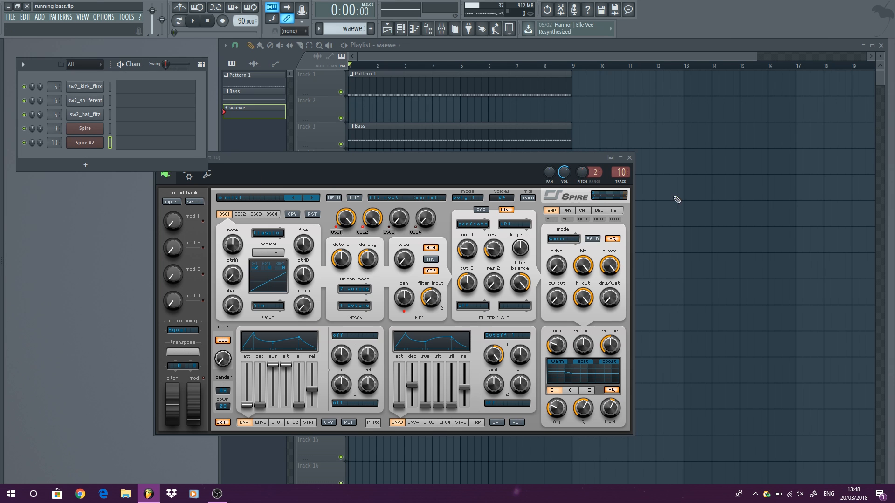
left_click(690, 182)
left_click(354, 165)
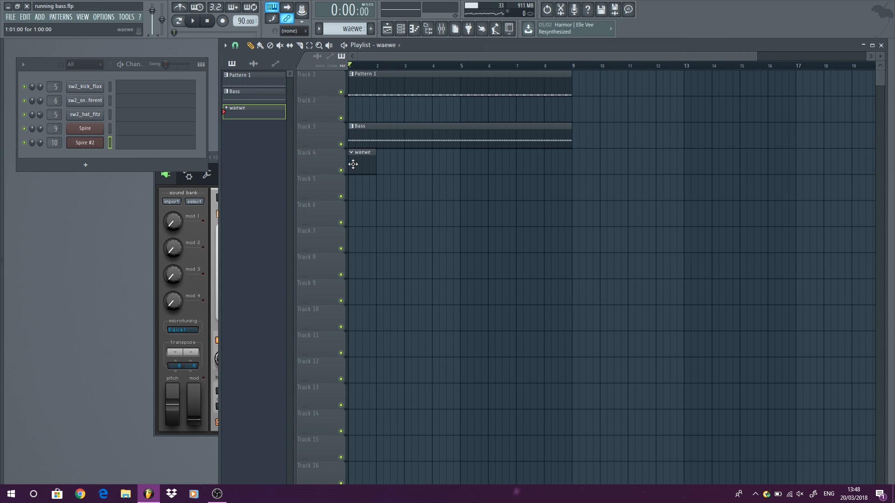
- Load the init2 preset in Spire #2
left_click(97, 145)
left_click(311, 198)
- Draw a descending three-note melody for Spire #2 starting on C6 at bar 1, and close the piano roll
right_click(93, 143)
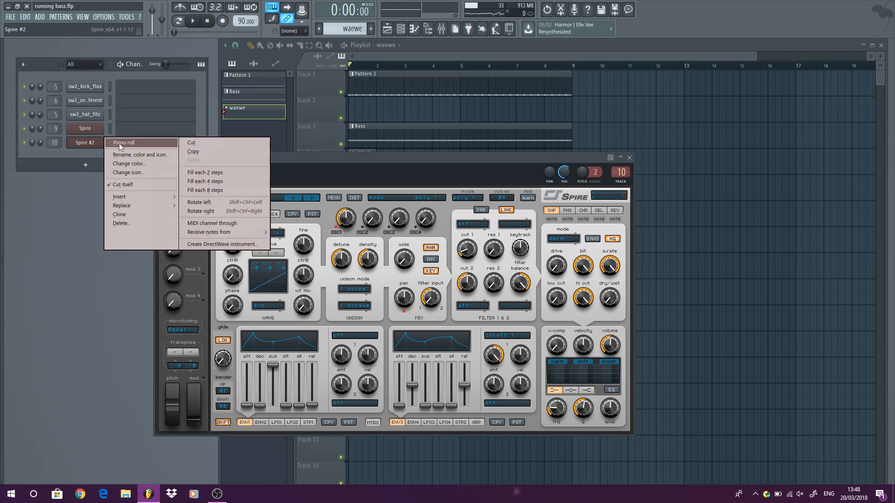
left_click(118, 144)
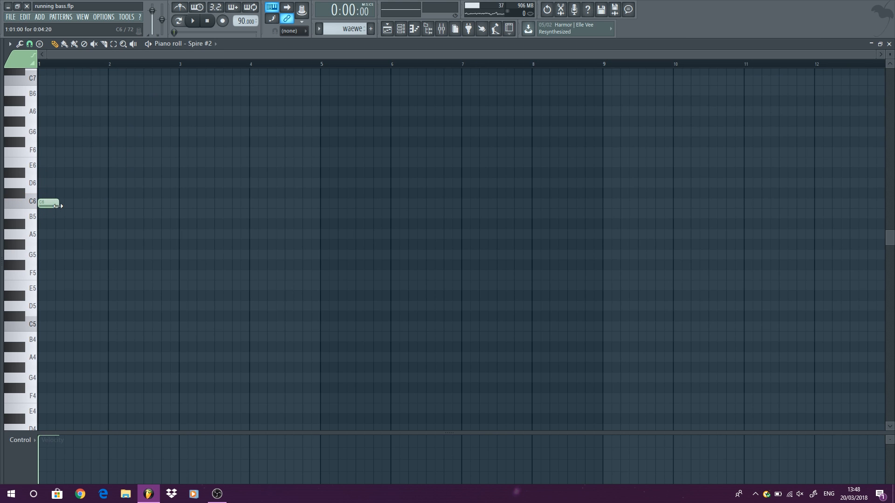
left_click(69, 213)
left_click(95, 233)
mouse_move(112, 233)
left_mouse_down()
mouse_move(136, 234)
mouse_move(122, 237)
mouse_move(122, 258)
left_mouse_up()
left_click(889, 44)
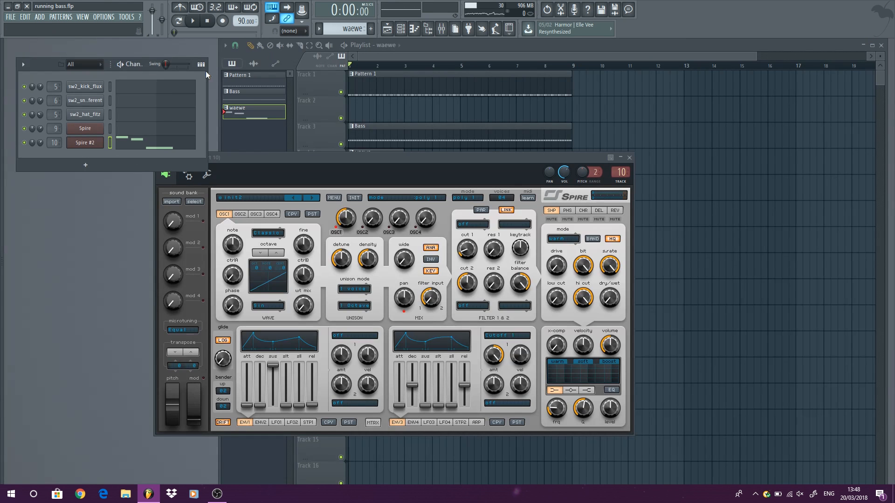
- Set Spire #2's oscillator 1 unison to 6 voices, and raise envelope 1's release and its SLT to 552 during playback
key("space")
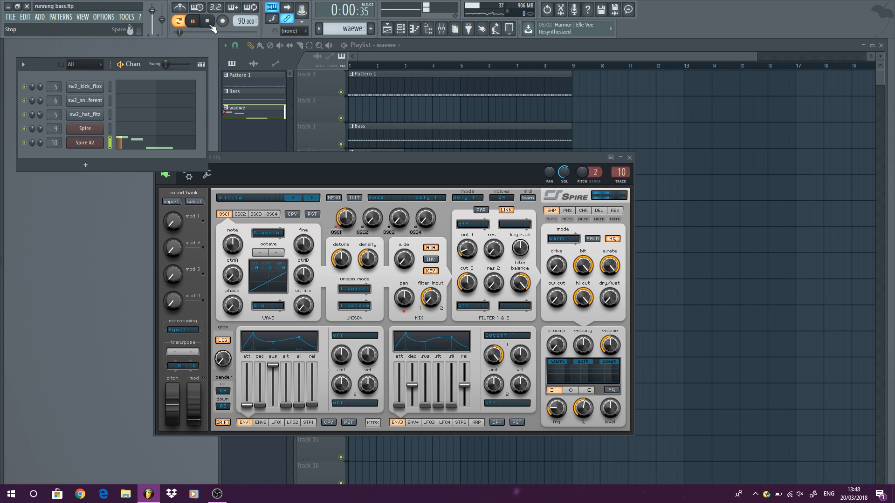
left_click(354, 294)
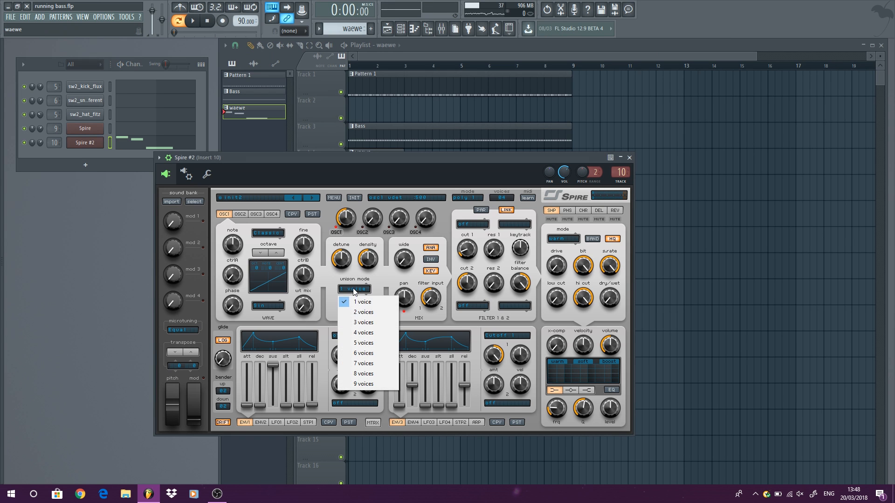
left_click(344, 354)
left_click(195, 21)
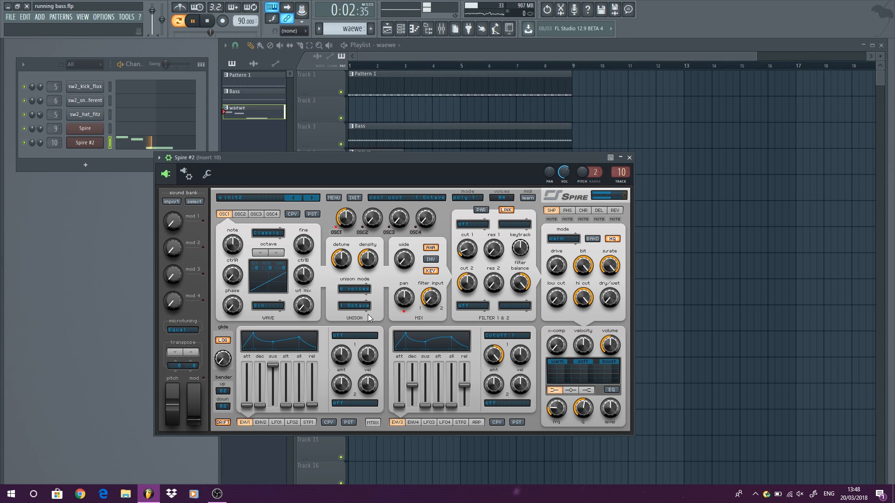
left_click_drag(317, 407, 286, 383)
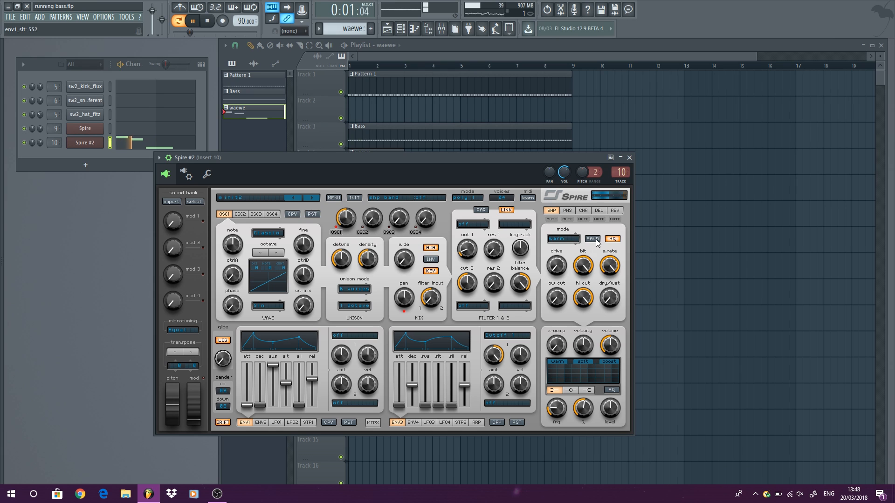
- Raise the dry/wet of Spire #2's reverb and delay, and close its window
left_click(615, 210)
left_click_drag(609, 297, 606, 252)
left_click(599, 210)
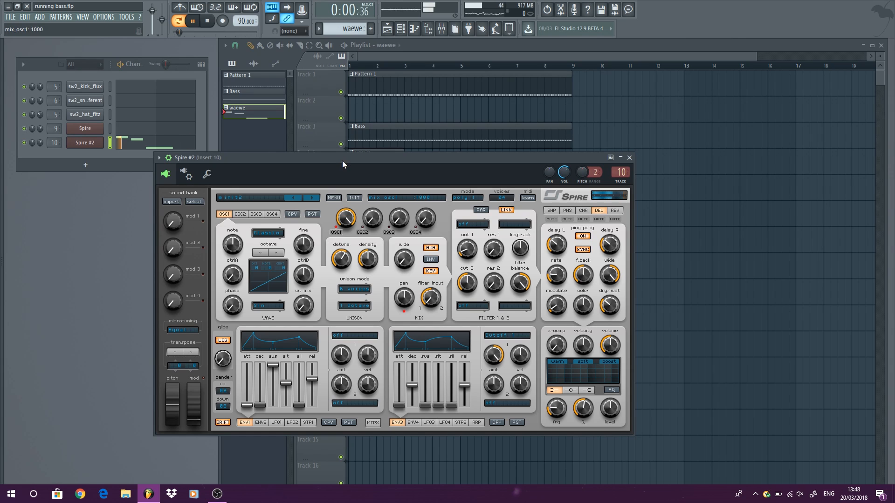
left_click(628, 158)
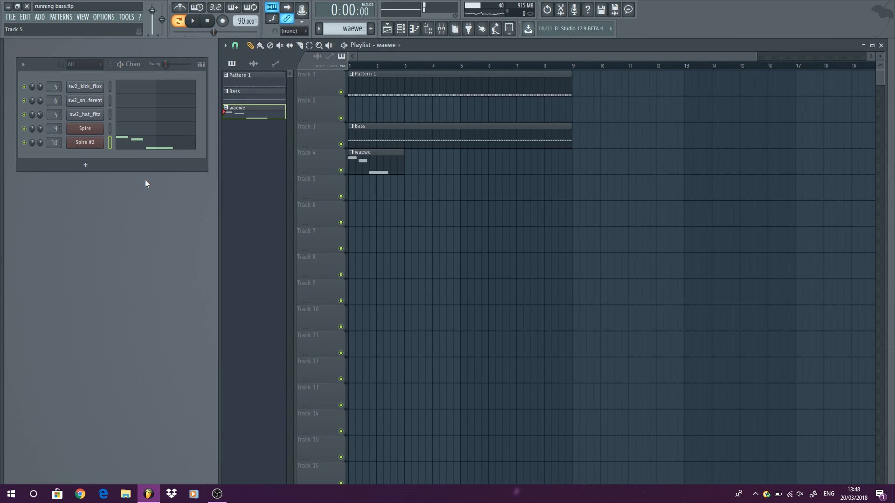
- Move the last, long note of Spire #2's melody to C5, play the pattern and close the piano roll
right_click(98, 142)
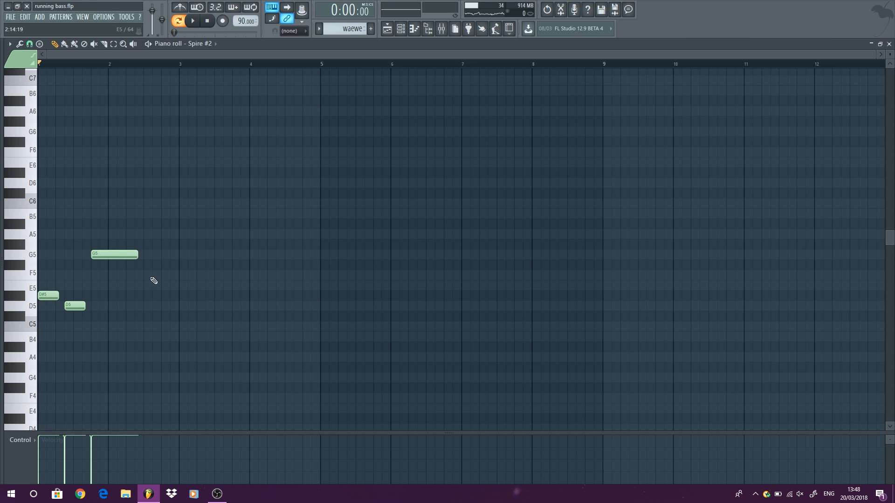
left_click_drag(120, 256, 108, 330)
key("space")
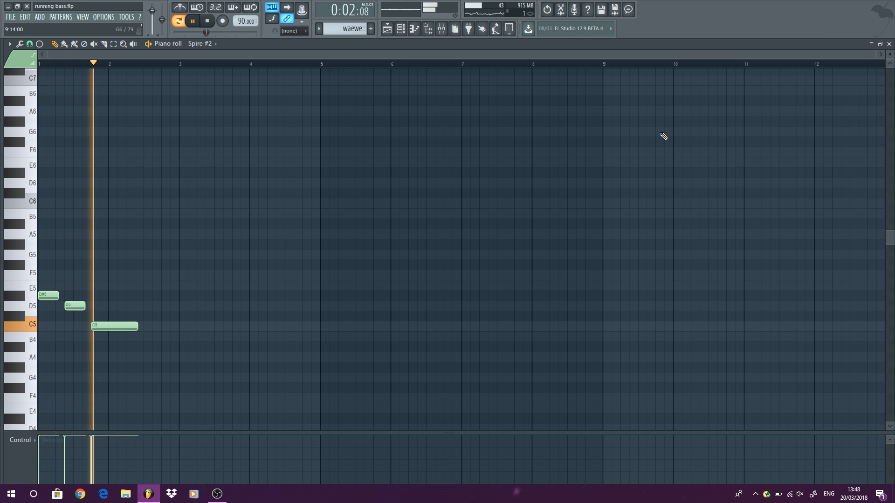
left_click(889, 44)
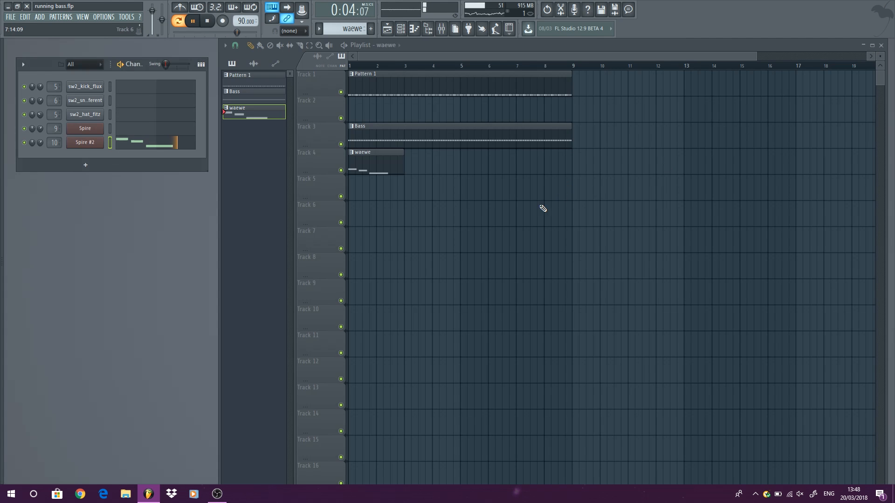
- Raise all notes of the Bass pattern to G4 and close its piano roll
double_click(406, 139)
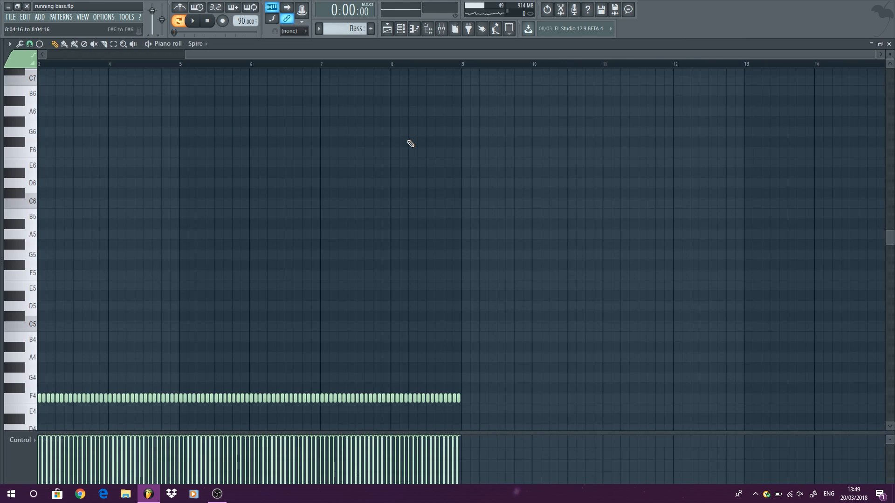
left_click_drag(59, 248, 40, 233)
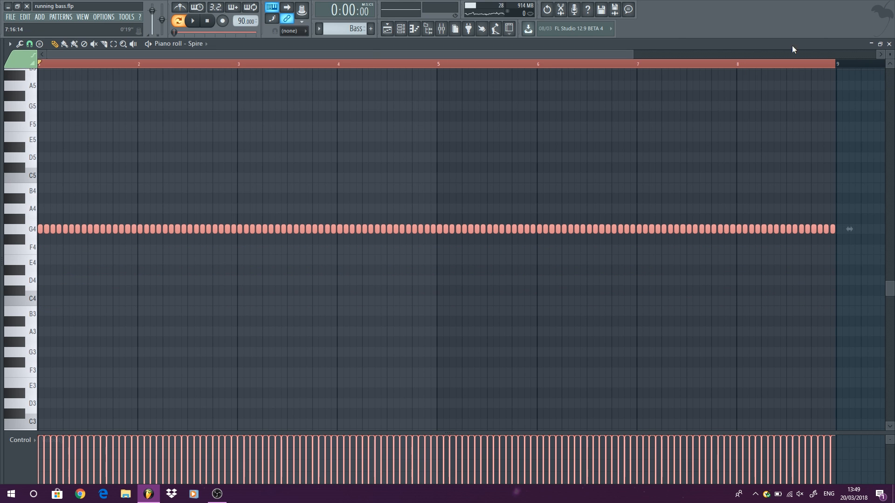
left_click(889, 44)
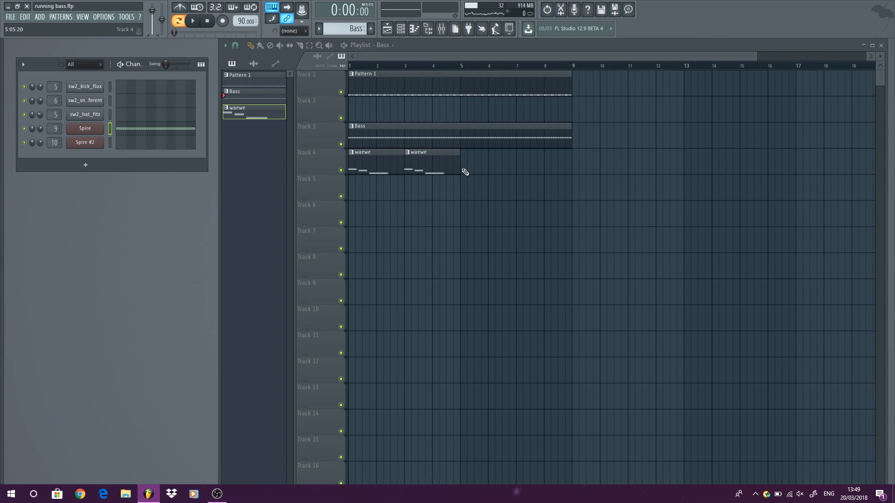
- Transpose the whole waewe melody up so its notes are A#5, A5 and G5, and close the piano roll
double_click(389, 162)
scroll(335, 293, "down", 3)
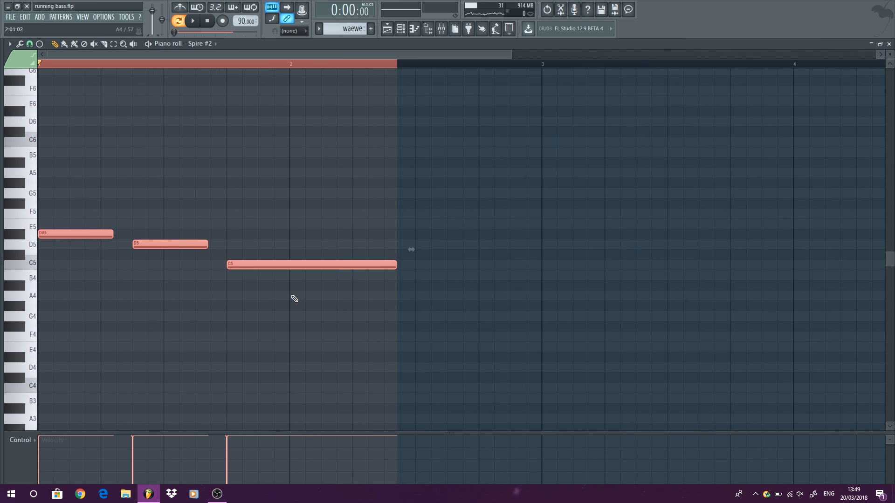
left_click_drag(288, 270, 274, 192)
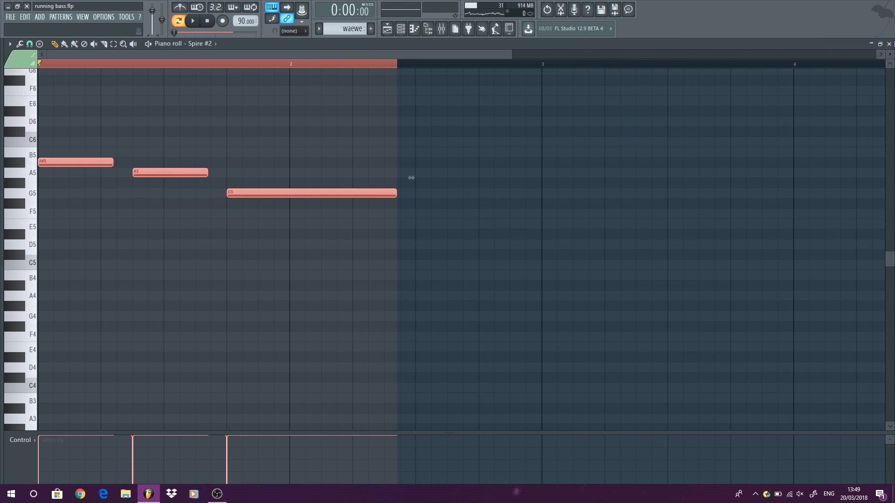
left_click(889, 43)
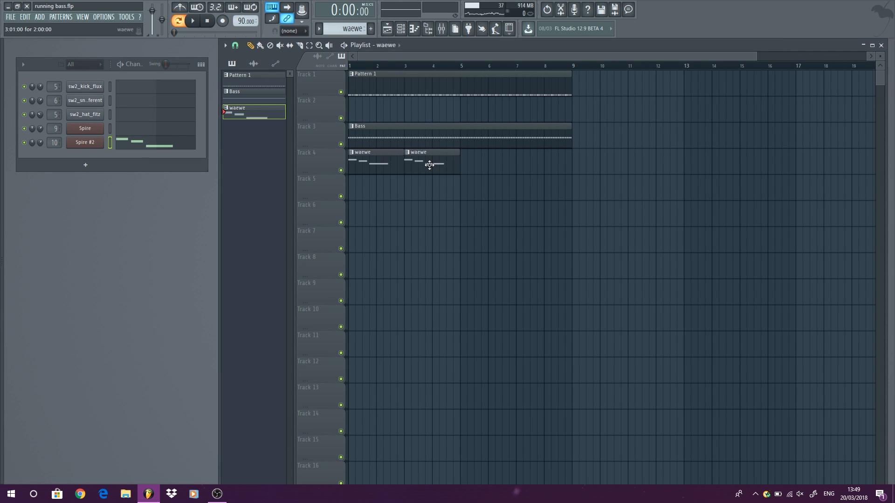
- Lower the Bass pattern's notes in bars 3 and 4 to E4 and play the pattern
double_click(501, 139)
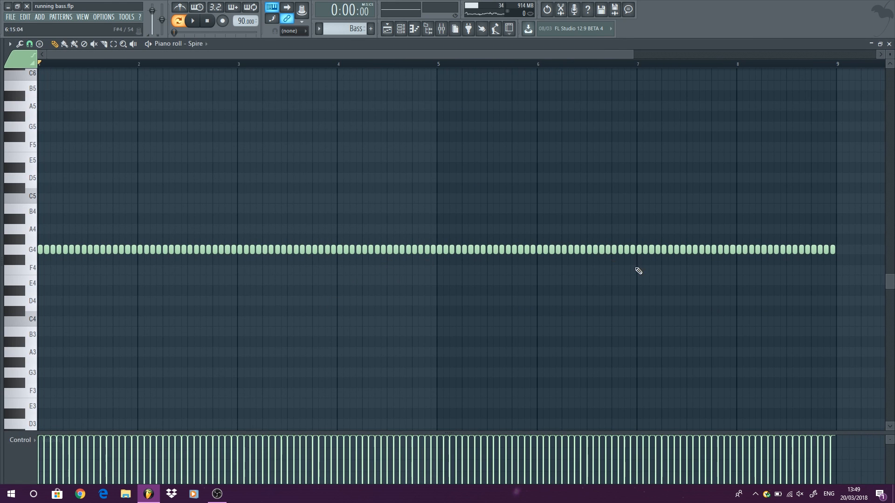
left_click_drag(433, 284, 237, 280)
key("space")
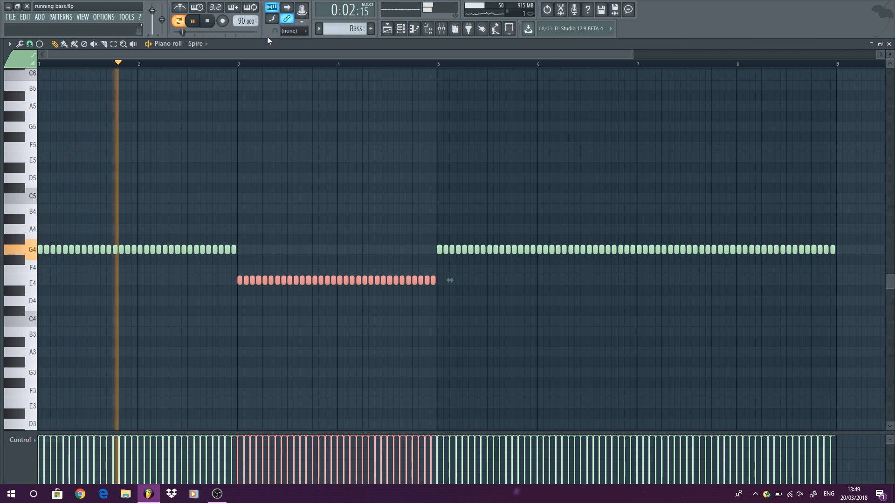
- Switch playback to song mode, play the arrangement, and close the bass piano roll
key("space")
left_click(191, 21)
left_click(389, 154)
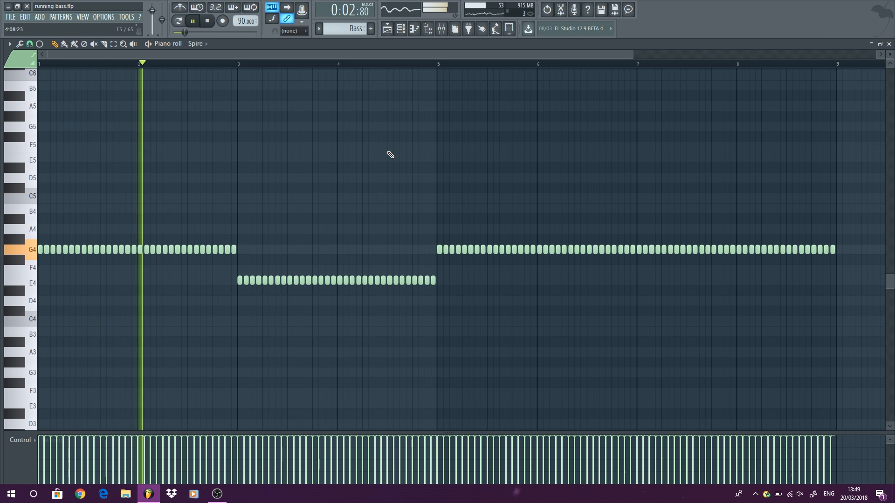
left_click(889, 44)
key("space")
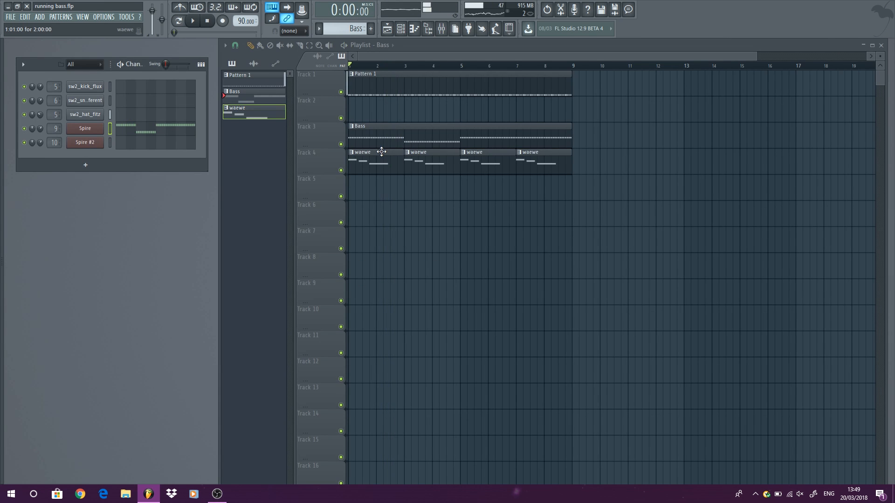
- Lower the last, long note of the waewe melody, start playback and close the piano roll
double_click(366, 155)
left_click_drag(394, 265, 394, 285)
key("space")
scroll(699, 131, "down", 2)
left_click(889, 45)
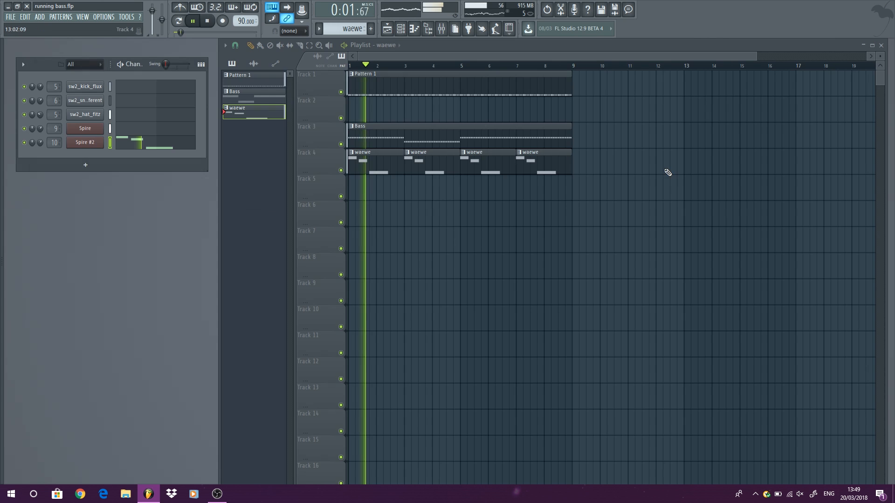
- Lower the Bass pattern's notes in bars 3 and 4 to D#4 and the last four notes of bar 2 to F4
double_click(421, 141)
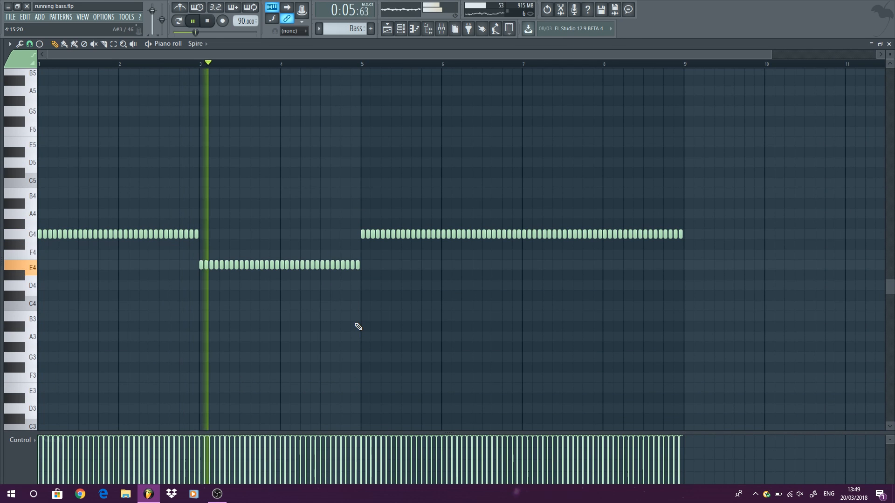
left_click_drag(396, 300, 175, 260)
key("space")
scroll(180, 275, "up", 2)
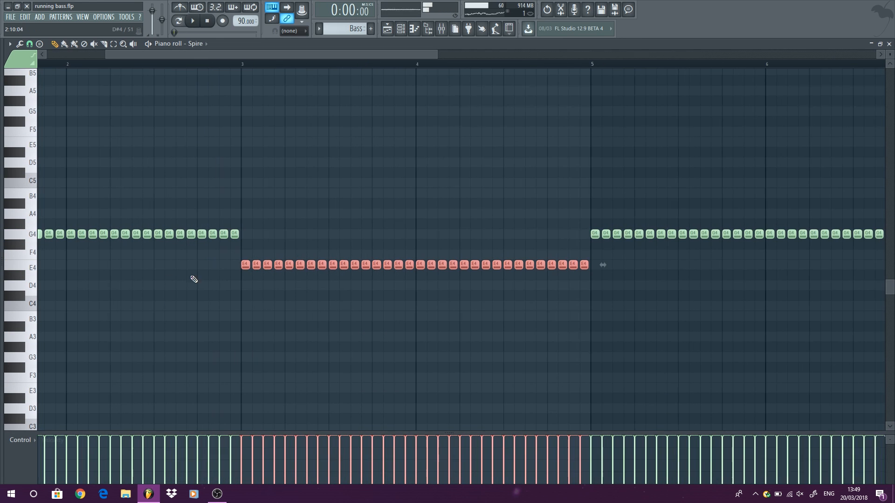
left_click_drag(241, 270, 242, 279)
key("ctrl+d")
key("space")
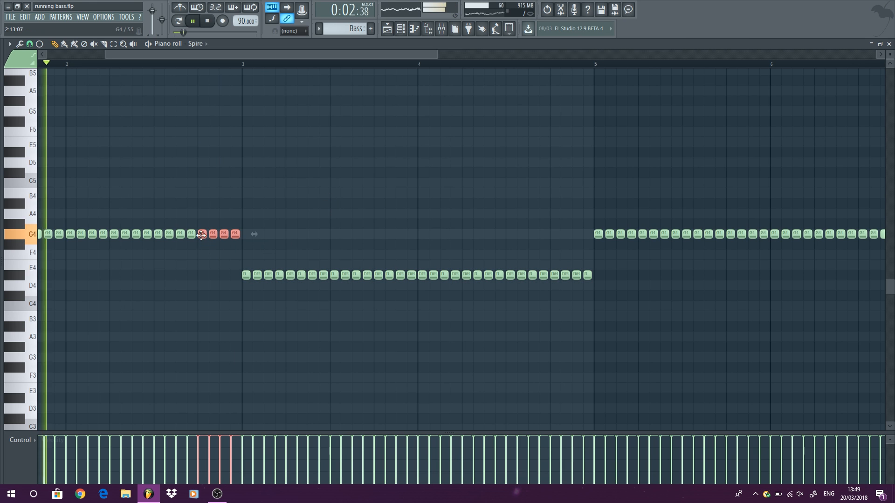
left_click_drag(202, 235, 202, 256)
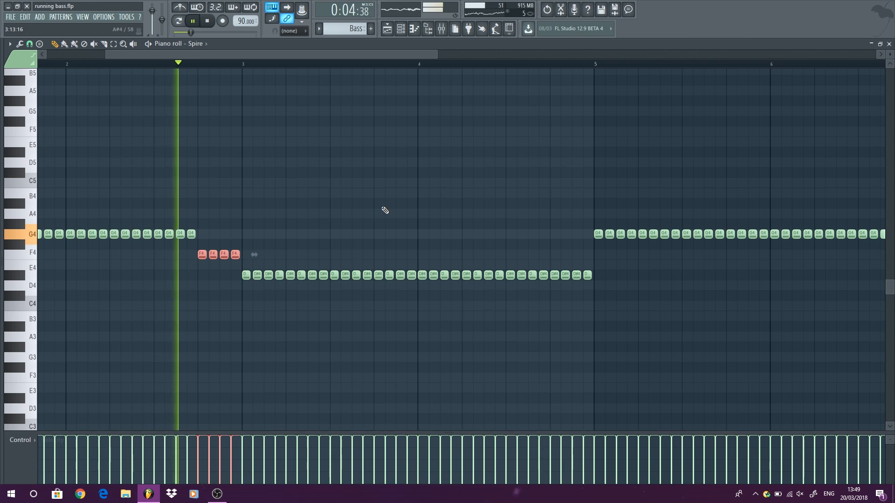
key("ctrl+d")
- Replace the bass notes in bars 5 to 8 with a copy of bars 1 to 4, close the piano roll and stop playback
scroll(363, 214, "down", 4)
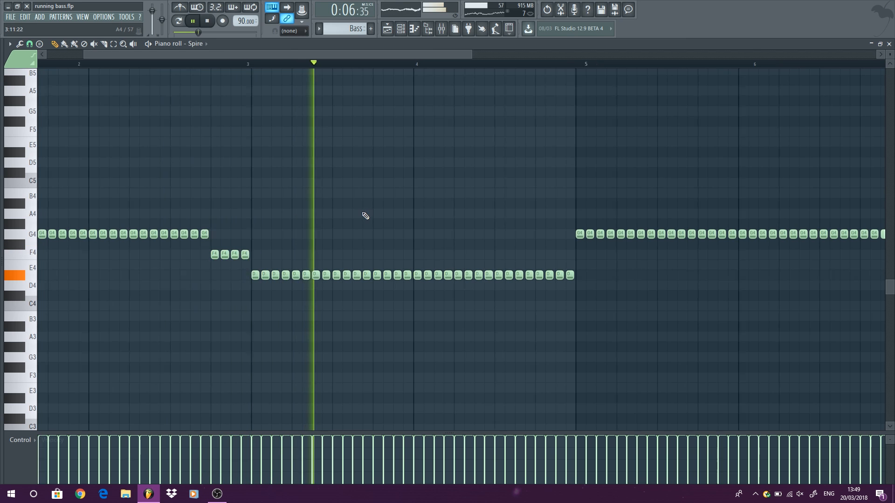
mouse_move(627, 275)
left_mouse_down()
mouse_move(322, 233)
mouse_move(322, 212)
mouse_move(321, 236)
mouse_move(594, 221)
mouse_move(451, 247)
mouse_move(499, 236)
mouse_move(613, 233)
mouse_move(435, 240)
left_mouse_up()
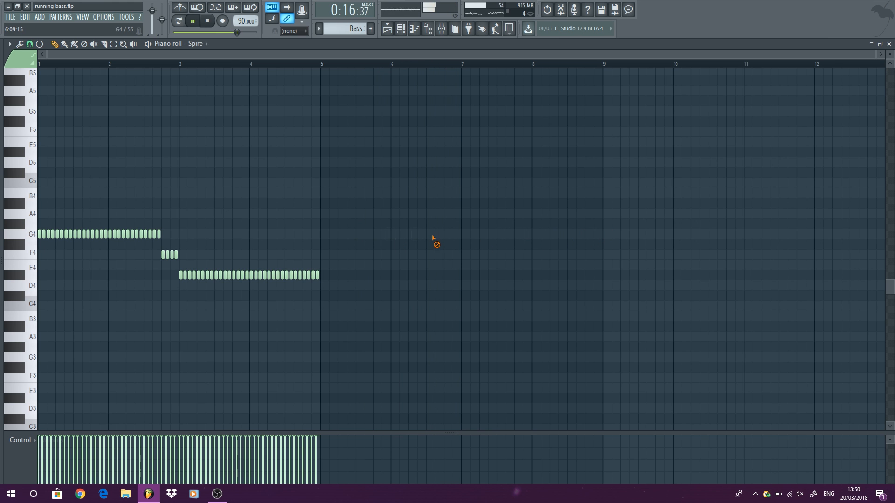
key("ctrl+a")
key("ctrl+b")
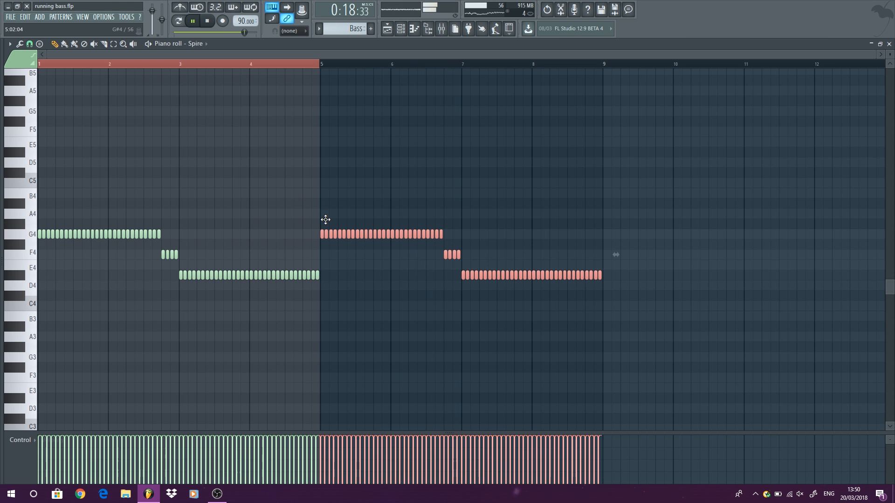
left_click(888, 45)
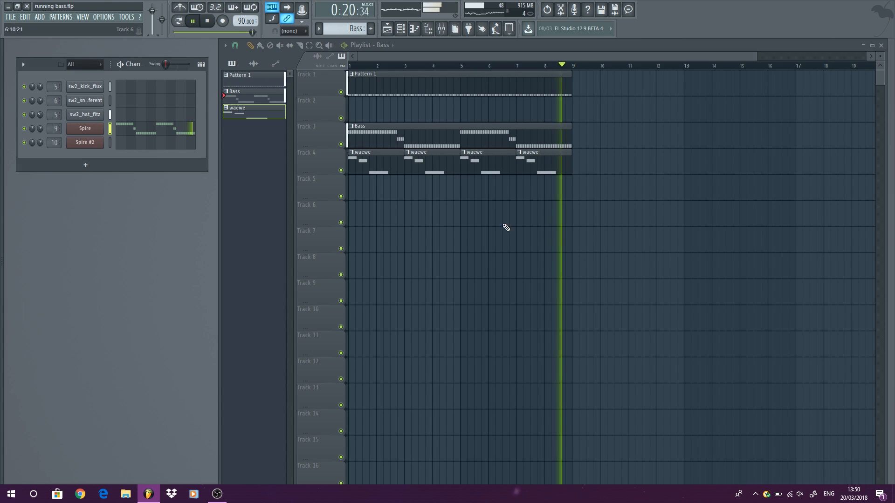
key("space")
- Duplicate the arrangement's clips into bars 9 to 16 and delete the Pattern 1 clip from the first eight bars
left_click_drag(373, 86, 600, 80)
mouse_move(622, 200)
left_mouse_down()
mouse_move(340, 123)
mouse_move(601, 136)
mouse_move(581, 135)
left_mouse_up()
left_click(550, 87)
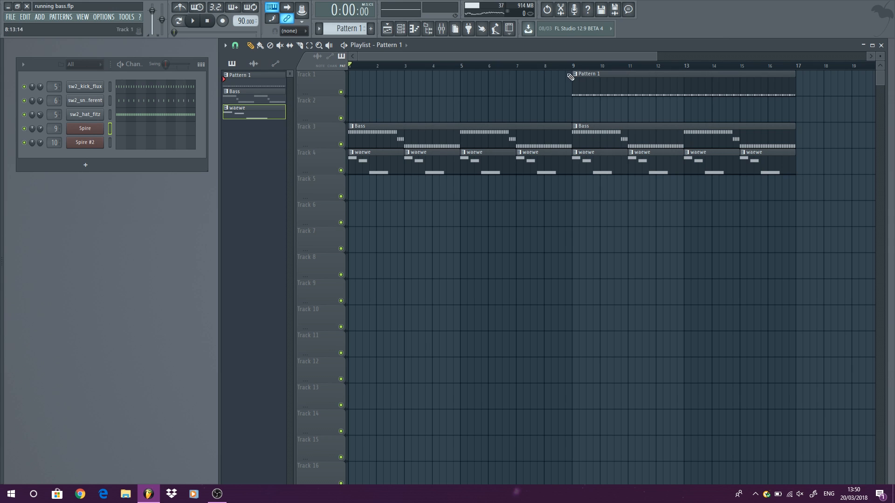
- Set Kickstart on mixer Insert 9 to 82% mix with the Classic Chain curve during playback, and close its window
left_click(84, 19)
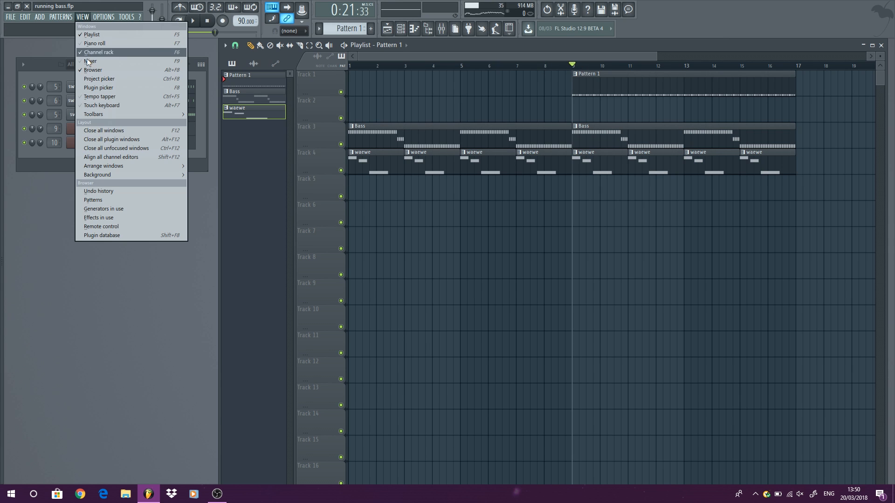
left_click(95, 52)
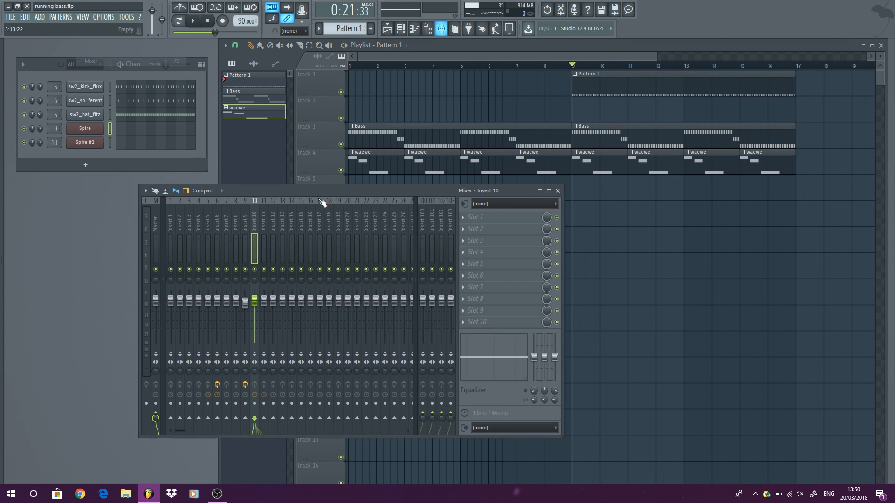
left_click(242, 221)
left_click(494, 265)
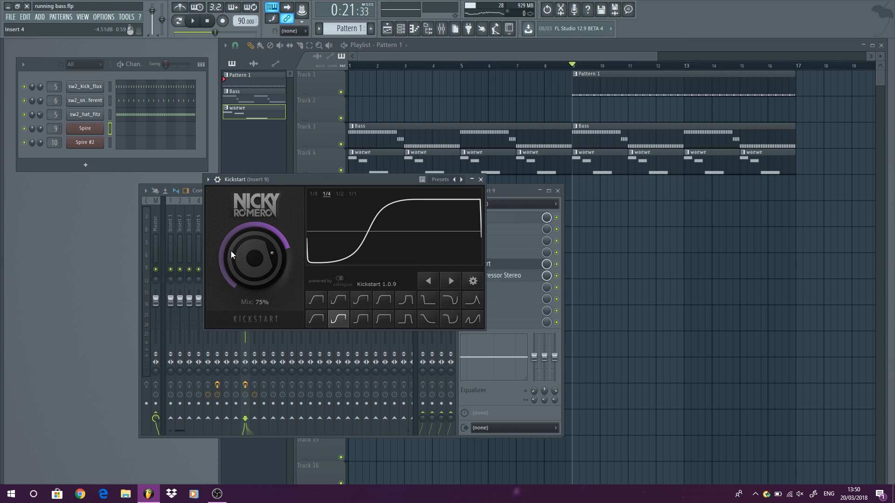
key("space")
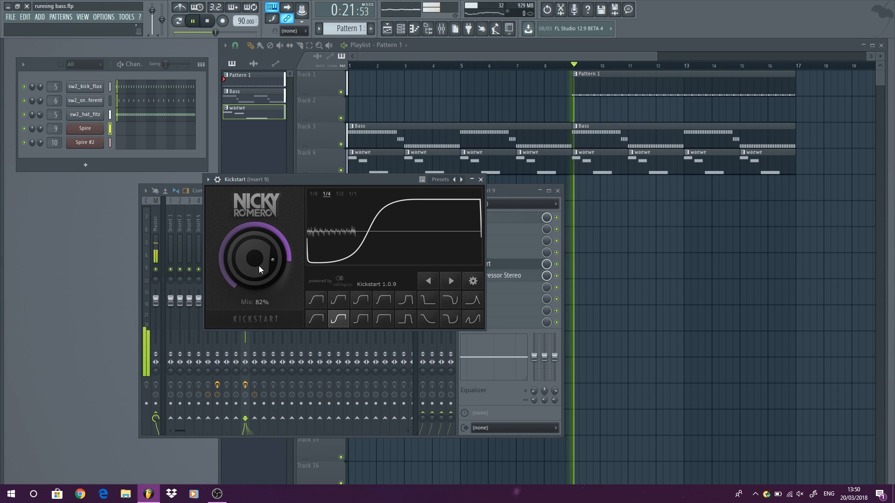
left_click(314, 301)
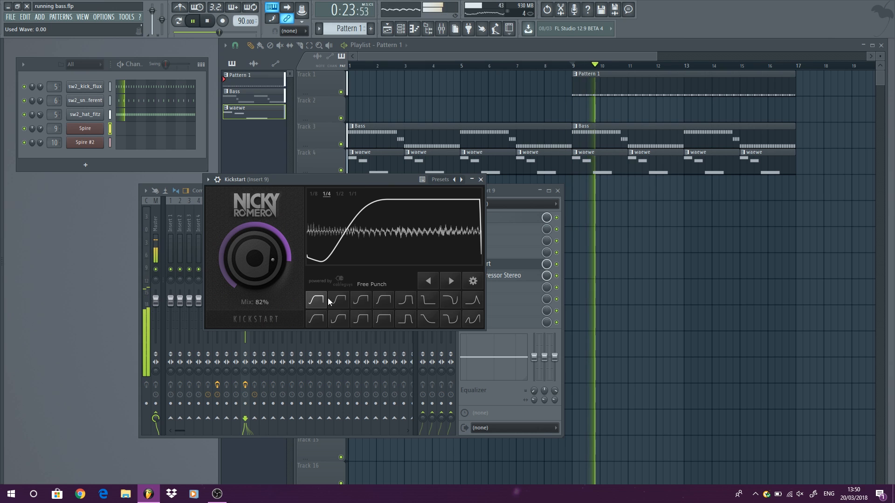
left_click(335, 301)
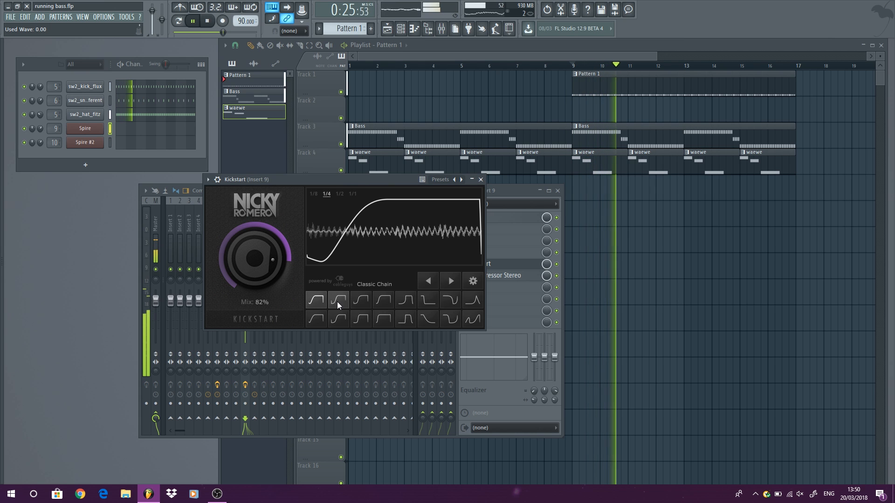
left_click(336, 301)
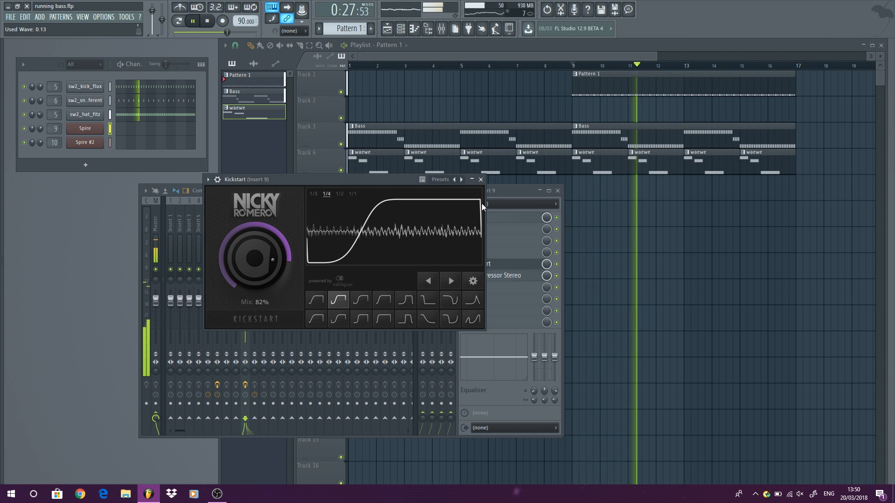
left_click(481, 180)
key("space")
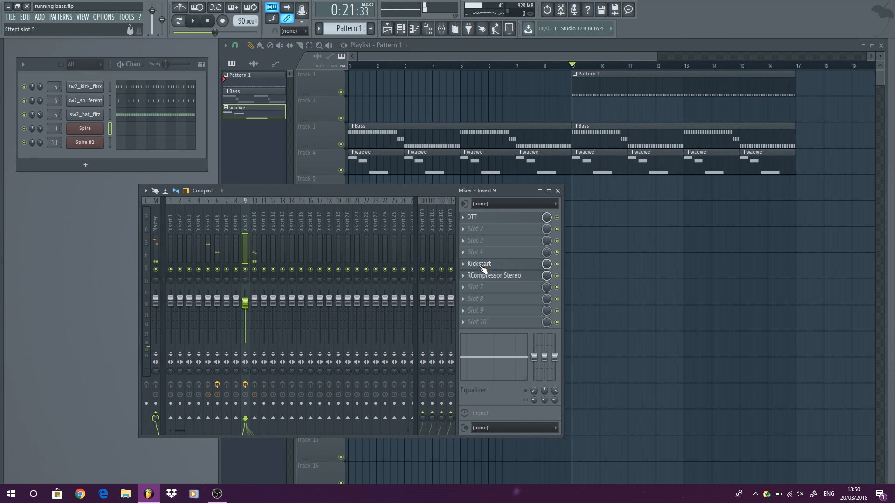
left_click(524, 265)
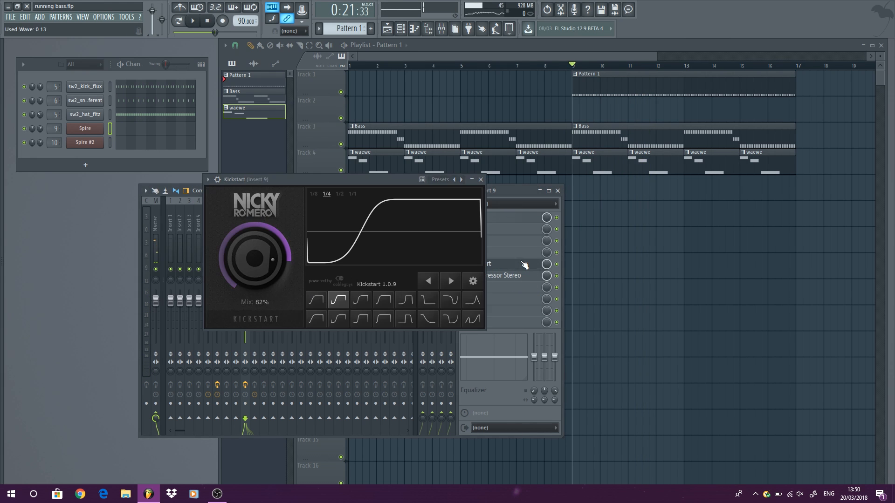
left_click(481, 179)
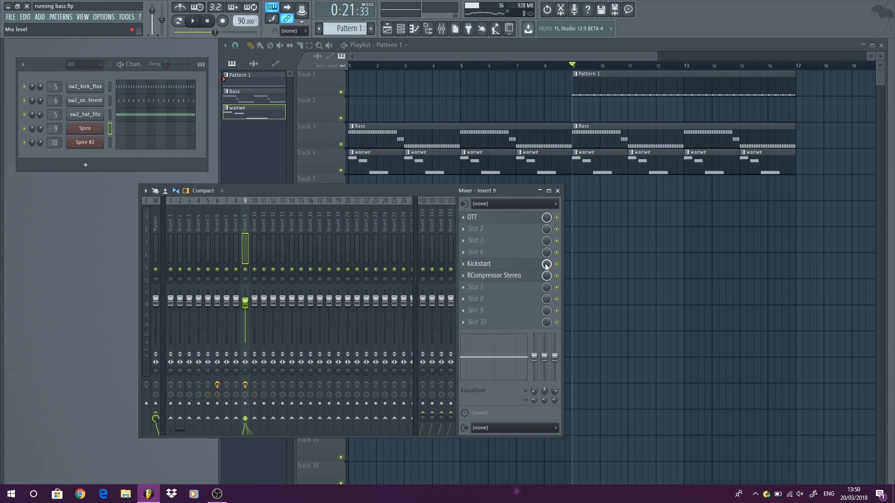
left_click_drag(544, 264, 544, 242)
left_click(474, 265)
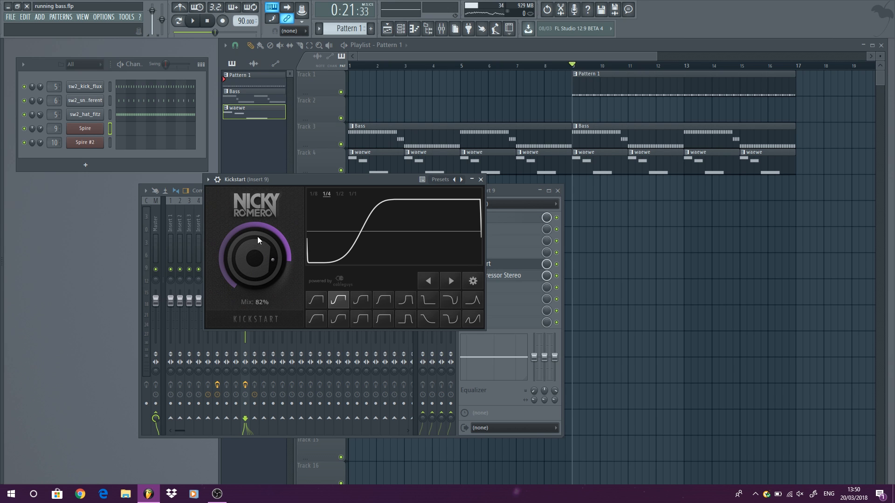
left_click(481, 180)
- Create an automation clip for the mix level of Kickstart on Insert 9 and move it to Track 5
right_click(546, 264)
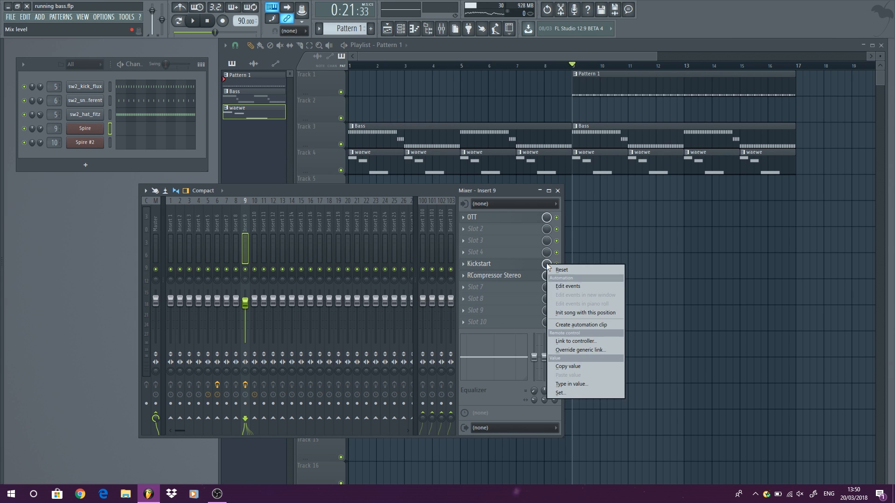
left_click(581, 322)
left_click_drag(533, 97, 513, 185)
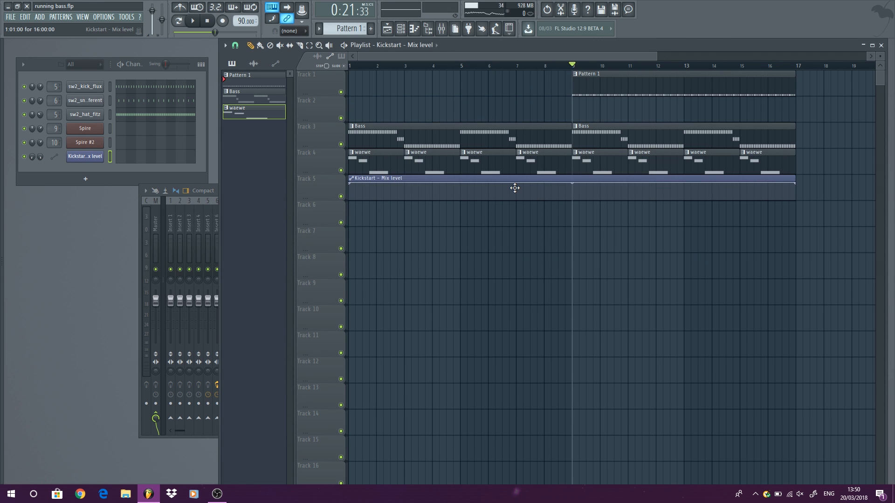
- Solo the Bass on Track 3, re-enable the Kickstart automation on Track 5, and briefly play the result
right_click(342, 145)
left_click(341, 197)
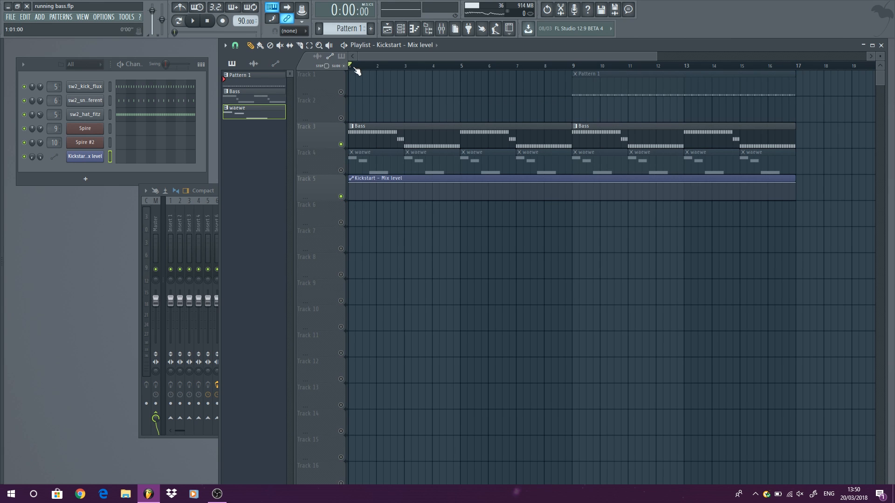
key("space")
key("space")
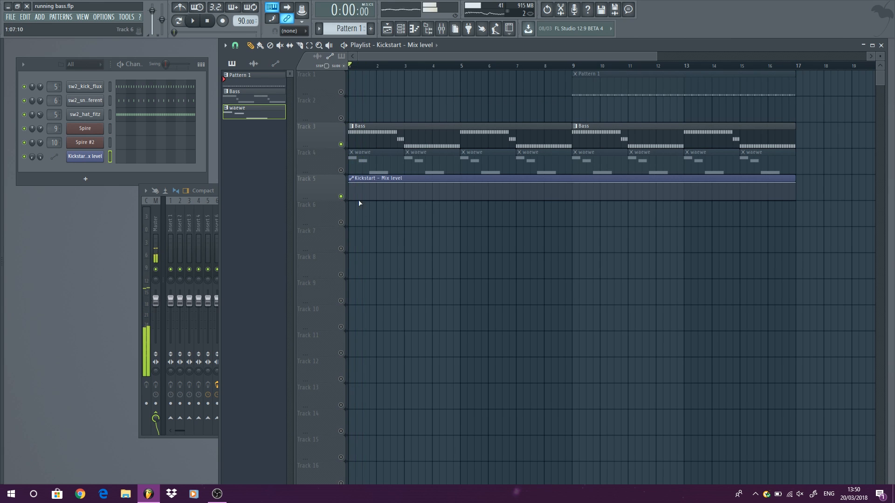
- Lower the Kickstart mix level automation to zero from bar 1 to bar 9 and check it in the mixer
left_click_drag(352, 184, 340, 222)
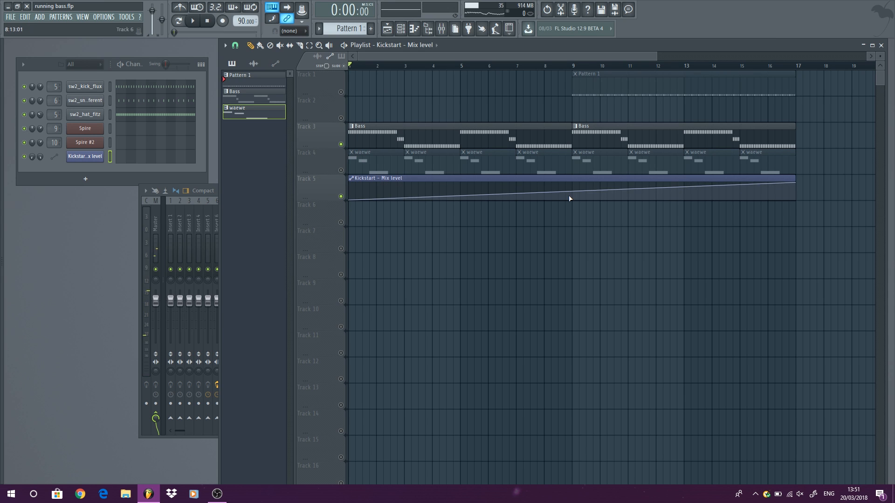
left_click_drag(572, 192, 573, 217)
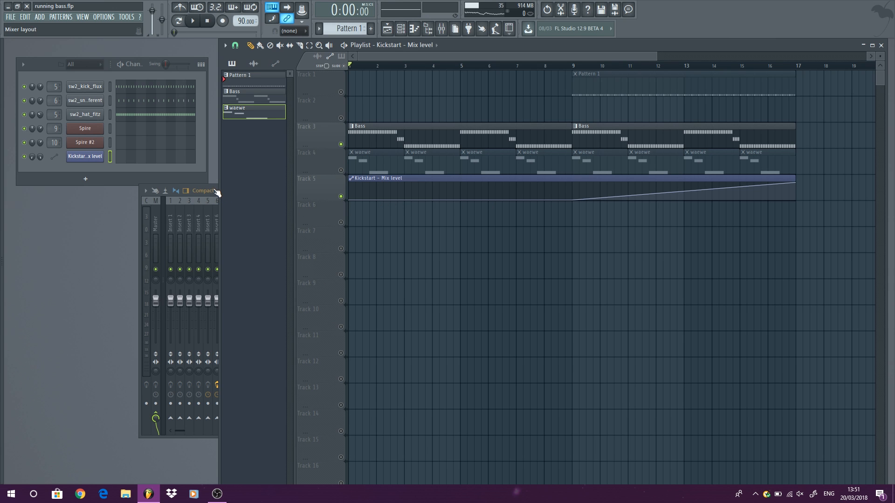
left_click(140, 254)
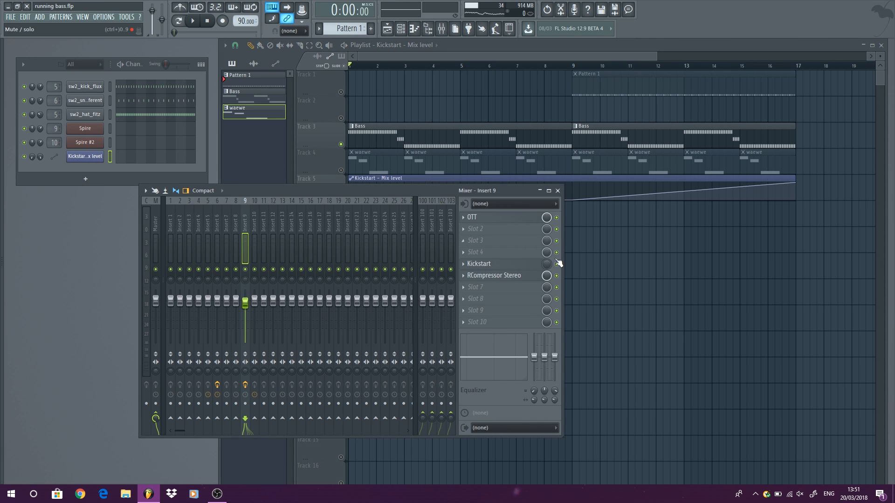
left_click(545, 68)
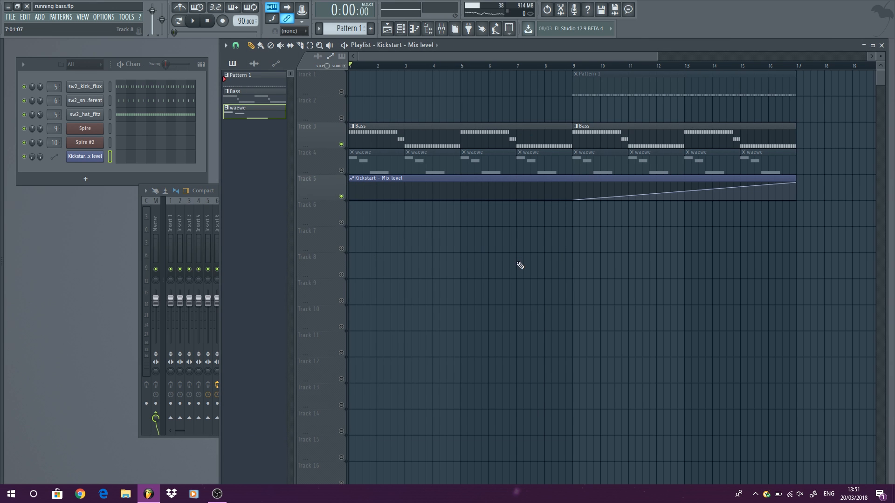
- Raise the Kickstart automation at bar 9 so it jumps vertically to its upper level, then stop playback and close the mixer
key("space")
left_click_drag(581, 192, 579, 180)
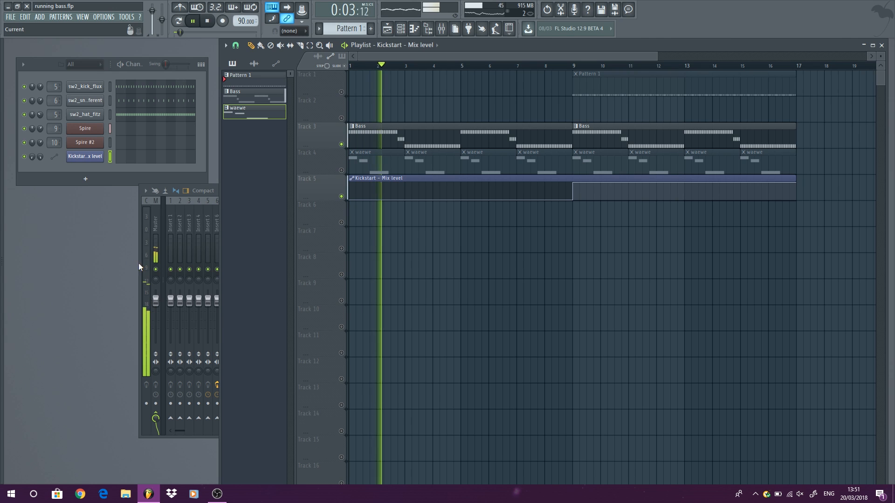
left_click(165, 269)
key("F9")
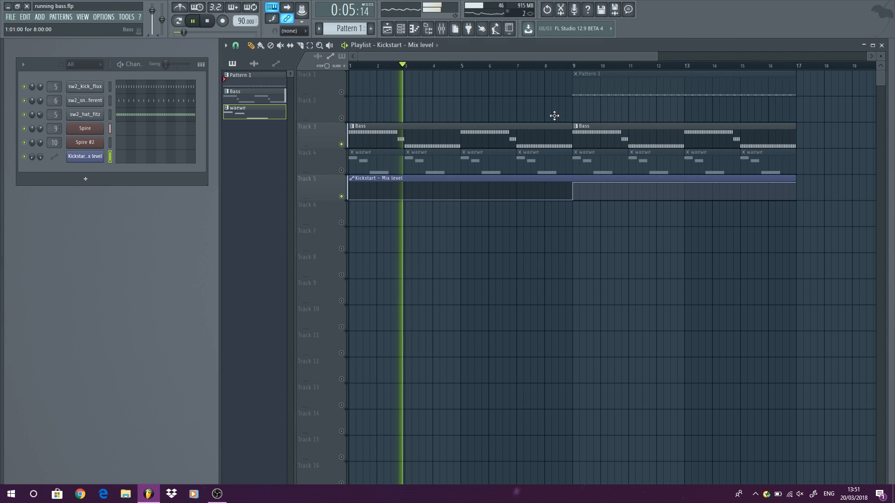
key("space")
- Unmute Track 1 and audition the change into bar 9, comparing the bass with and without the drums, and stop playback
left_click(341, 92)
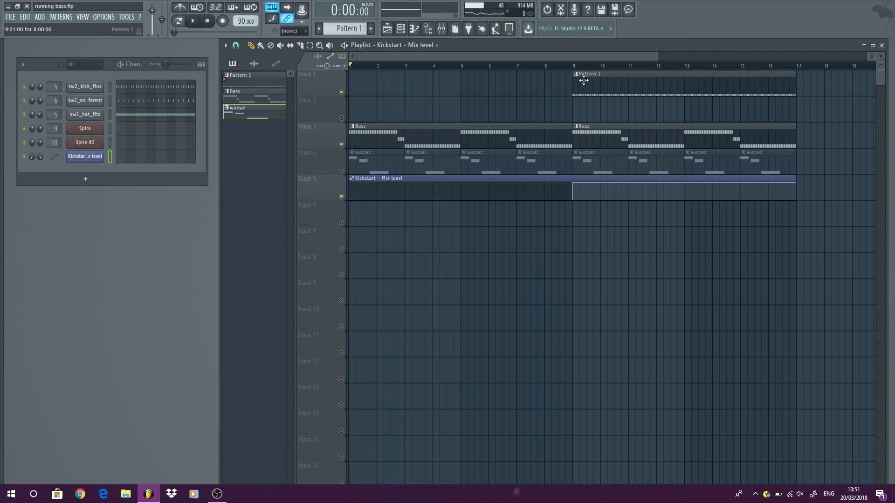
key("space")
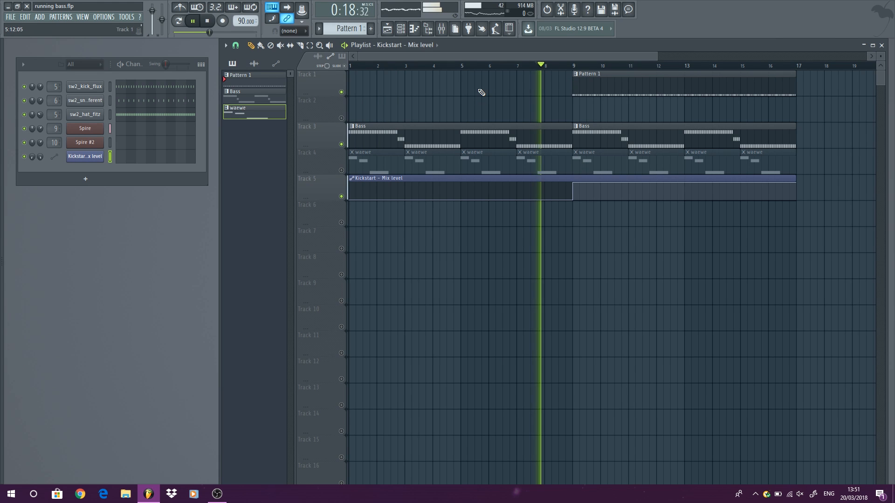
left_click(341, 92)
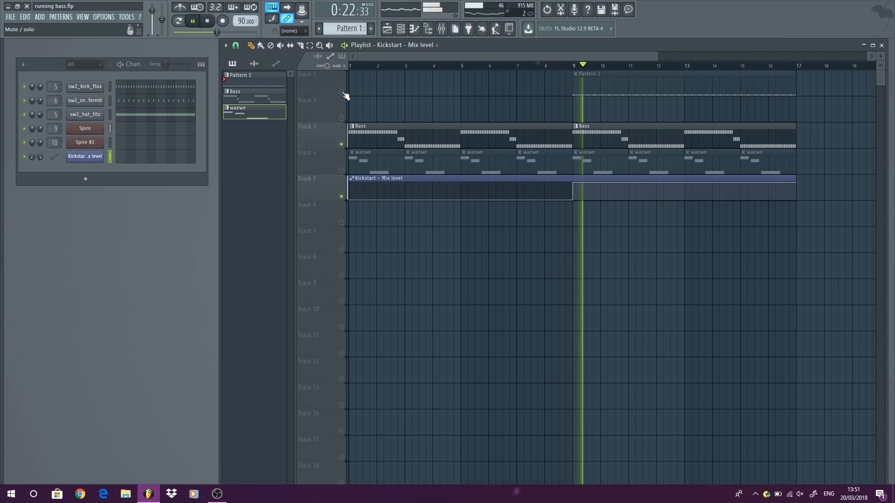
left_click(341, 92)
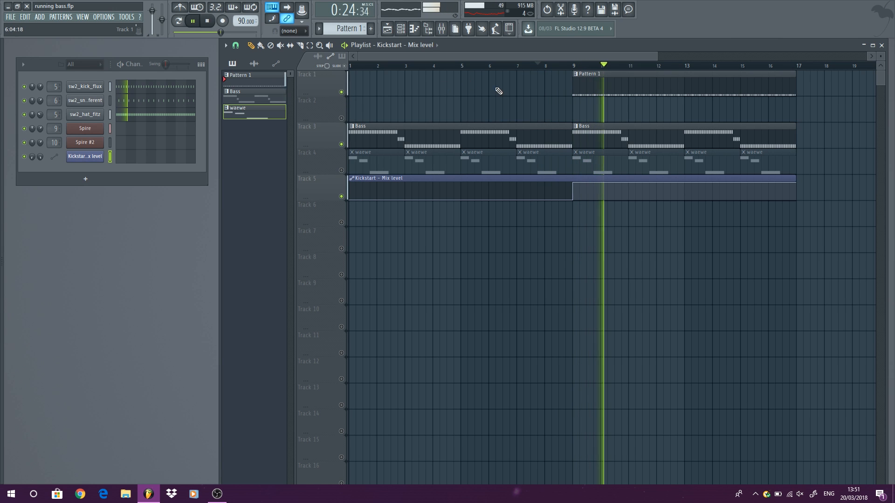
key("space")
key("space")
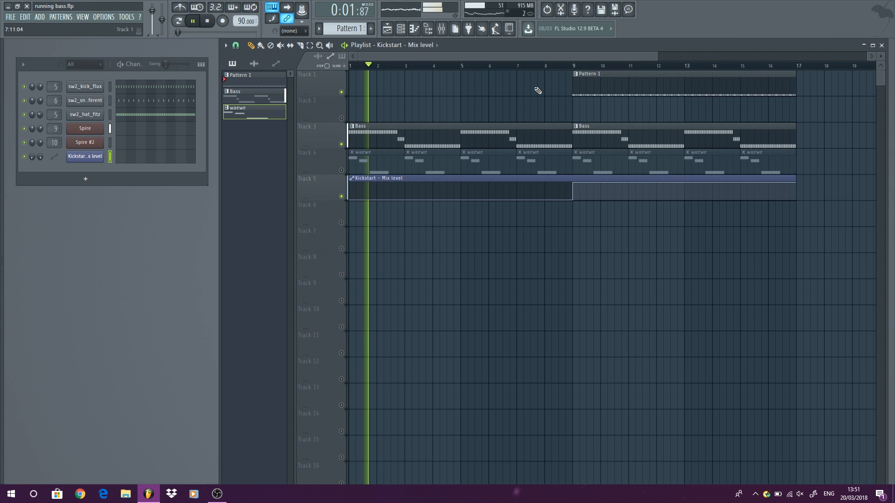
left_click(537, 65)
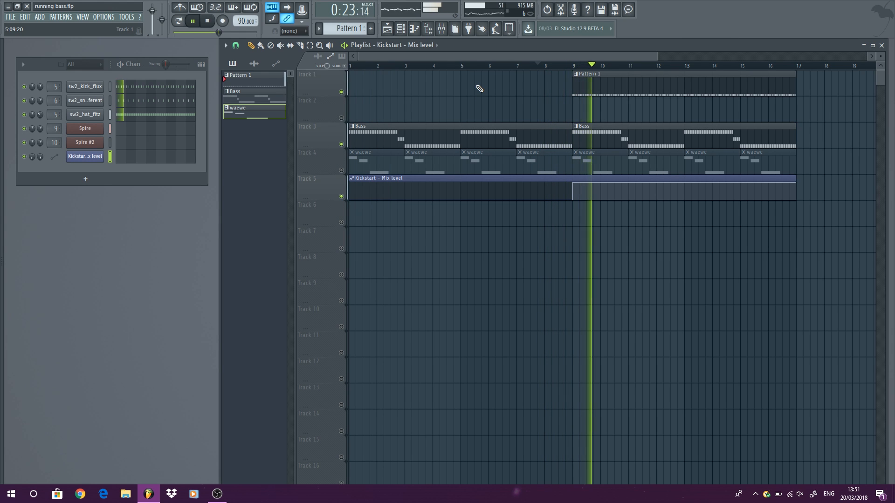
key("space")
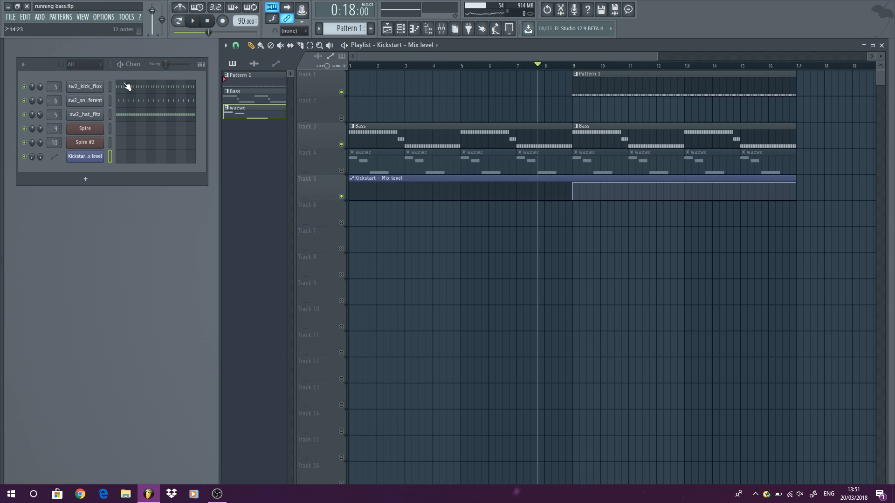
- Open the mixer and load Fruity Filter into slot 7 of Insert 9
left_click(81, 19)
left_click(93, 62)
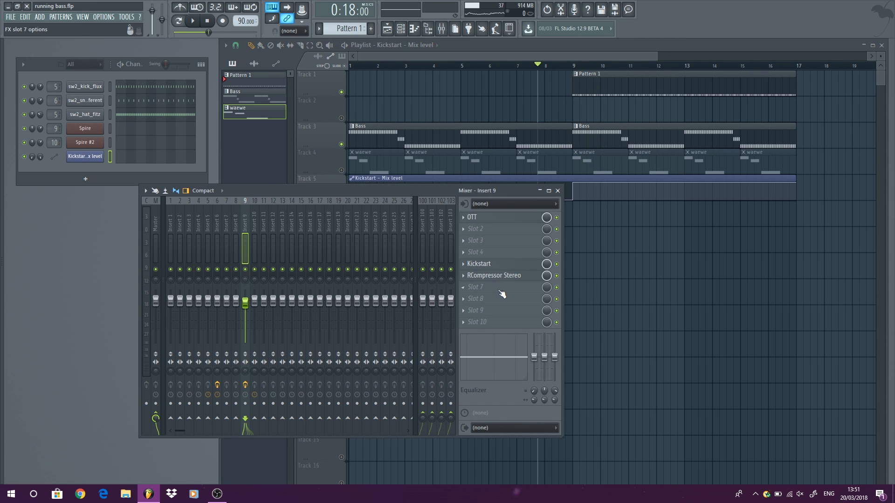
left_click(501, 292)
mouse_move(559, 285)
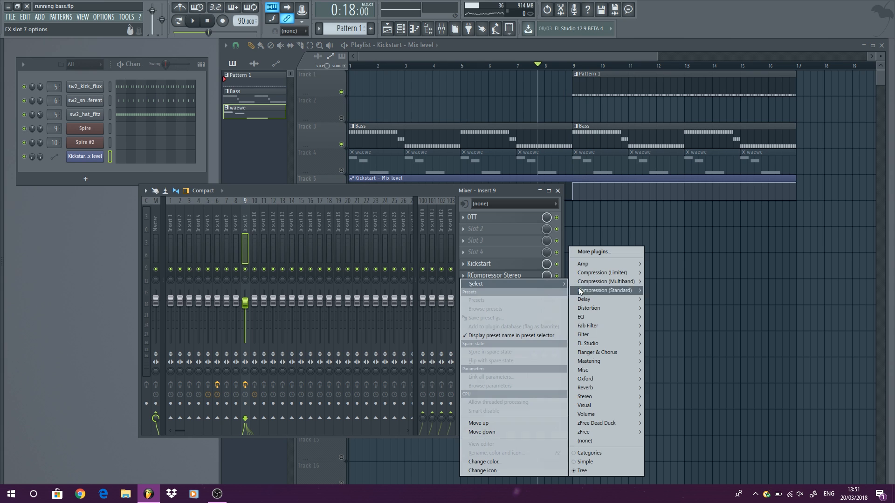
mouse_move(622, 333)
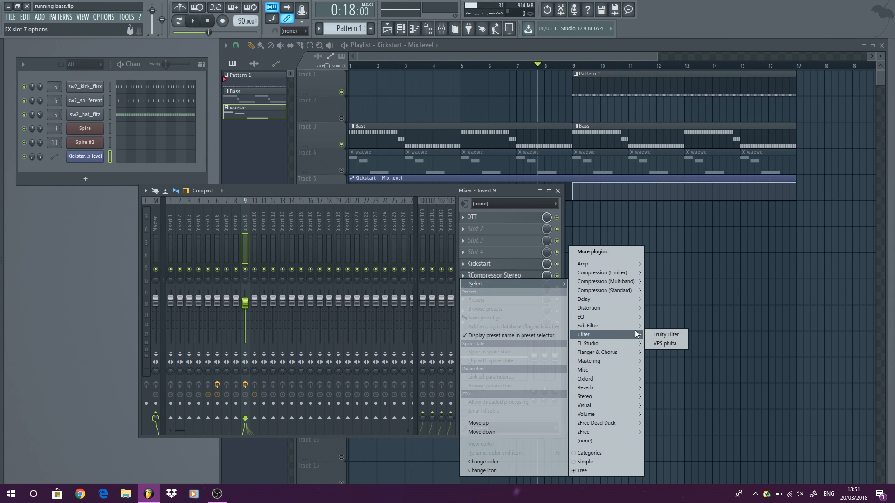
left_click(665, 335)
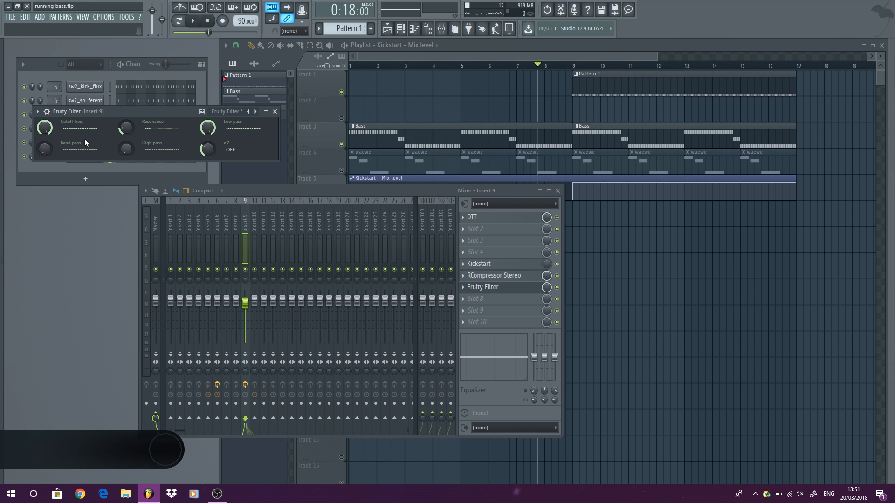
- Create an automation clip for the Fruity Filter's cutoff frequency and move it to Track 6
right_click(50, 128)
left_click(70, 184)
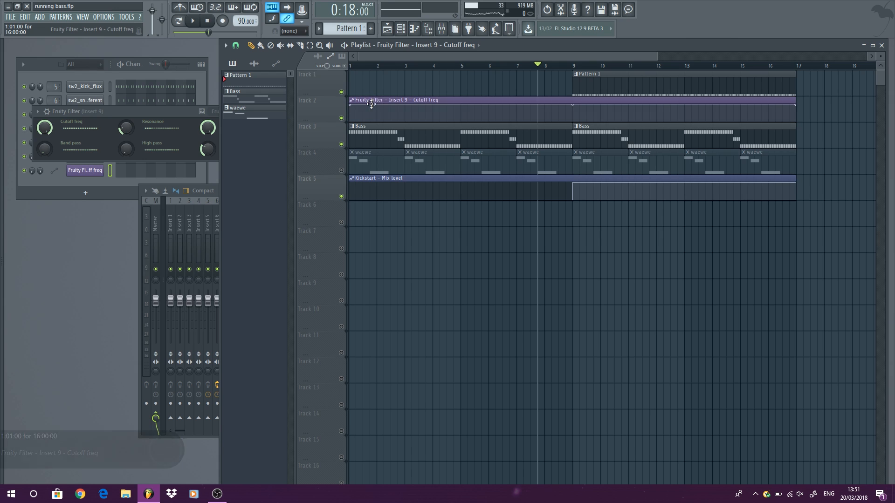
left_click_drag(354, 101, 347, 223)
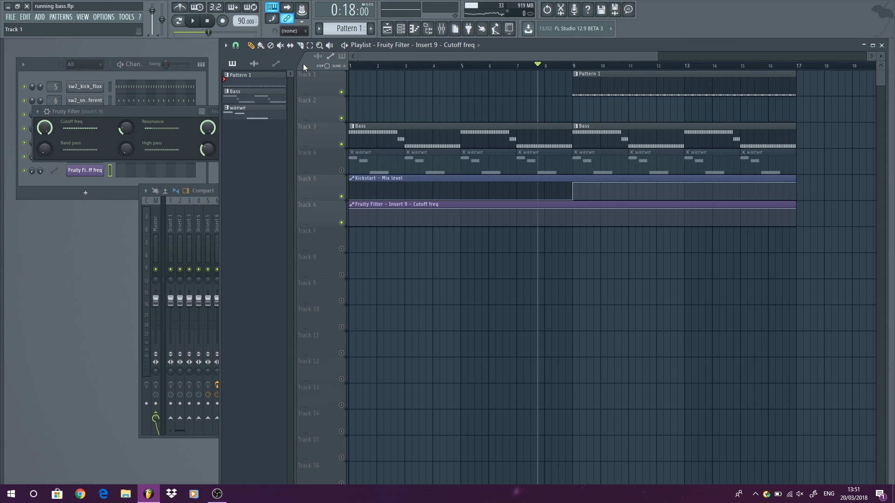
- Shape the cutoff automation as a gentle upward curve from bar 1 to bar 9 during playback, and close the filter and mixer windows
left_click(195, 22)
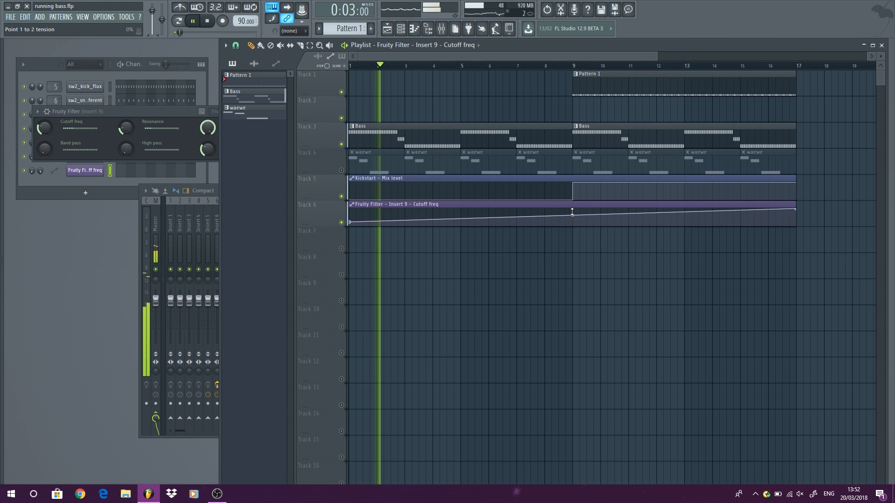
left_click_drag(572, 215, 576, 206)
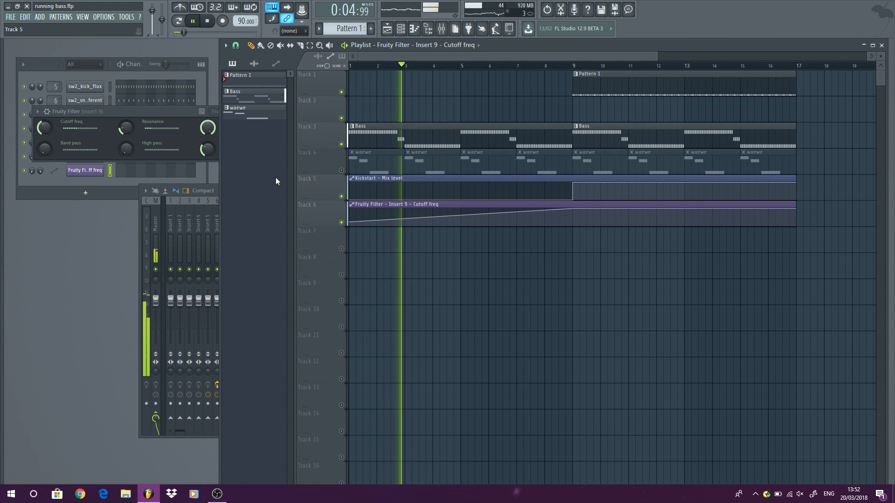
left_click(179, 114)
left_click_drag(461, 216, 461, 218)
left_click(188, 114)
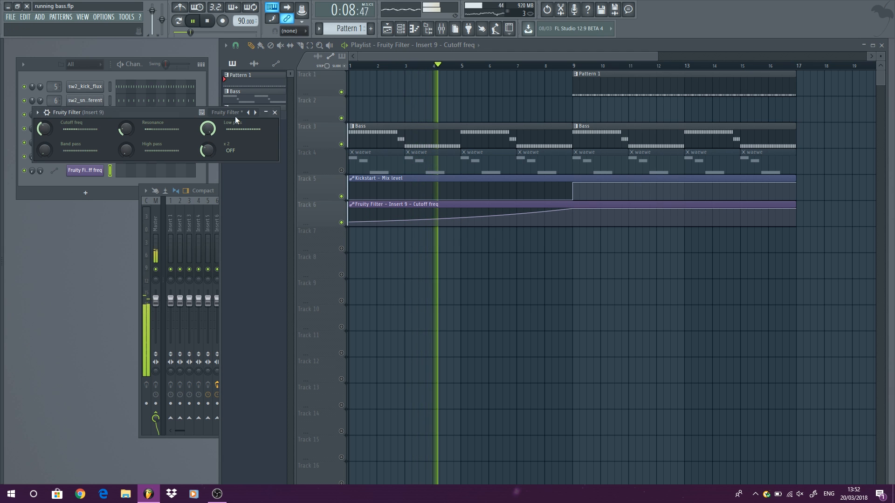
left_click(280, 112)
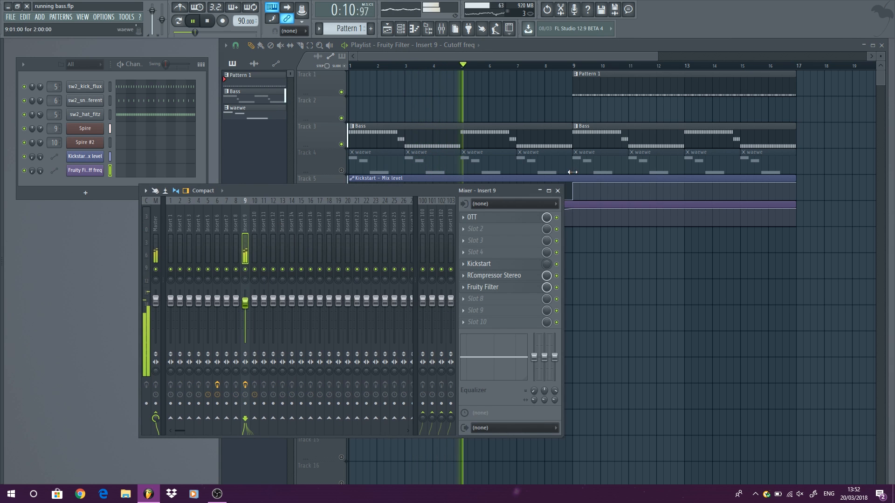
left_click(557, 191)
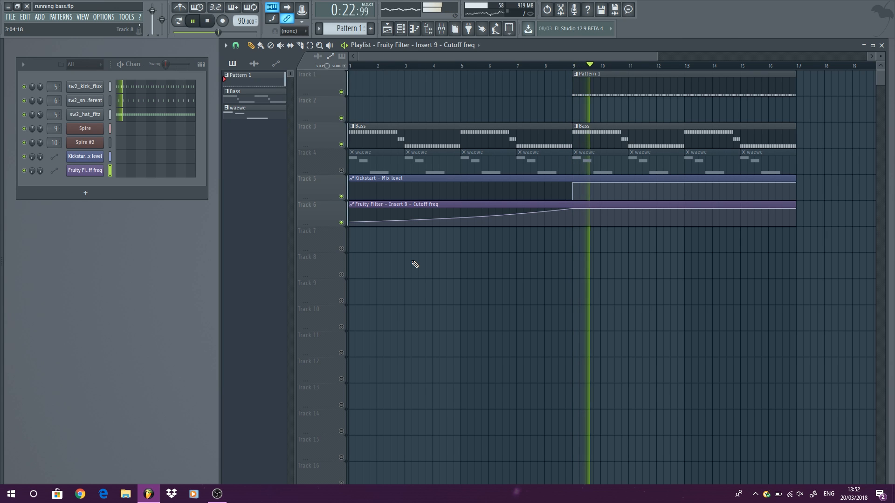
key("space")
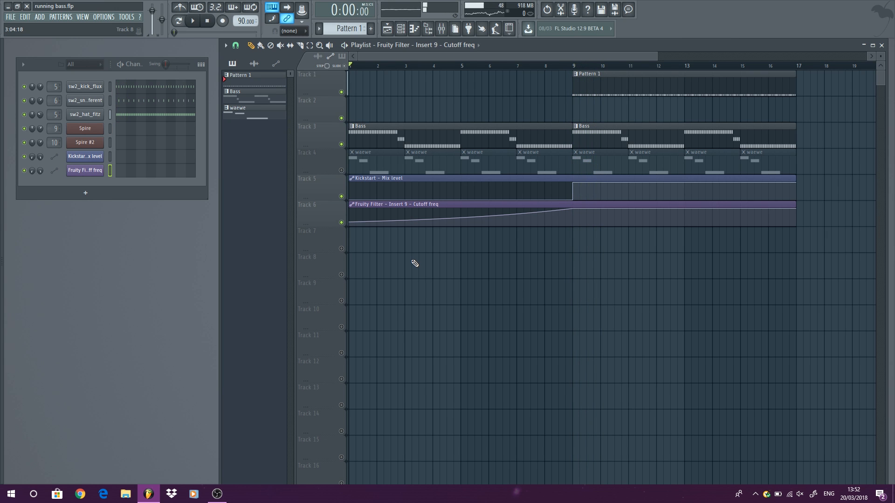
- Unmute the lead on Track 4 and play the full arrangement from the start past bar 9
left_click(341, 170)
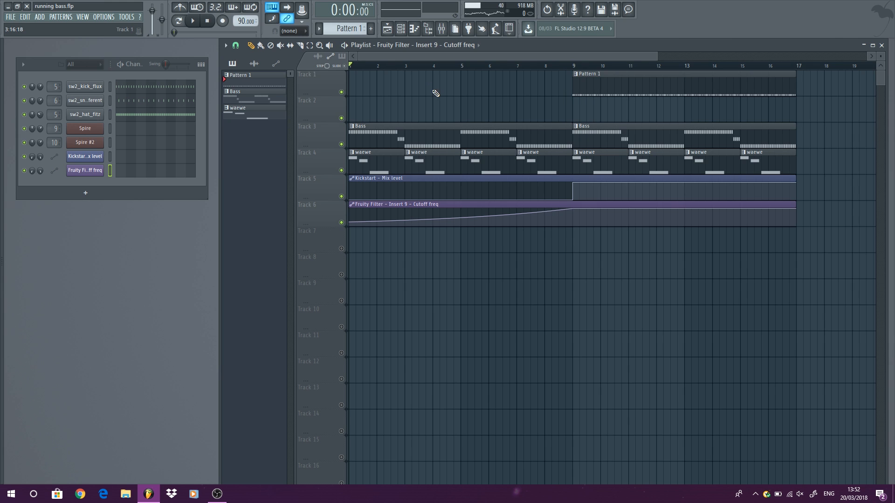
scroll(433, 91, "down", 2)
left_click(196, 21)
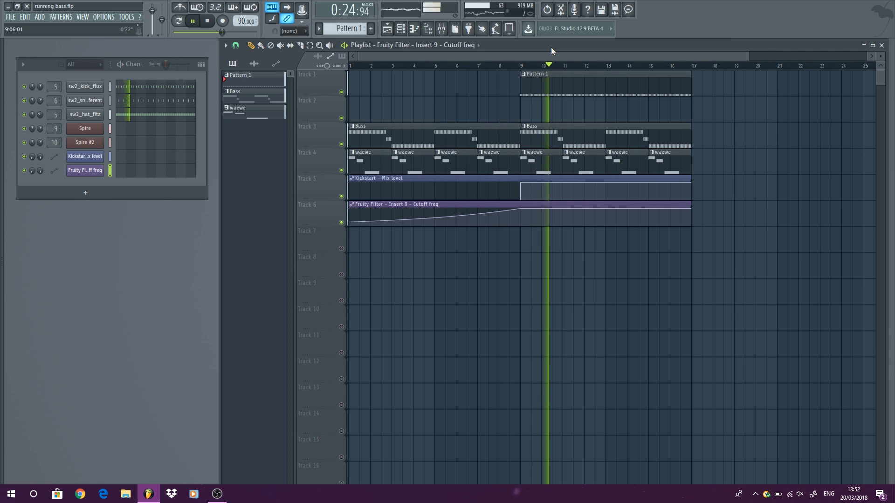
key("space")
- Place a Bass clip on Track 3 and a Pattern 1 clip on Track 1 at bar 19, and loop bars 19 to 21
left_click_drag(590, 56, 689, 56)
left_click(550, 142)
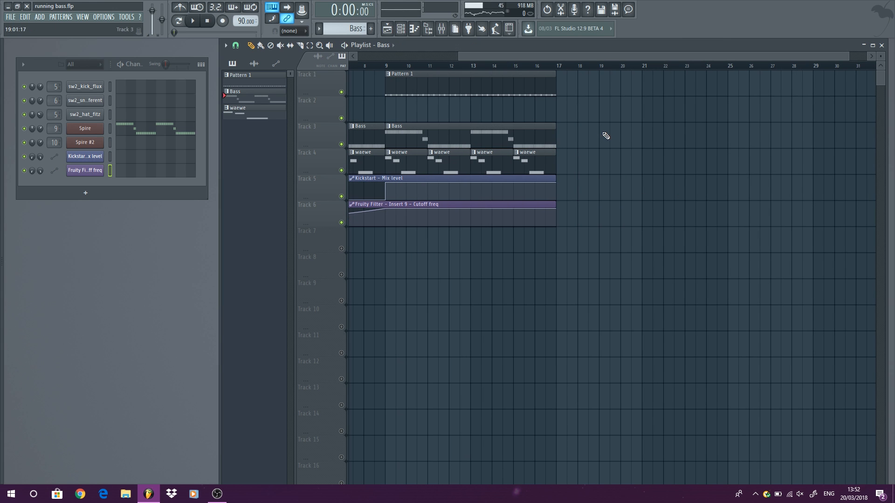
left_click(605, 136)
left_click(600, 79)
left_click_drag(604, 69, 642, 67)
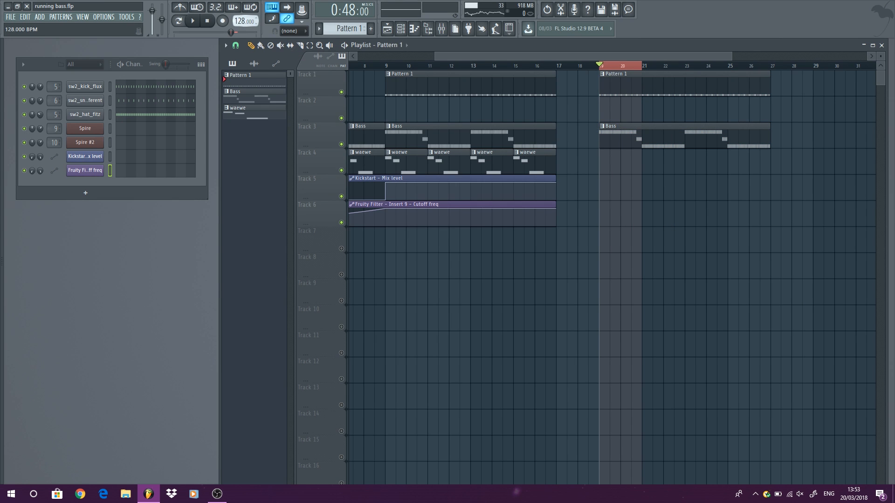
- Set the tempo to 130 BPM, open the bass Spire, and audition the Bass pattern alone and in the looped section
key("space")
key("KP_Add")
left_click(96, 132)
key("space")
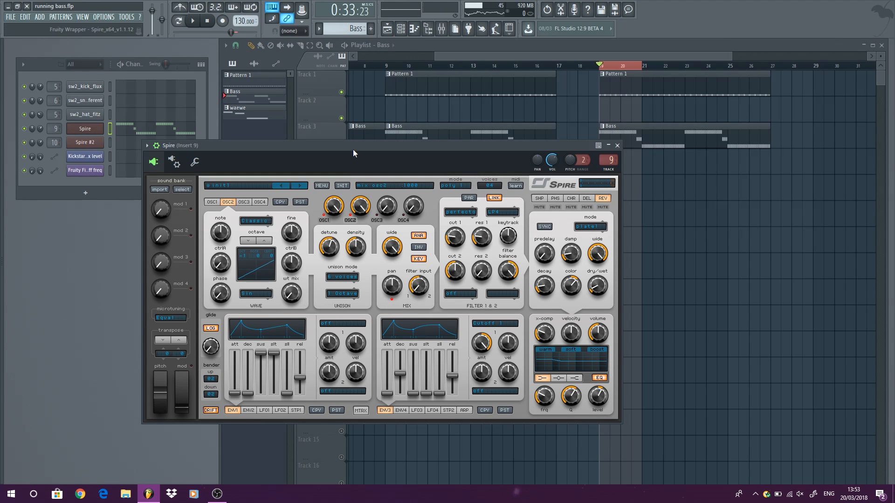
left_click_drag(353, 149, 376, 88)
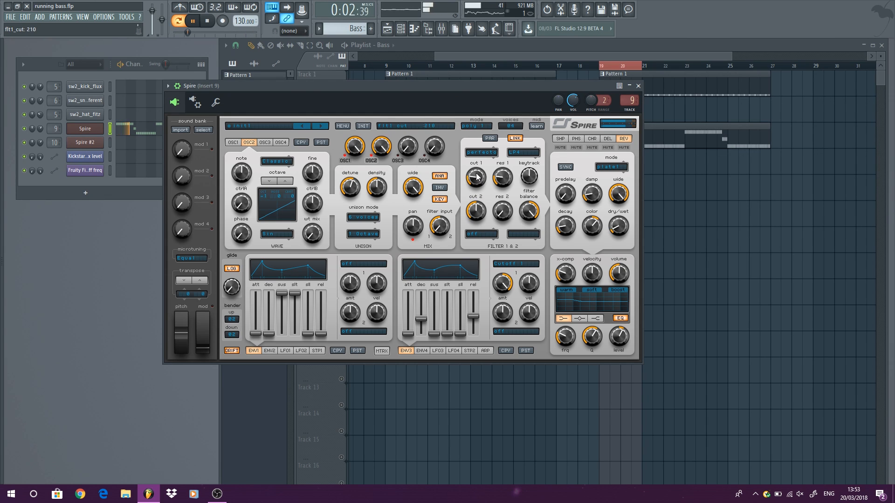
left_click(180, 22)
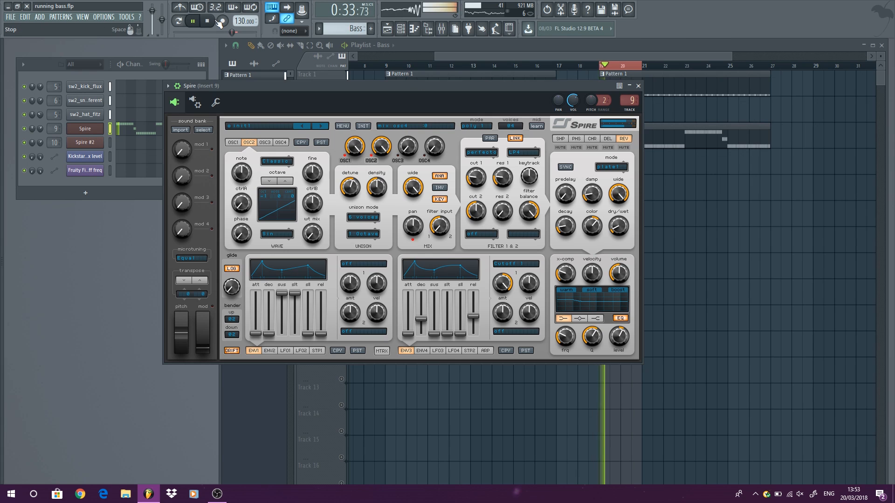
key("space")
- Open the bass Spire's piano roll and lower every other pair of G4 notes in bars 1 and 2 to G3
right_click(106, 131)
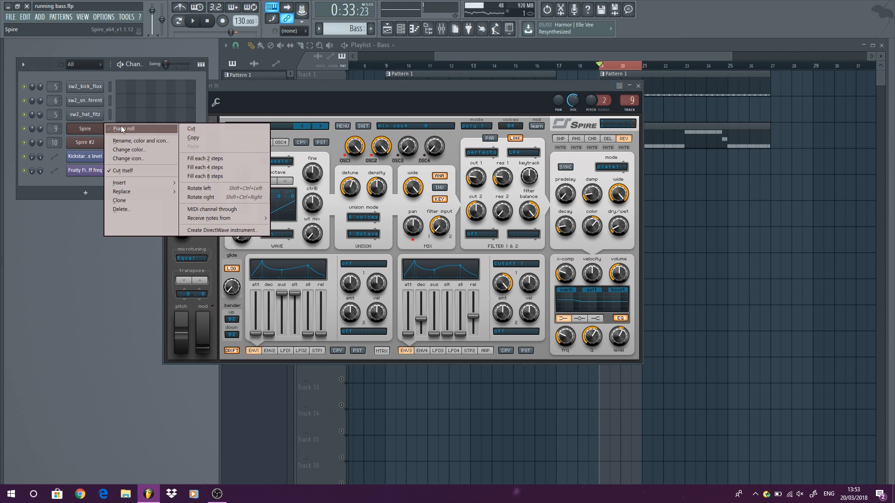
left_click(123, 129)
scroll(36, 253, "up", 6)
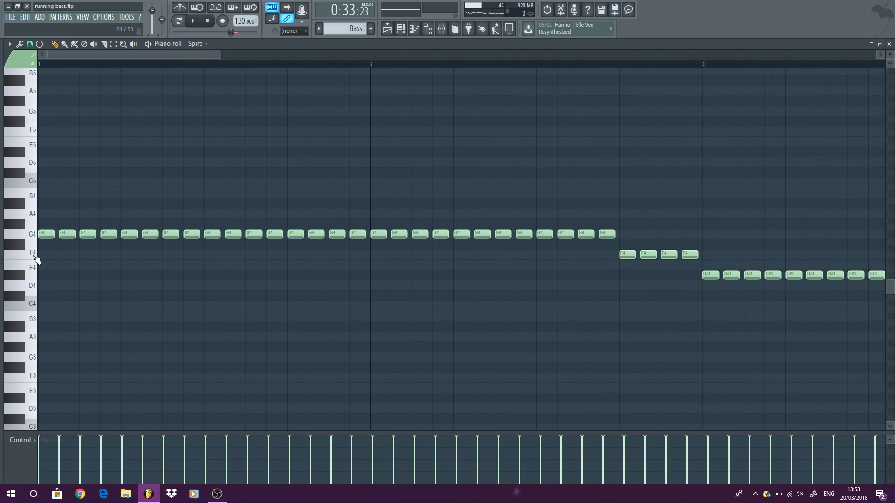
left_click_drag(58, 248, 43, 357)
left_click_drag(155, 254, 120, 357)
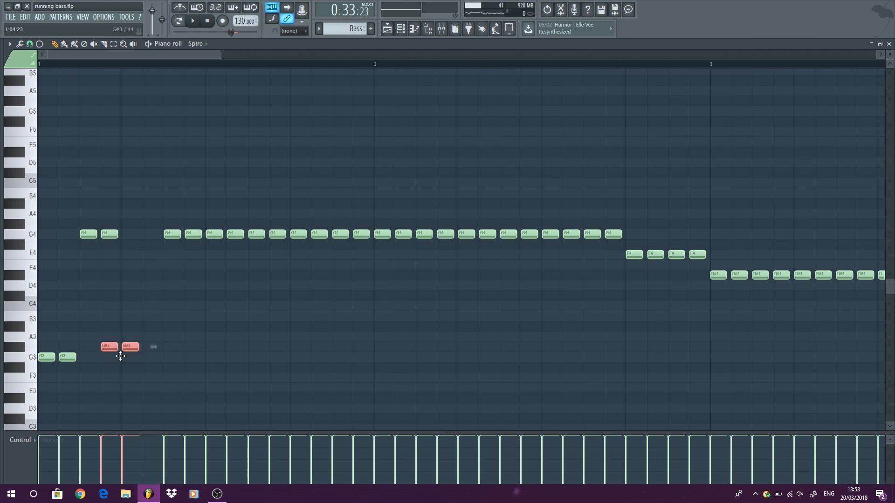
left_click_drag(248, 263, 207, 367)
left_click_drag(316, 259, 292, 357)
left_click_drag(415, 252, 381, 360)
left_click_drag(493, 254, 464, 366)
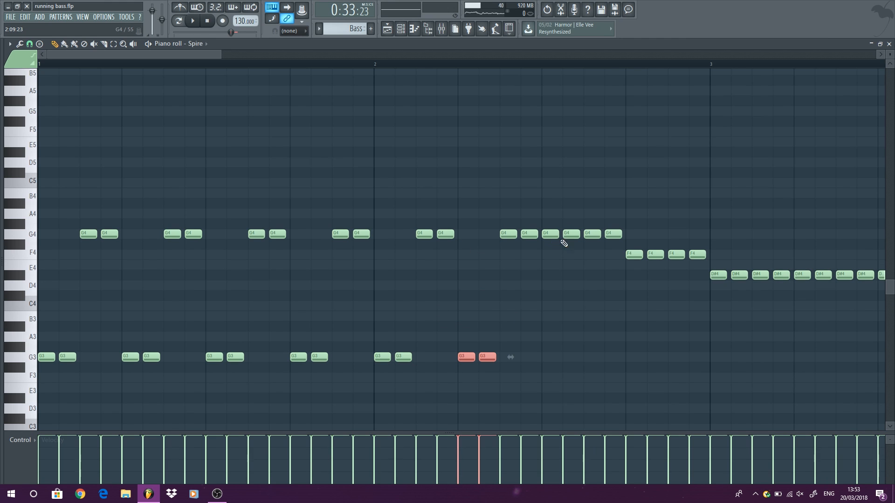
left_click_drag(571, 258, 536, 332)
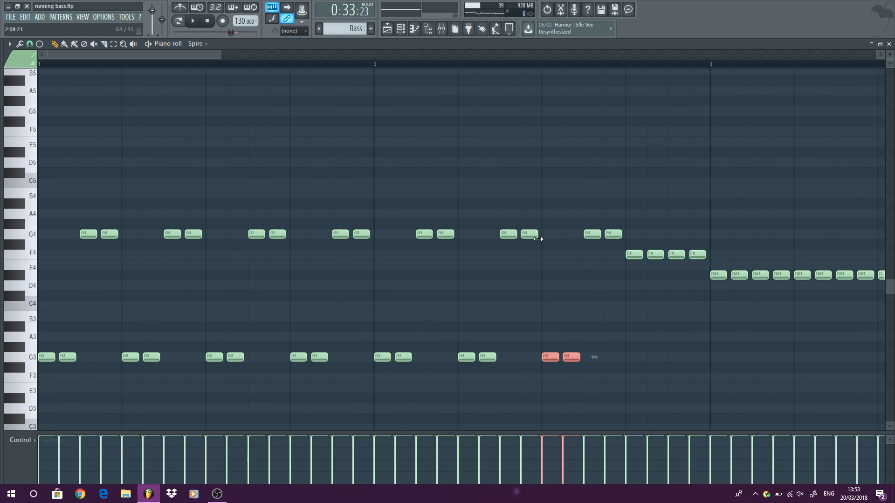
- Lower the first pair of F4 notes at the end of bar 2 to F3 and play the pattern
scroll(504, 295, "down", 1)
left_click_drag(568, 278, 553, 254)
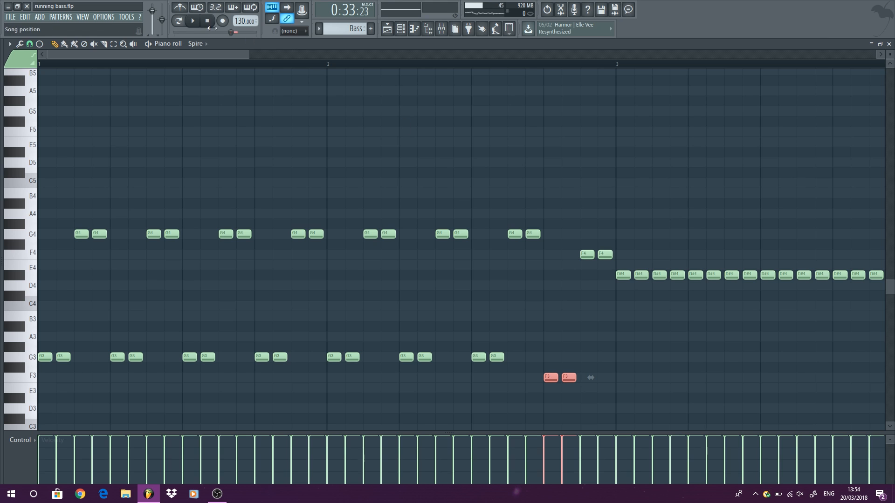
left_click(191, 21)
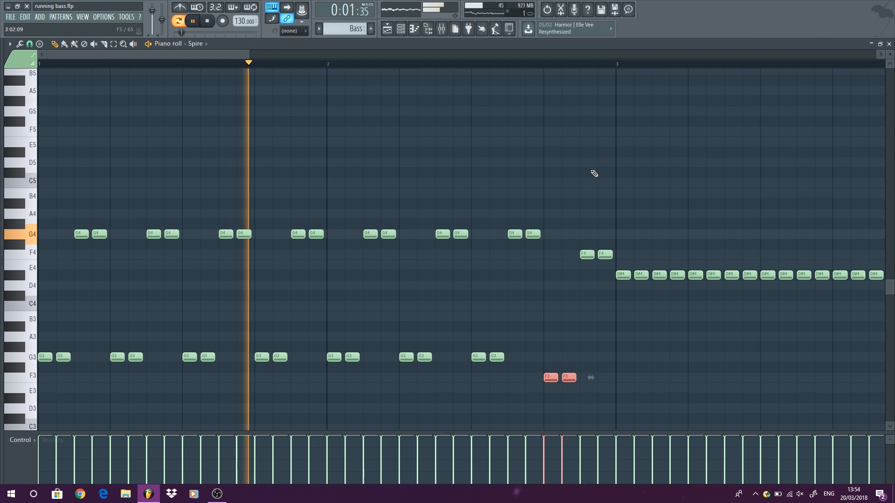
- Transpose all the bass notes up ten semitones, moving the G4 notes to F5, and play the pattern
key("ctrl+a")
key("space")
left_click_drag(454, 236, 454, 132)
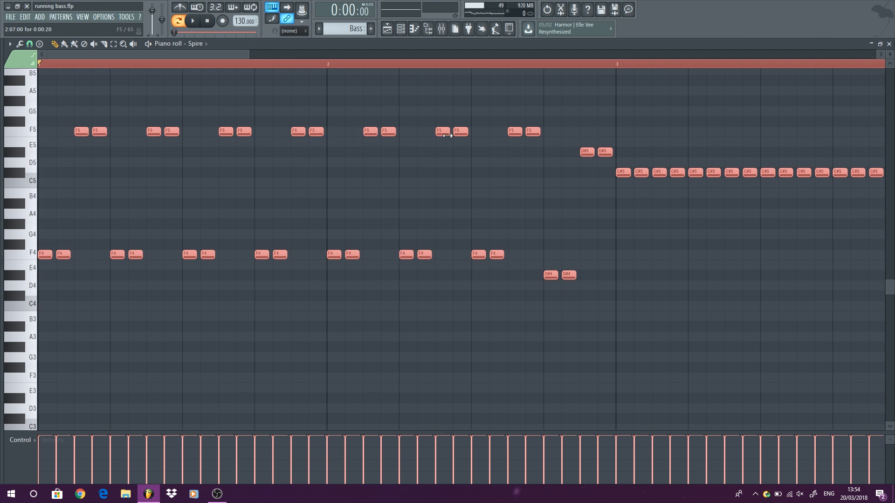
key("space")
scroll(679, 86, "down", 2)
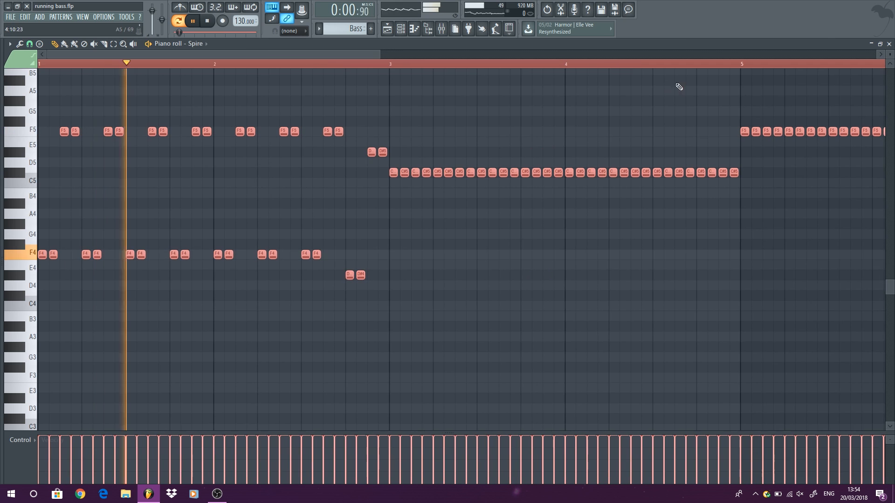
- Close the piano roll, play the looped section in song mode, and close the Spire window
left_click(888, 44)
left_click(178, 21)
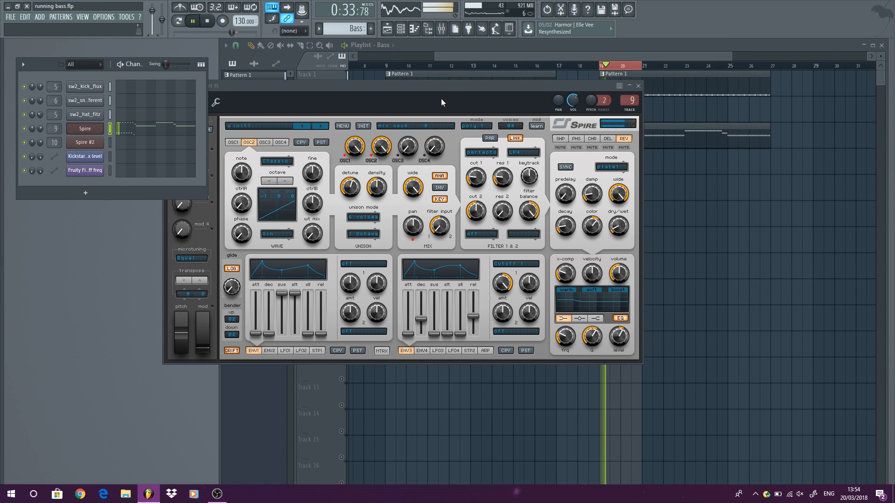
key("space")
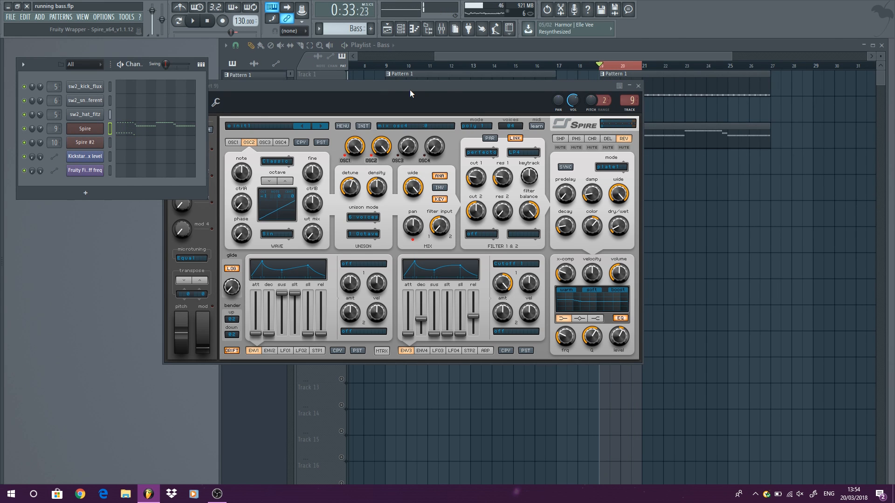
left_click_drag(409, 89, 393, 172)
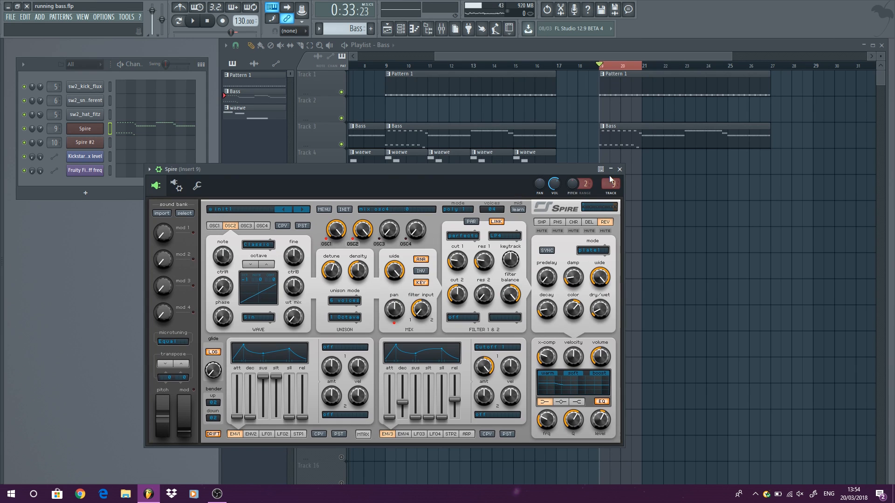
left_click(620, 169)
- Open Kickstart on mixer Insert 9, choose the third curve shape in its first row, and set the mix to 99% during playback
scroll(455, 280, "down", 3)
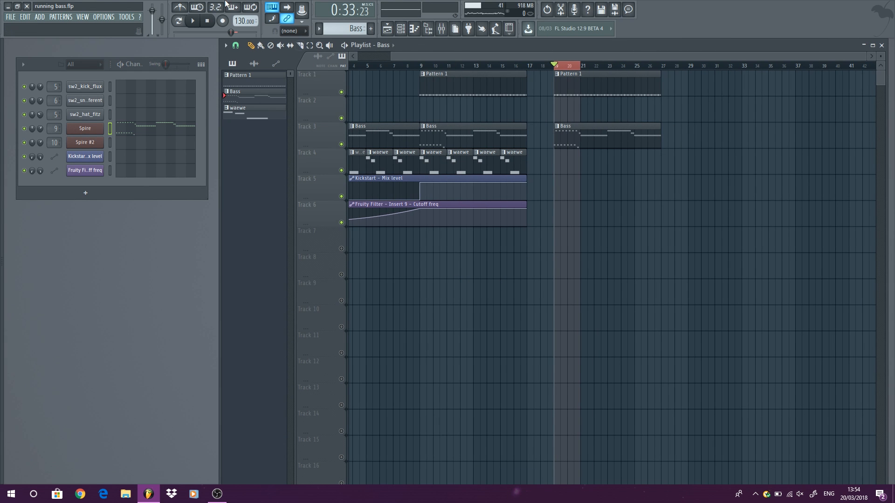
left_click(83, 17)
left_click(122, 61)
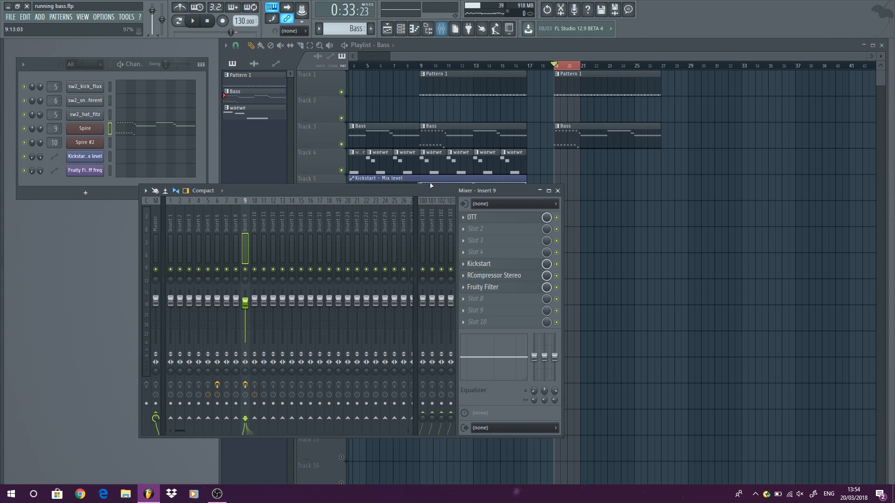
left_click(511, 265)
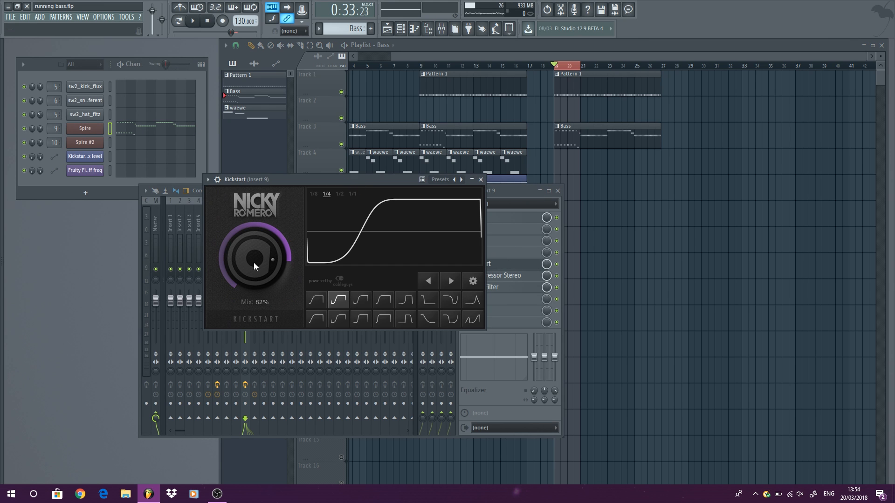
left_click(193, 24)
left_click(361, 299)
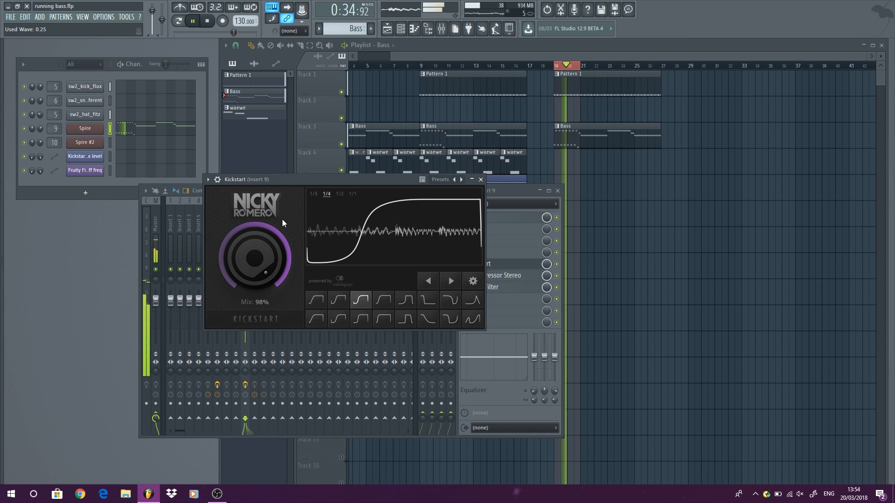
left_click_drag(243, 256, 248, 208)
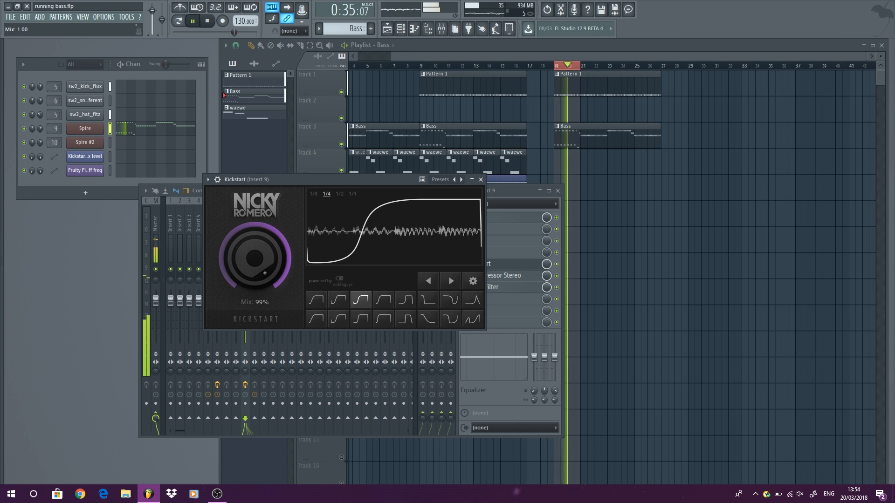
- Try Kickstart's fifth curve shape, readjust the mix, choose the first shape, stop playback, and close Kickstart and the mixer
left_click(399, 303)
left_click_drag(244, 243, 228, 268)
left_click(315, 302)
key("space")
left_click(481, 180)
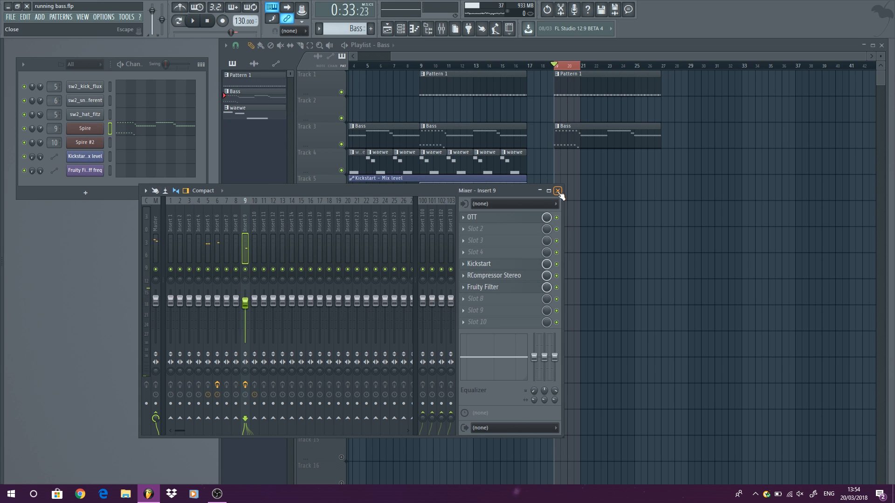
left_click(557, 190)
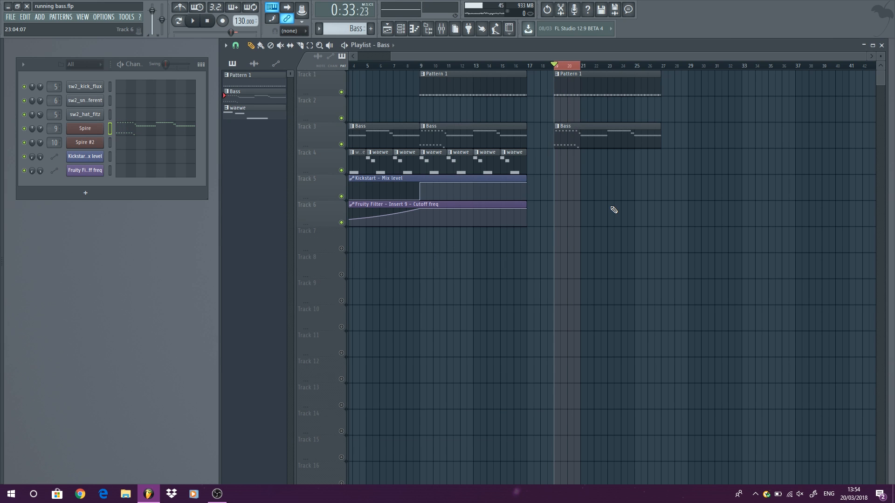